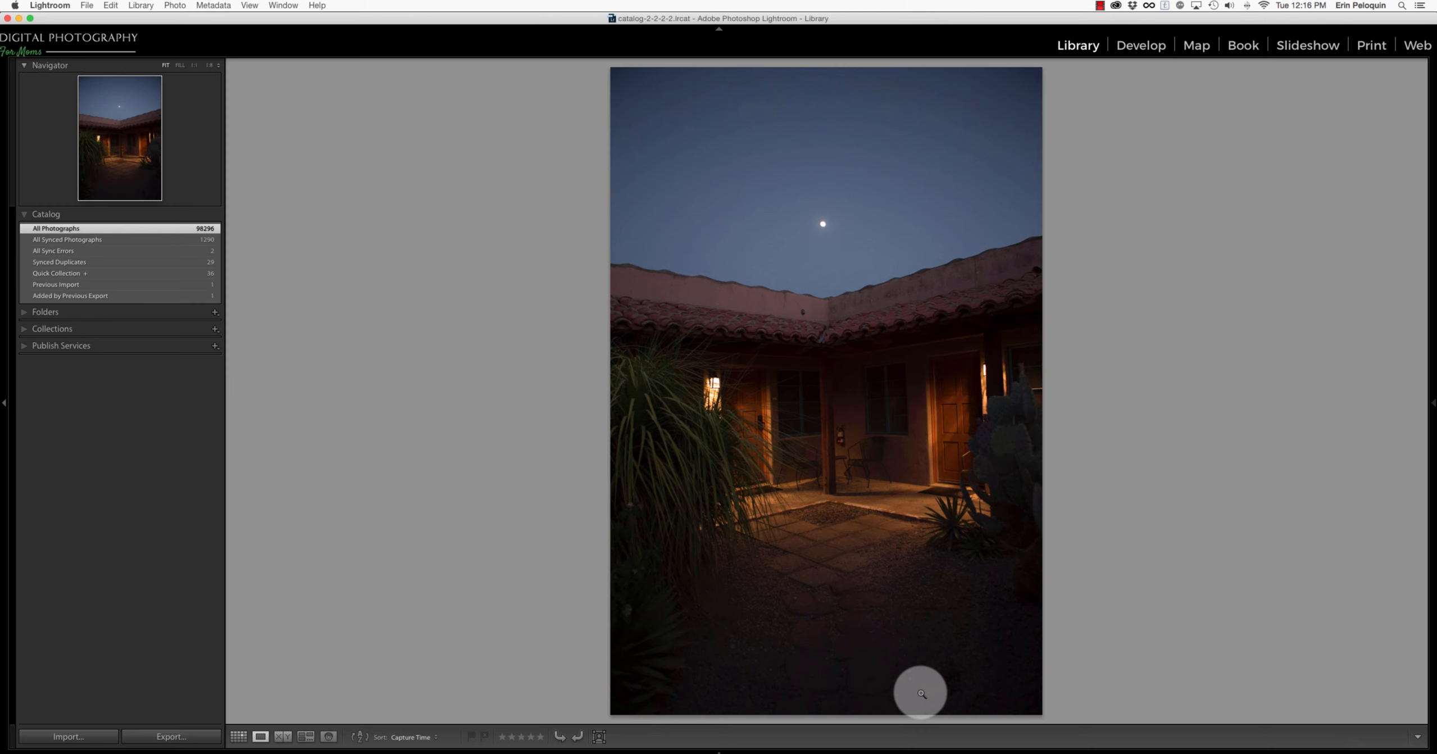
Open the dusk courtyard photo in the Develop module.
key("d")
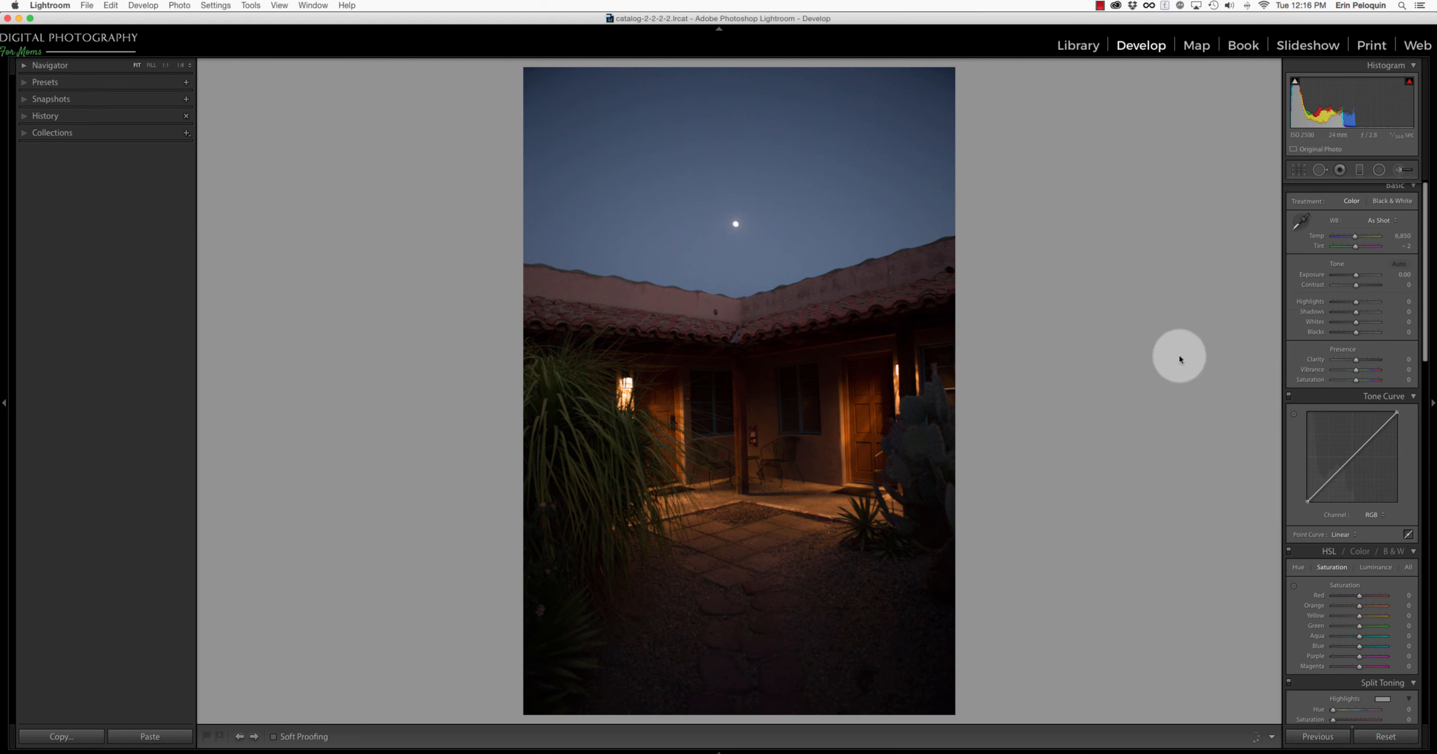
key("d")
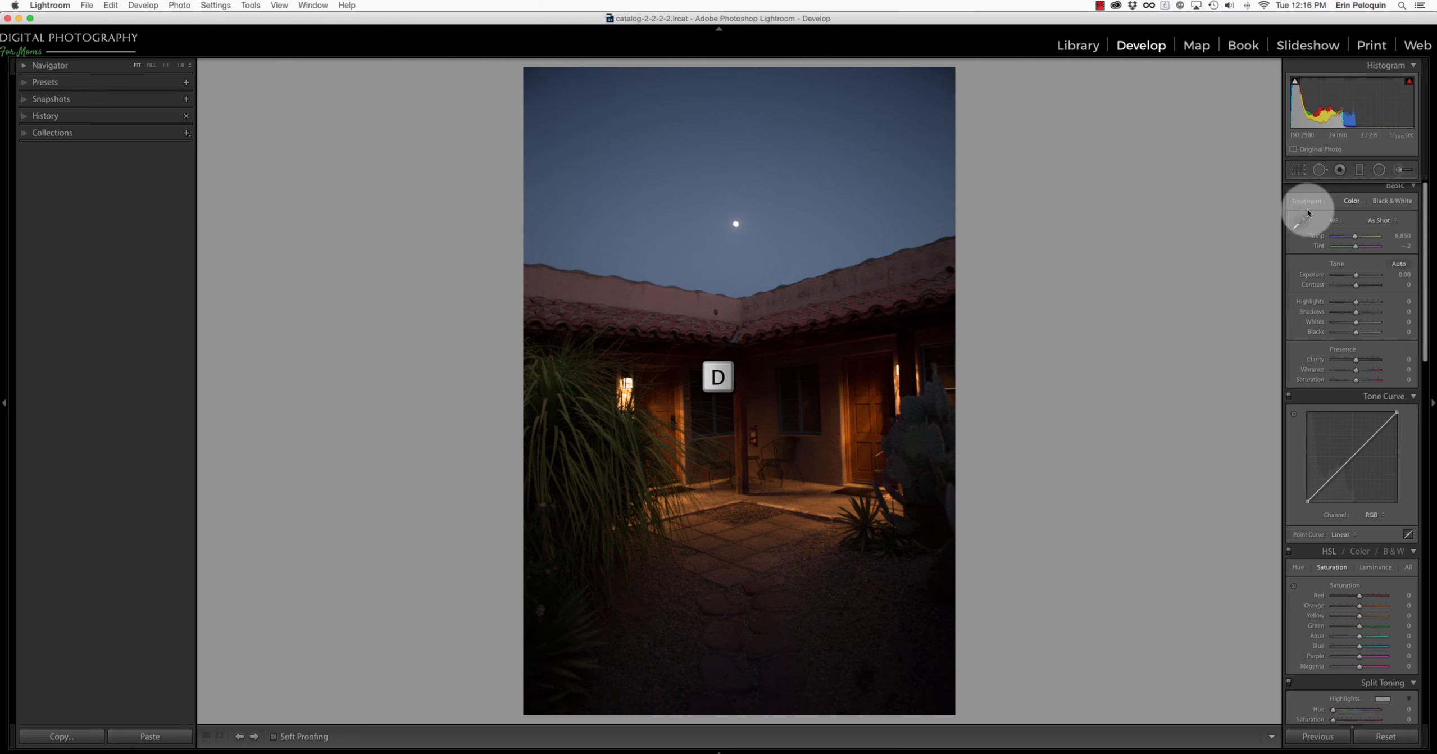
scroll(1320, 191, "up", 1)
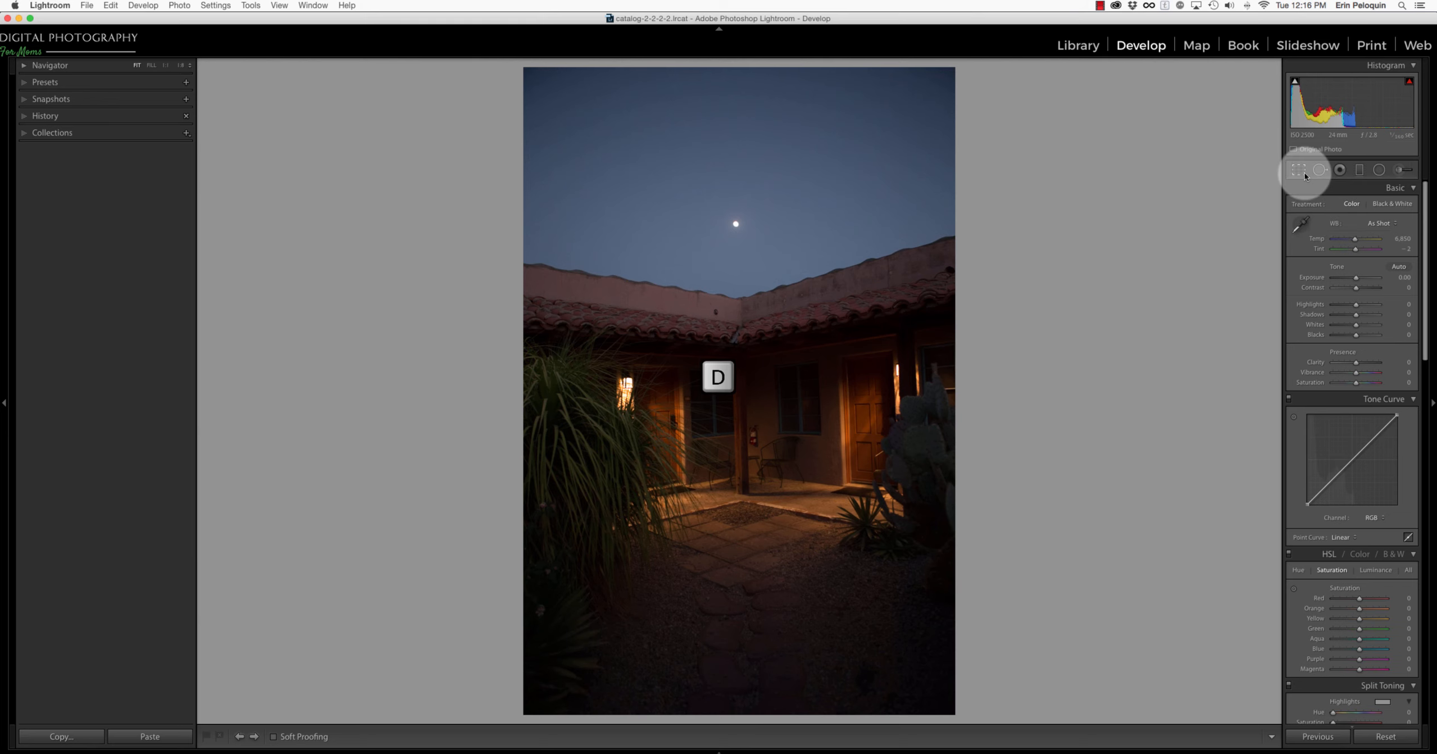
Crop the courtyard photo more tightly at its original aspect ratio, cutting away the dark foreground and edges.
left_click(1304, 172)
left_click_drag(951, 712, 906, 651)
left_click_drag(855, 596, 771, 556)
key("Return")
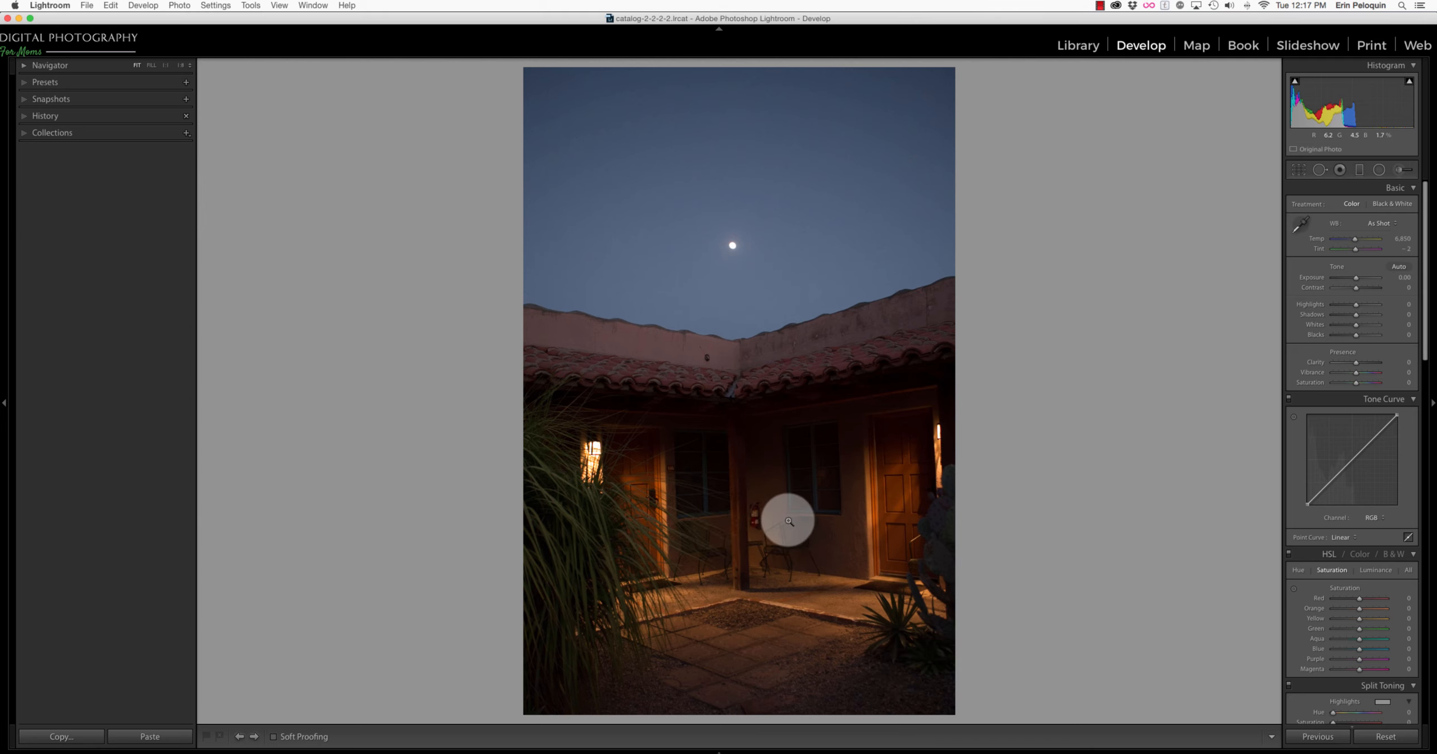
Reset the crop to the full frame and leave the crop tool.
key("r")
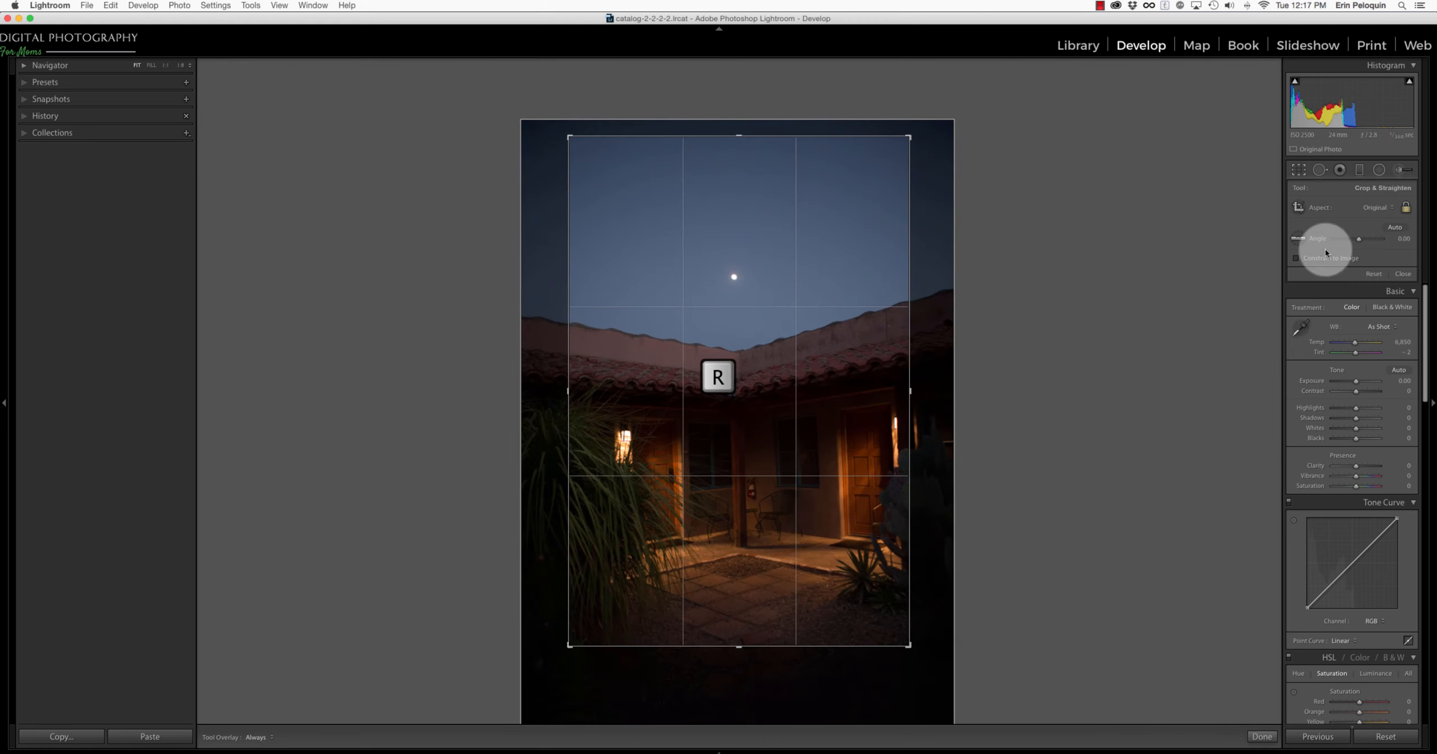
left_click(1372, 274)
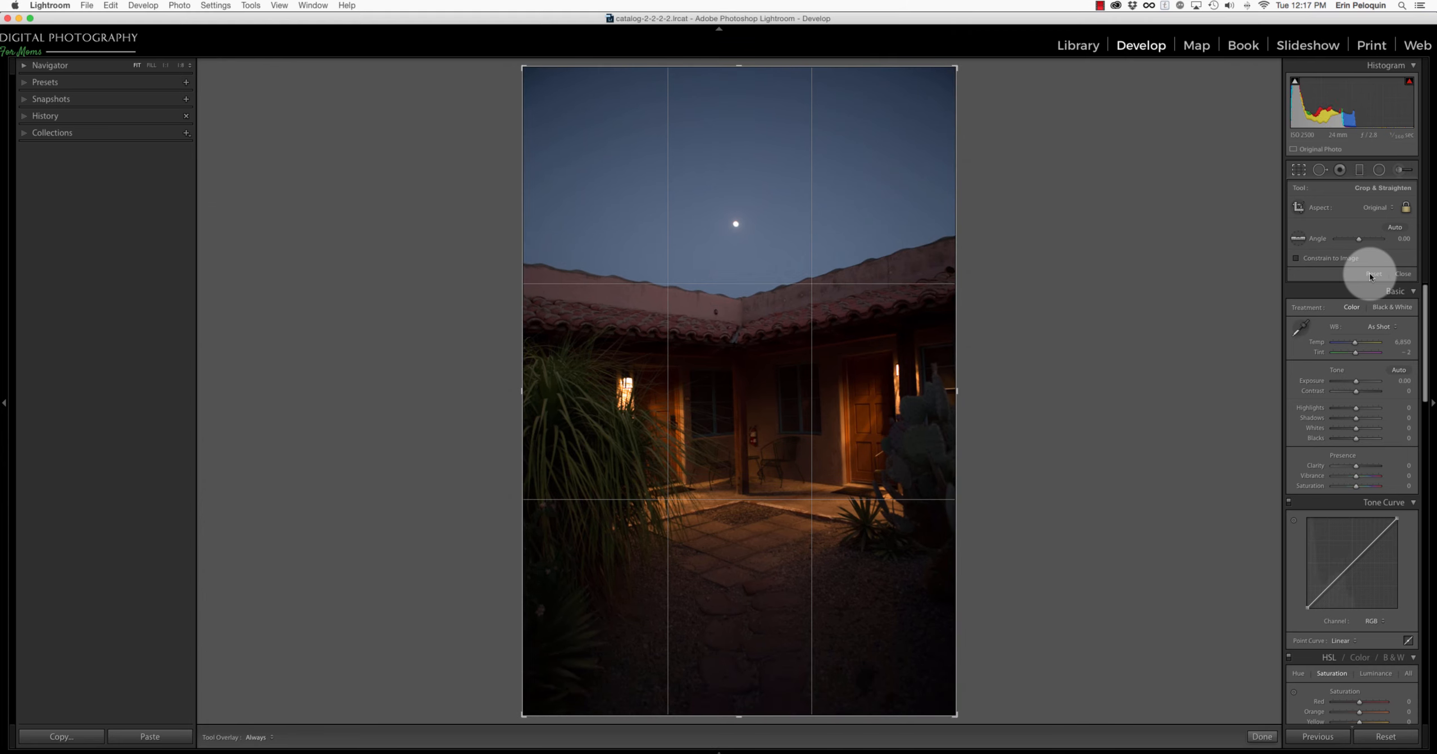
key("r")
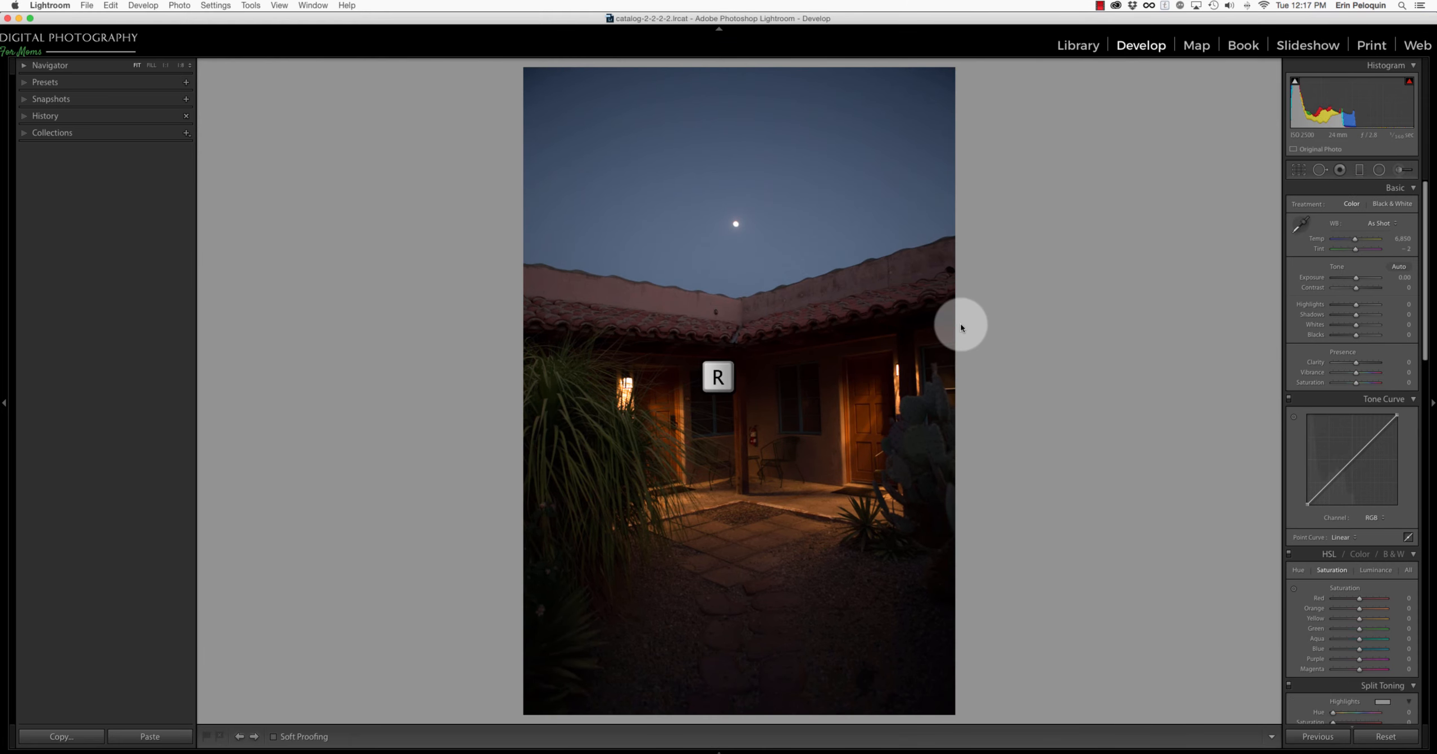
Raise the courtyard photo's Shadows to +100.
left_click(1361, 316)
left_click_drag(1361, 317, 1380, 317)
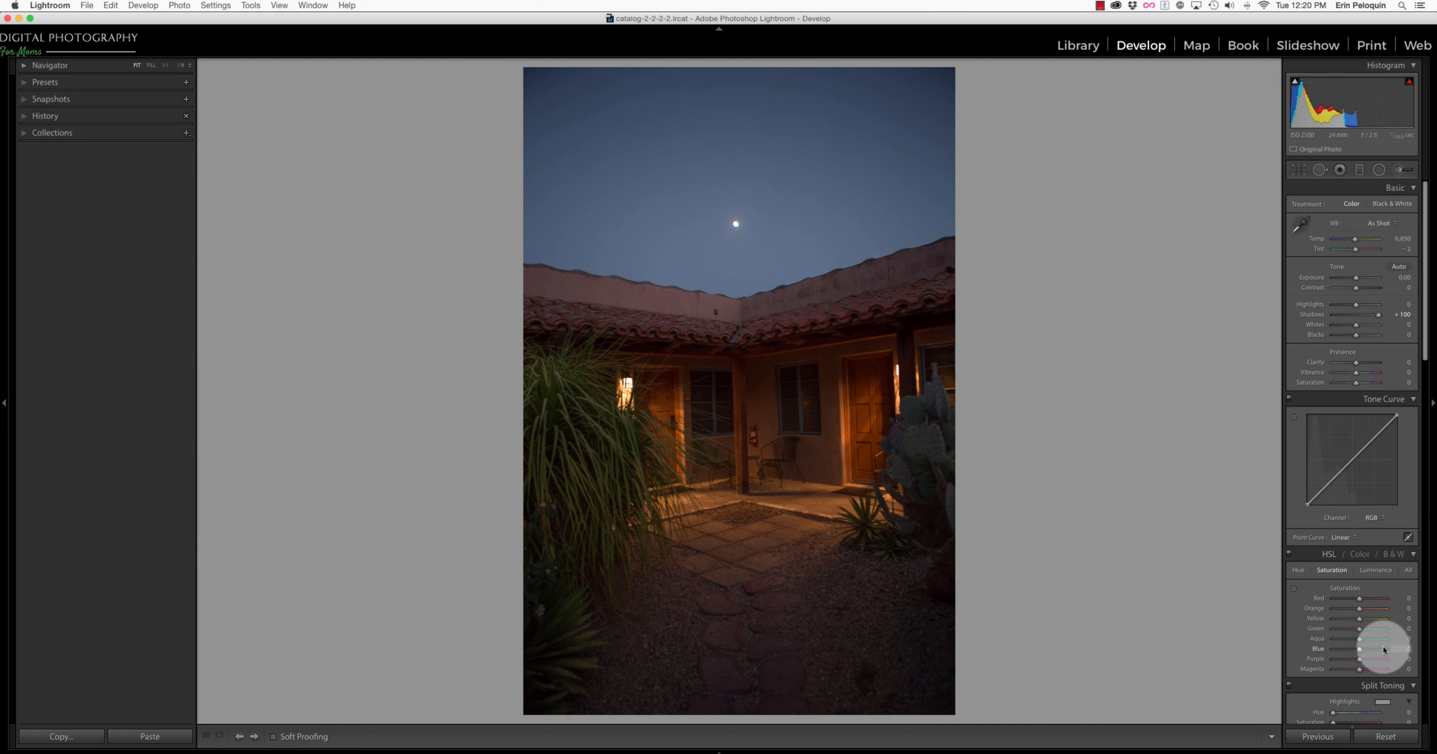
Darken the courtyard sky with the HSL targeted adjustment tool, bringing Luminance to Blue -39 and Purple -5.
scroll(1378, 652, "down", 5)
scroll(1378, 652, "down", 3)
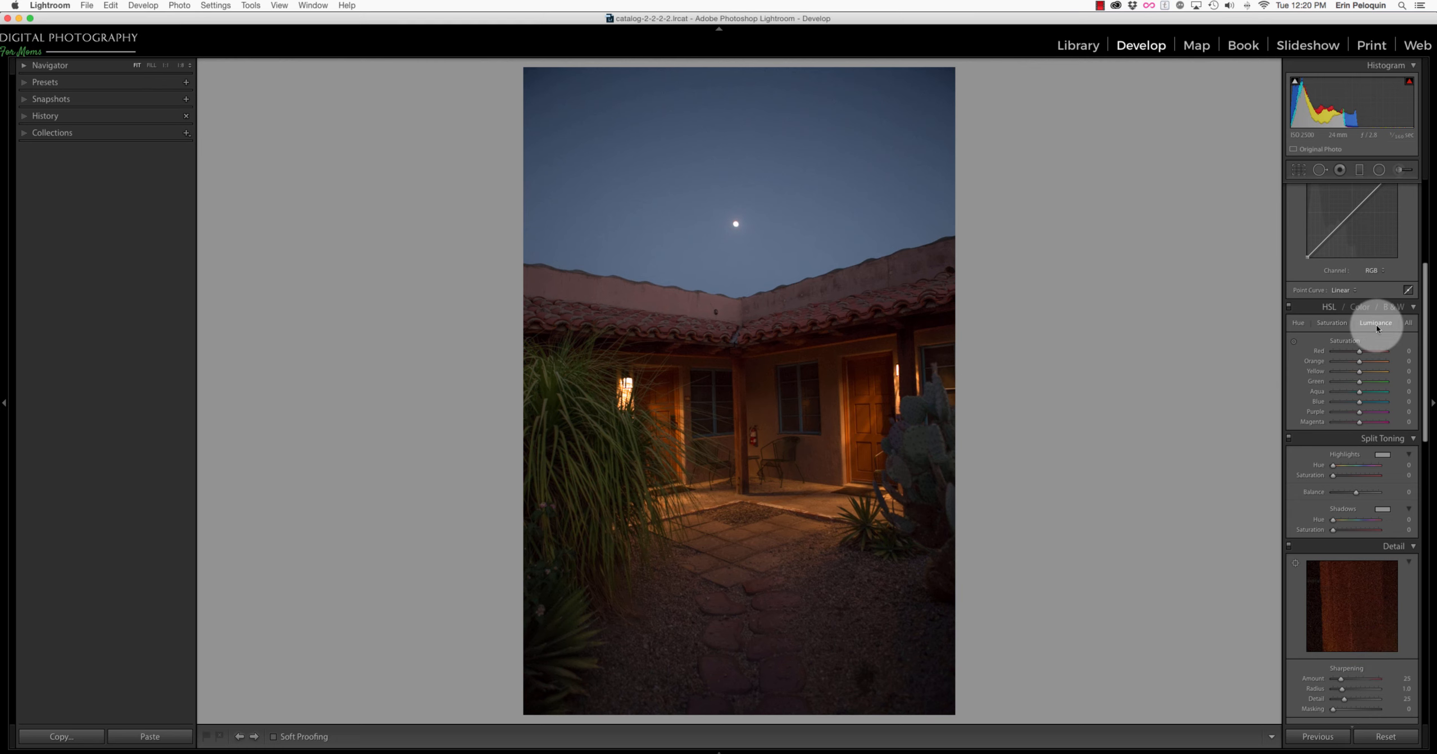
left_click(1376, 326)
left_click(1293, 341)
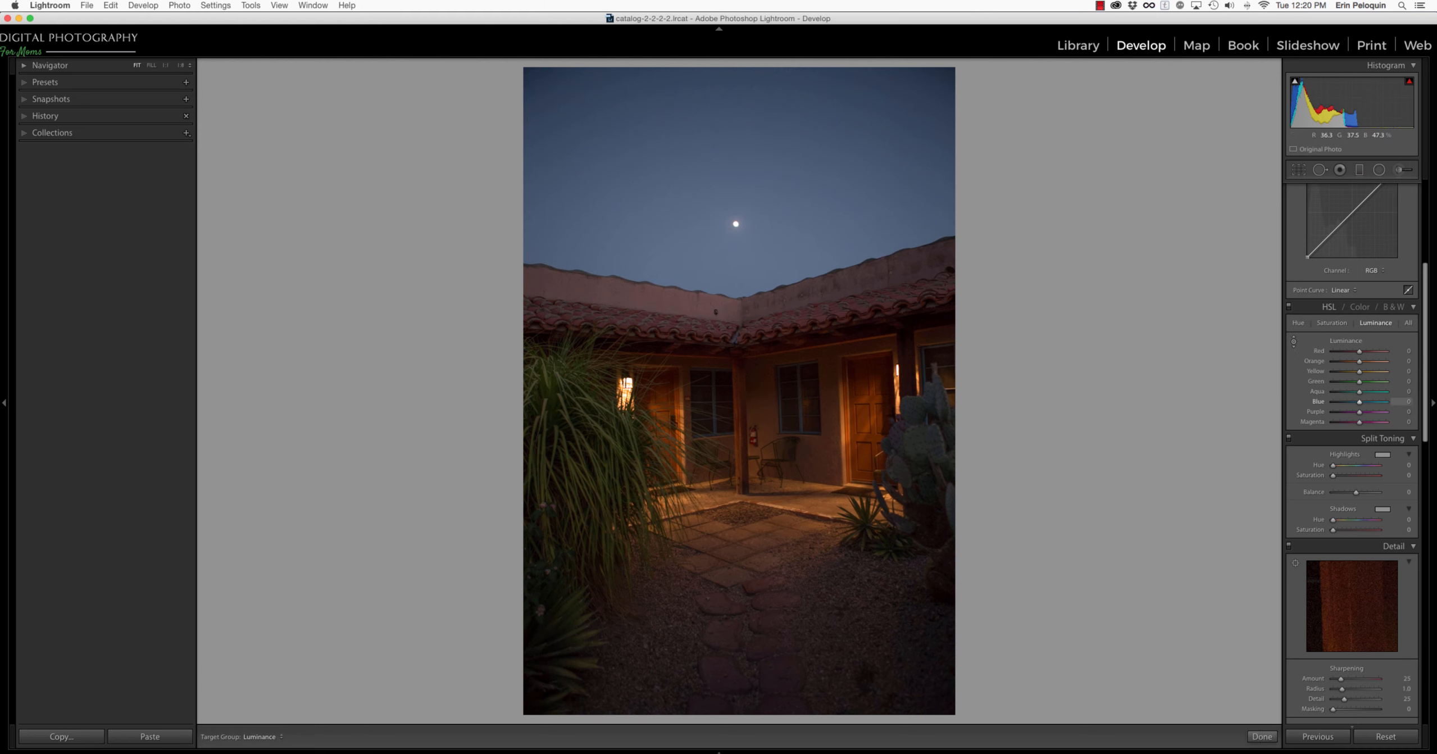
left_click_drag(736, 259, 736, 263)
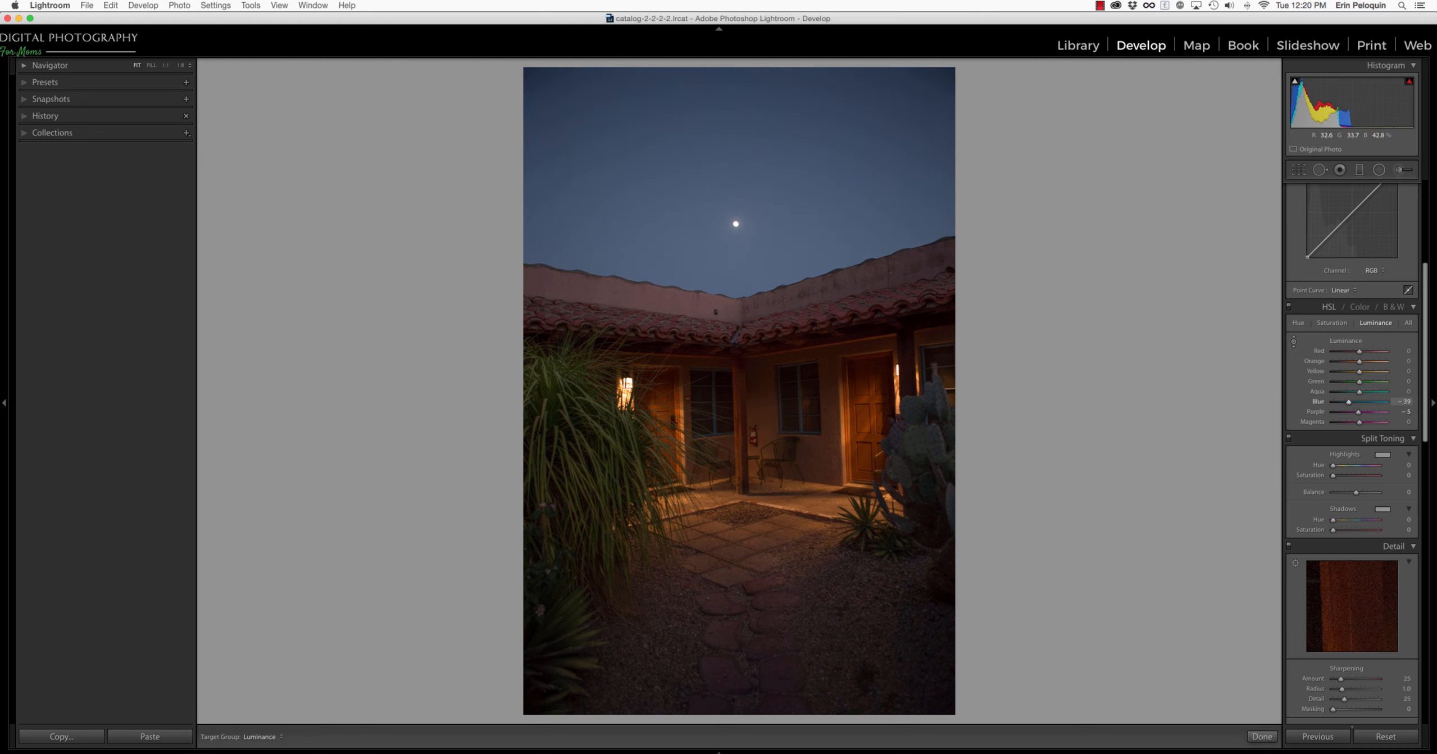
Intensify the courtyard sky with the targeted adjustment tool, bringing Saturation to Blue +27 and Purple +3.
left_click(1333, 323)
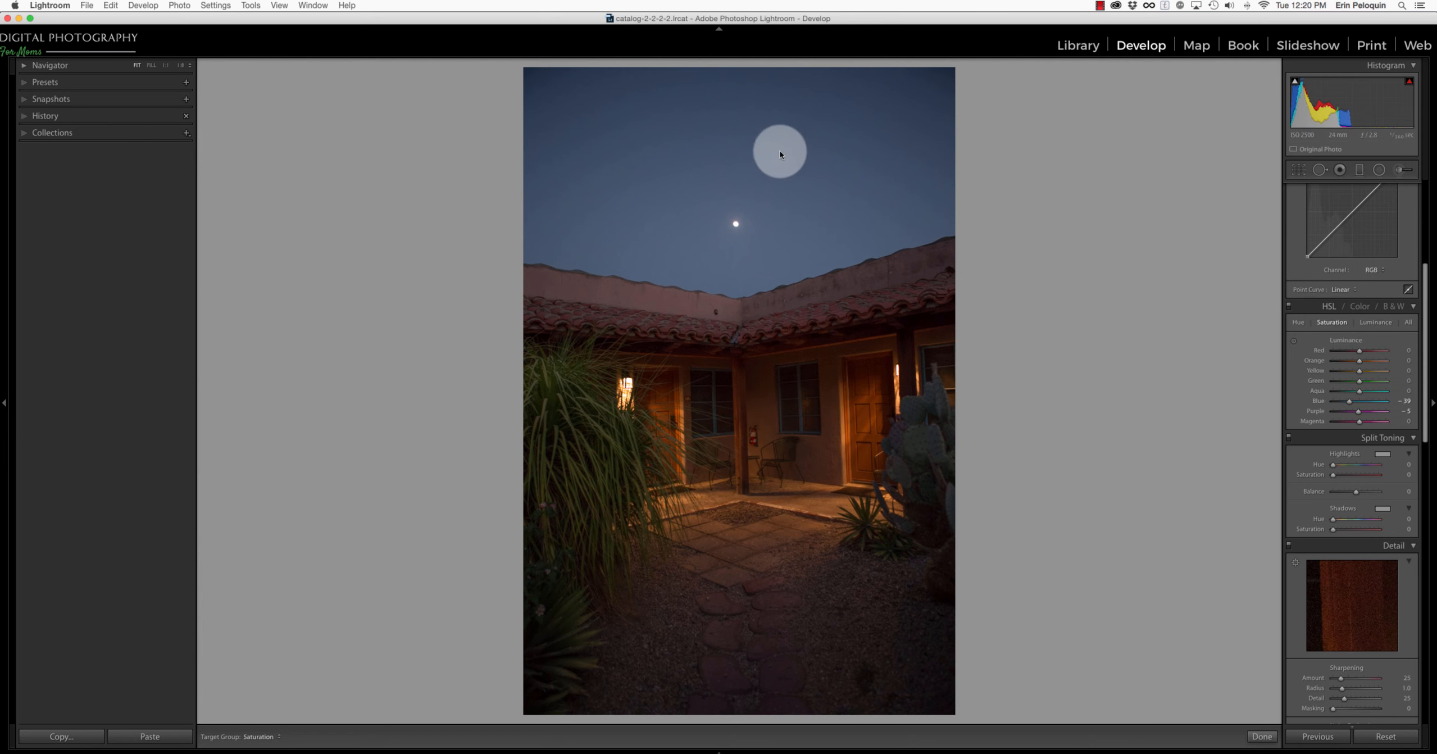
left_click(1322, 324)
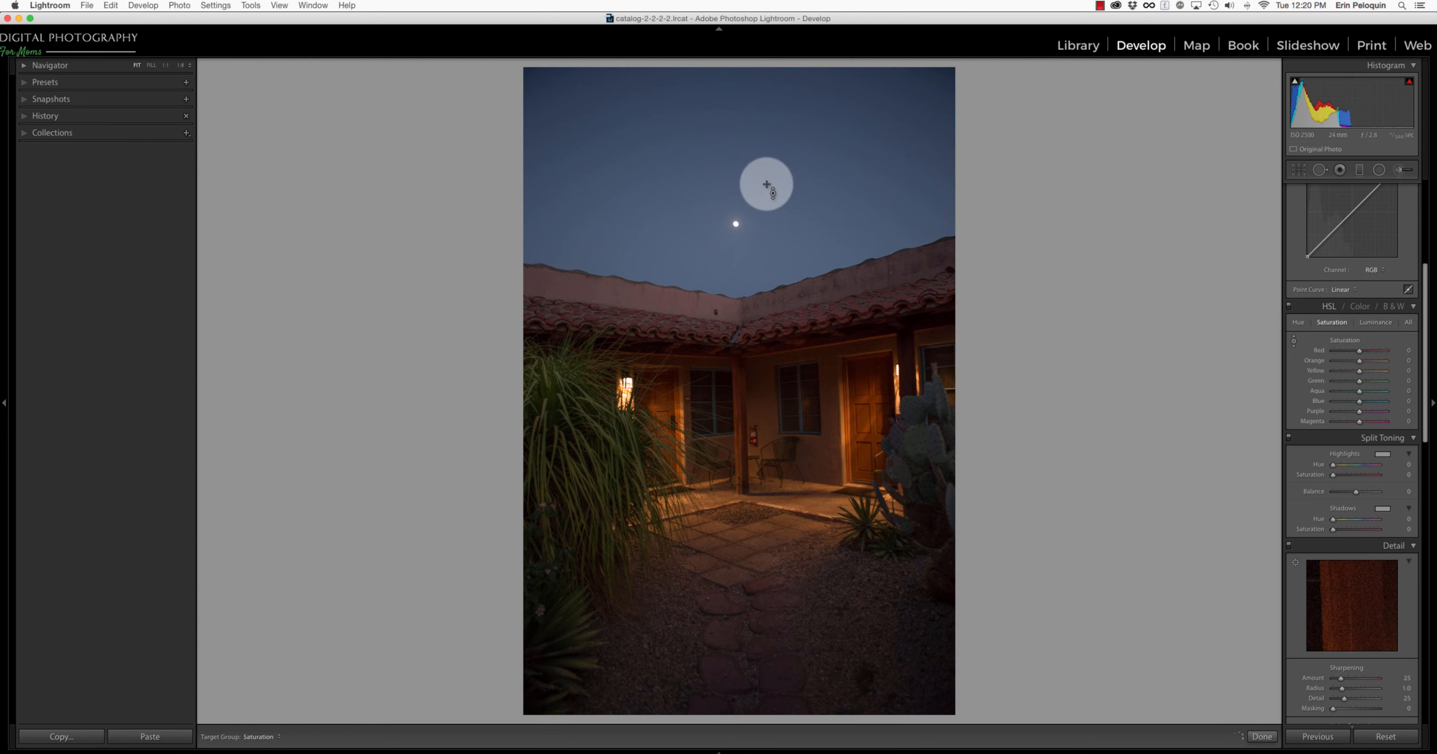
left_click_drag(804, 180, 804, 157)
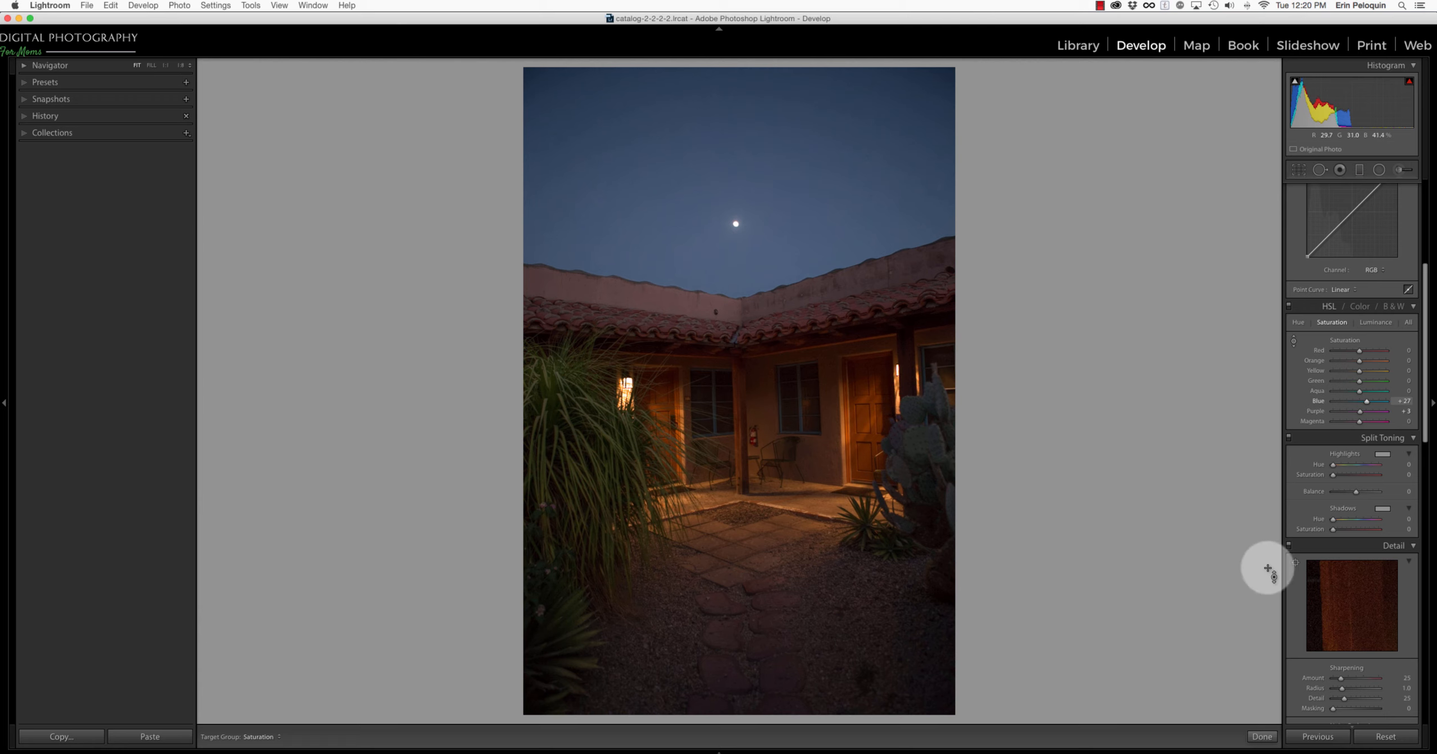
Enable lens profile corrections for the courtyard photo.
scroll(1292, 562, "up", 2)
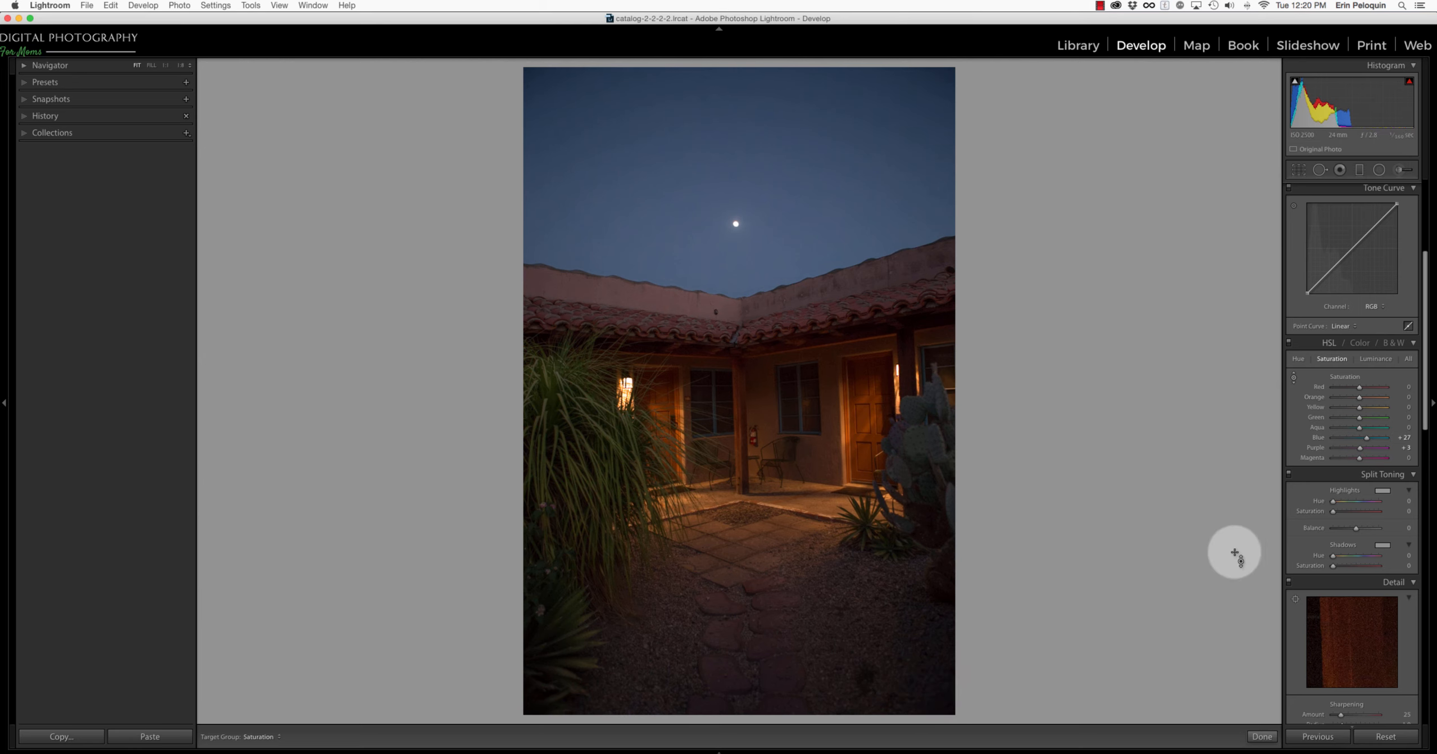
scroll(1377, 635, "down", 10)
scroll(1368, 641, "down", 4)
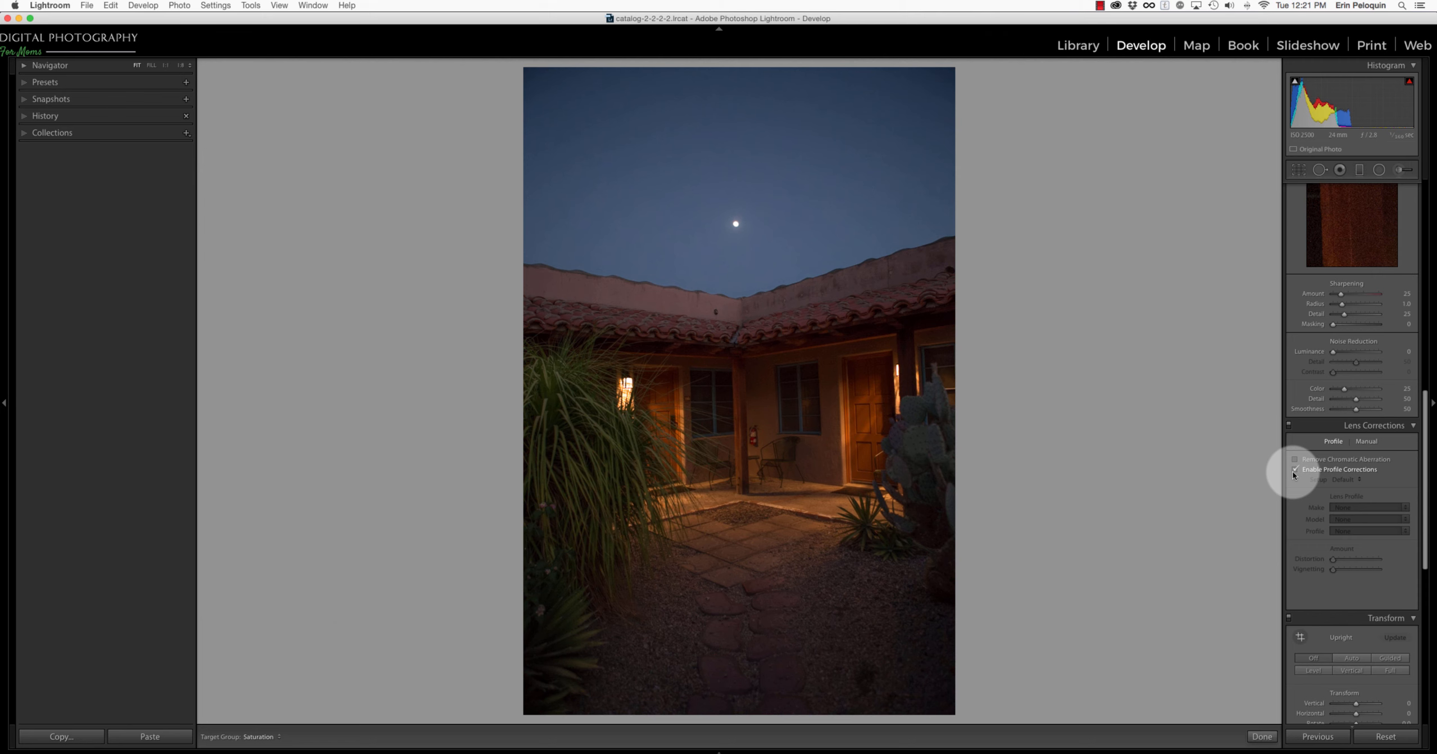
left_click(1294, 470)
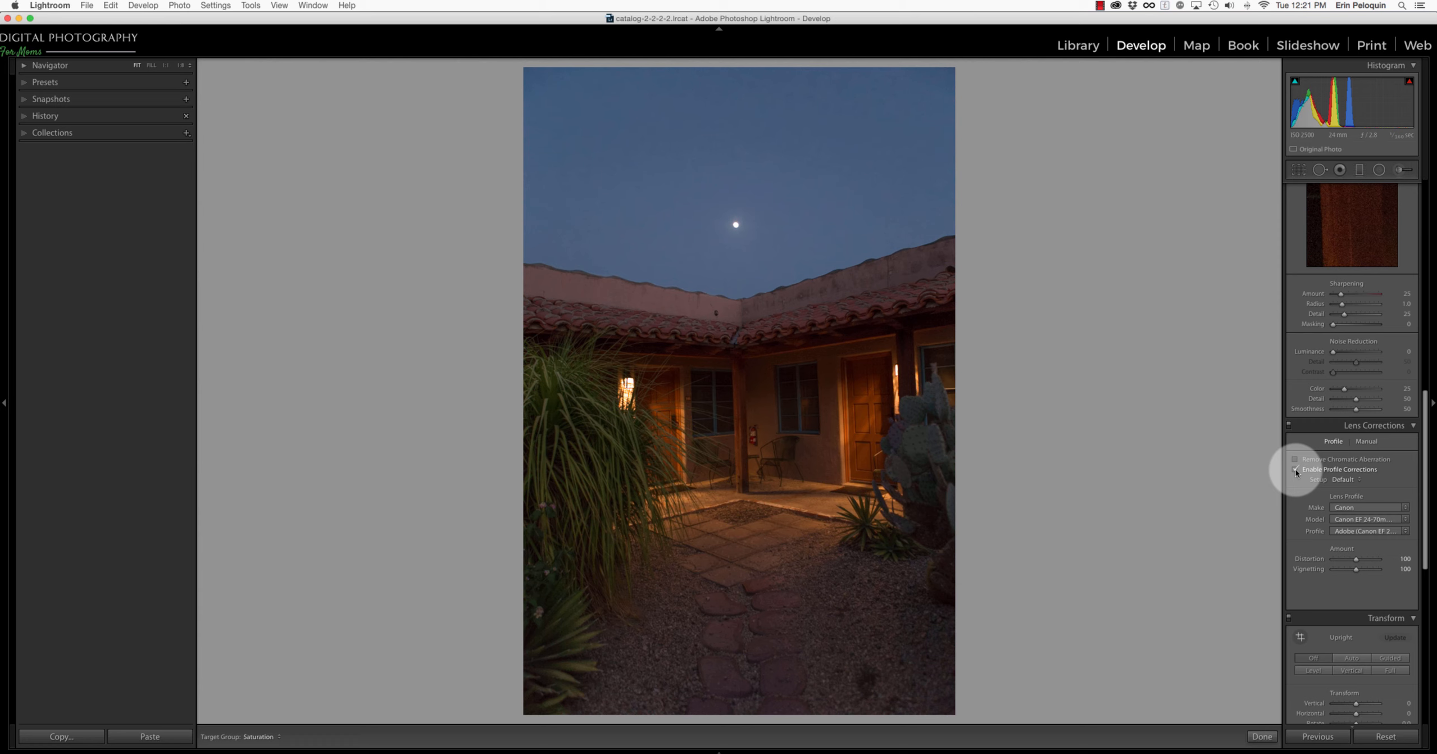
Reduce the courtyard photo's Shadows to +67 and leave the targeted adjustment tool.
scroll(1360, 371, "up", 10)
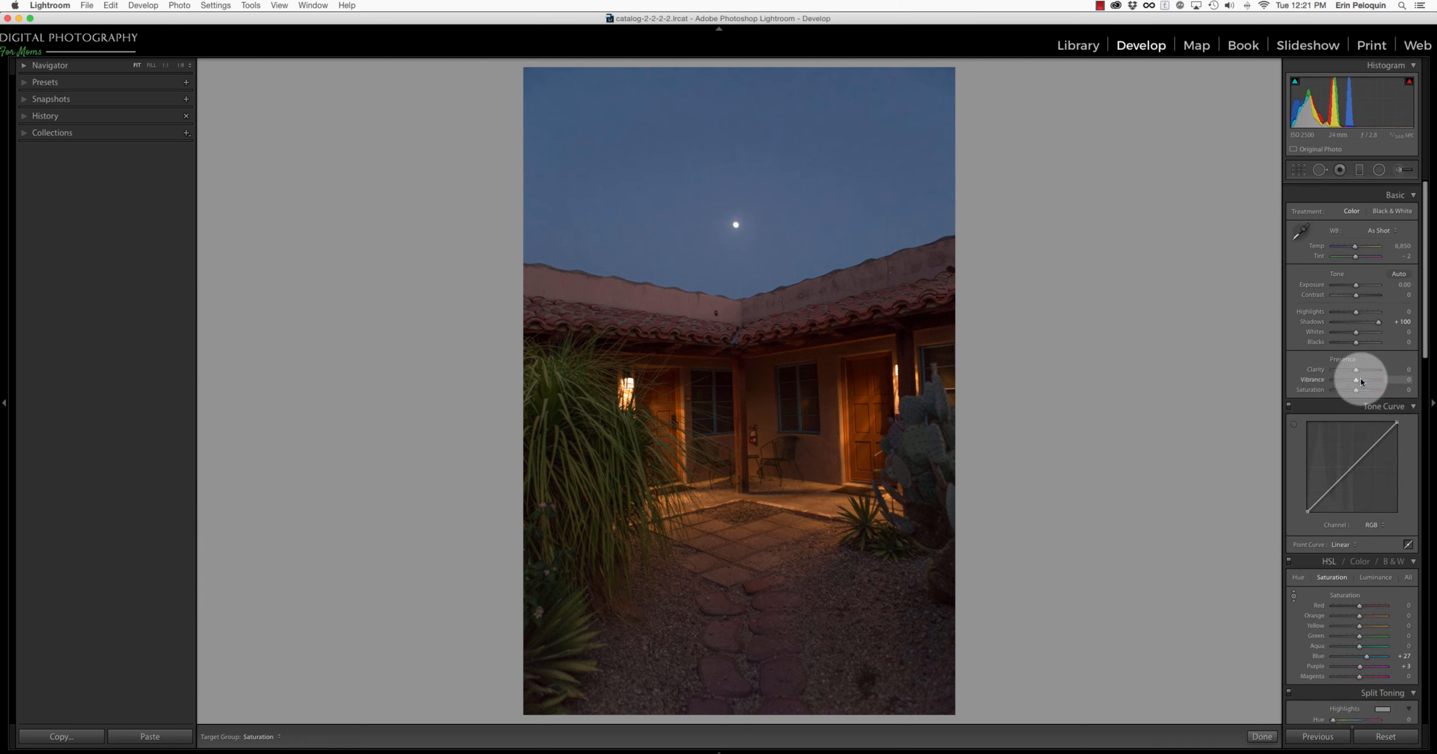
left_click(1371, 316)
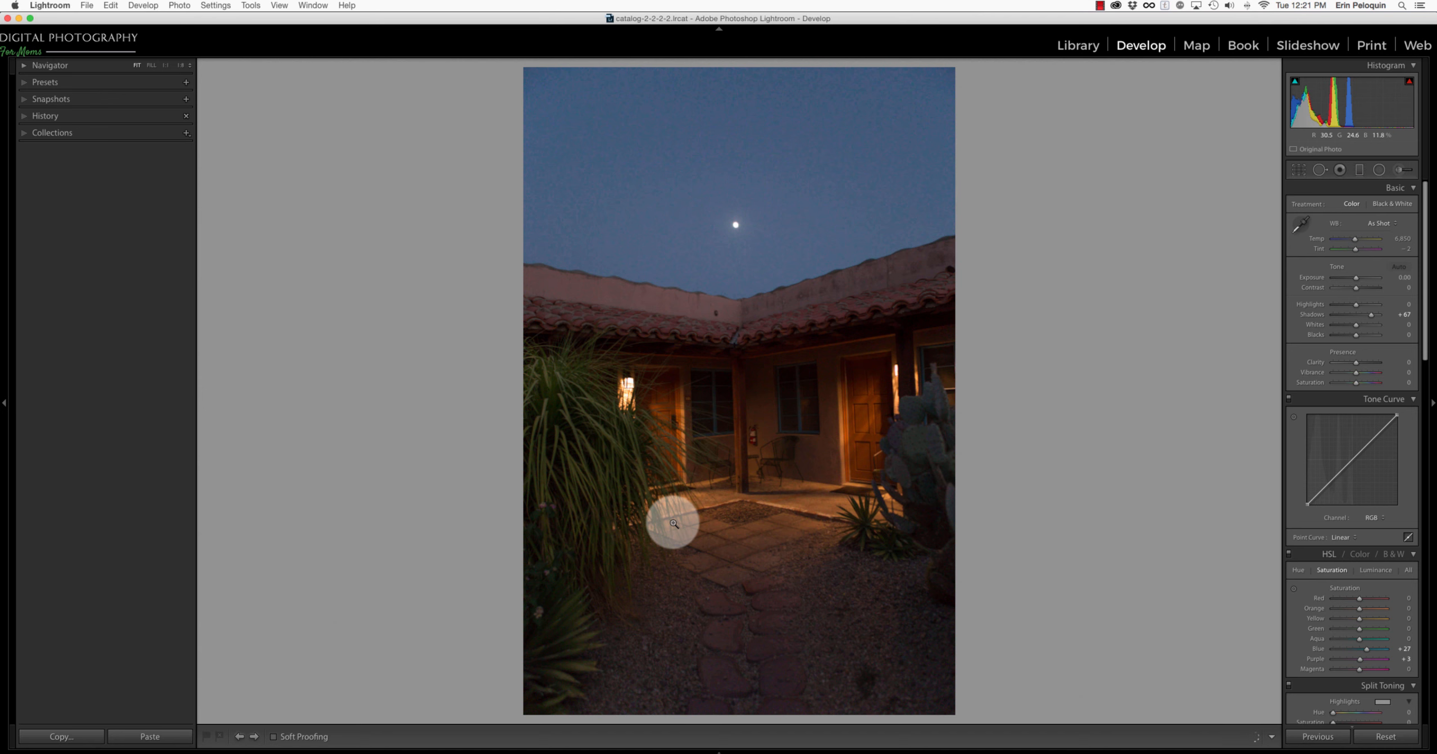
Go to the next photo, the moon between pine trees, and set Exposure to +1.33 and Shadows to +58.
key("Right")
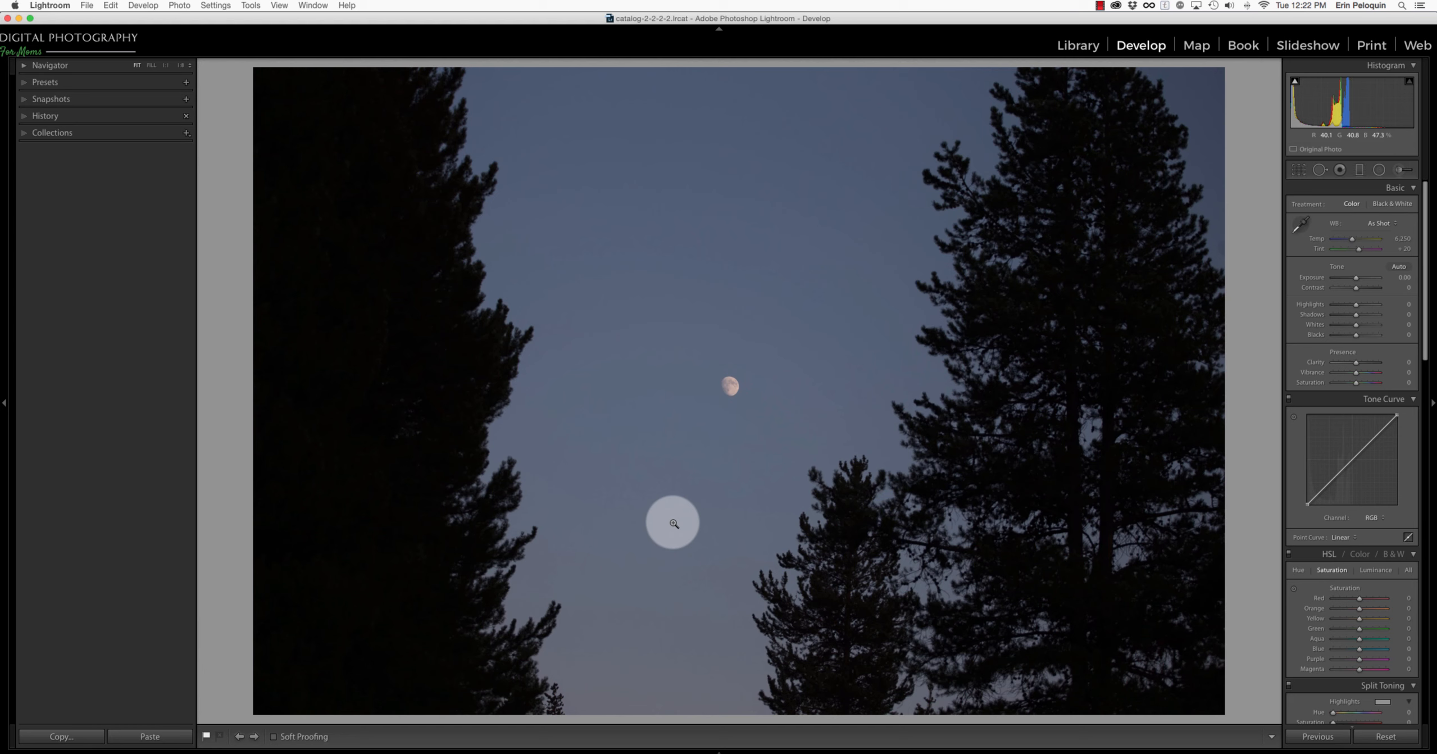
left_click(1366, 278)
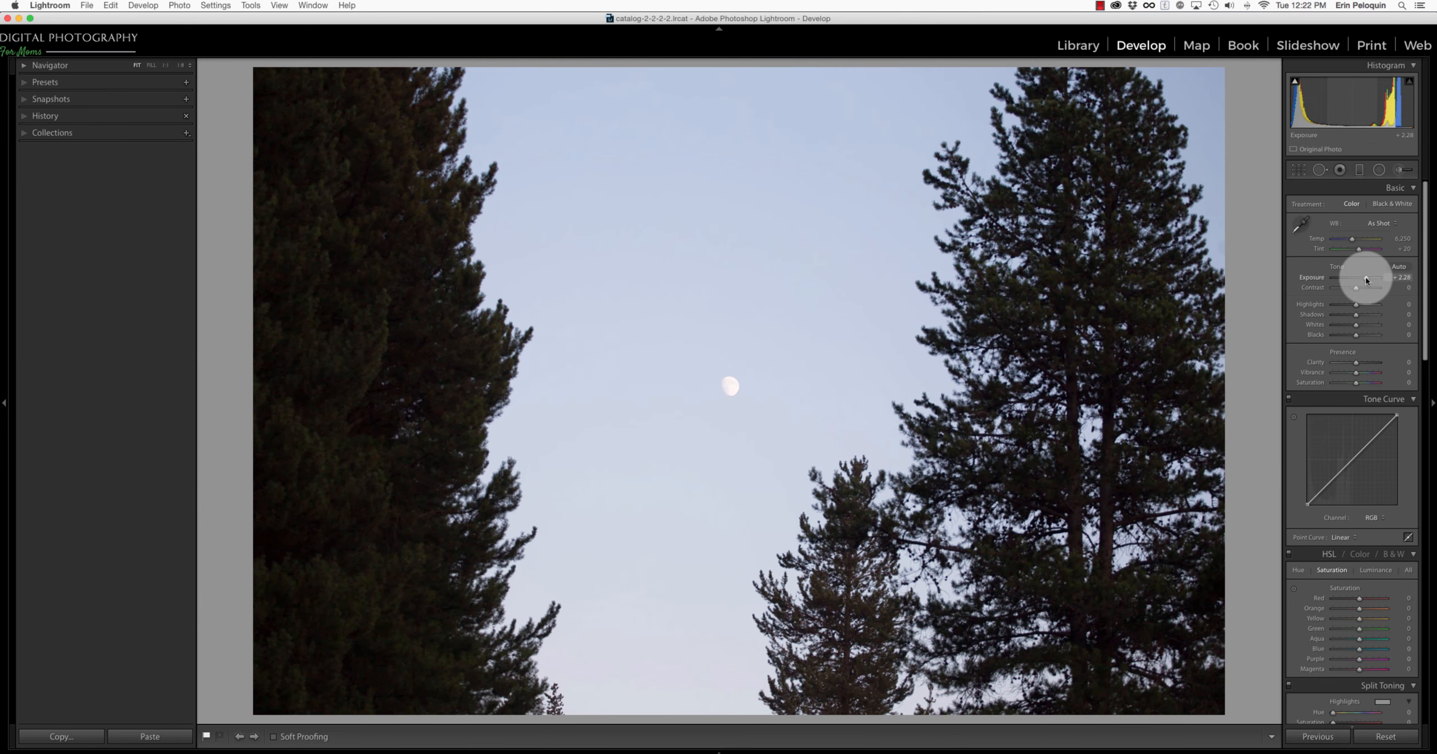
left_click(1367, 316)
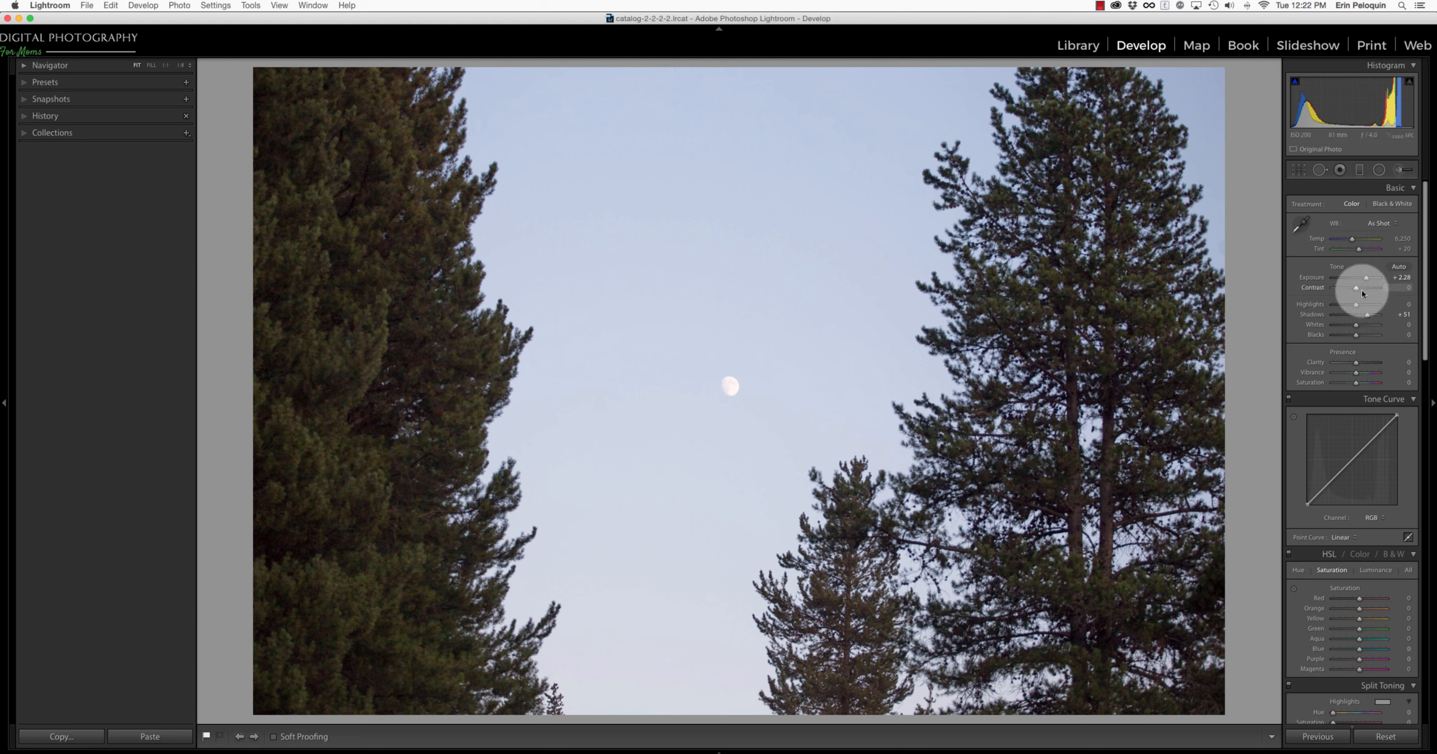
left_click_drag(1363, 280, 1359, 282)
left_click_drag(1358, 283, 1356, 283)
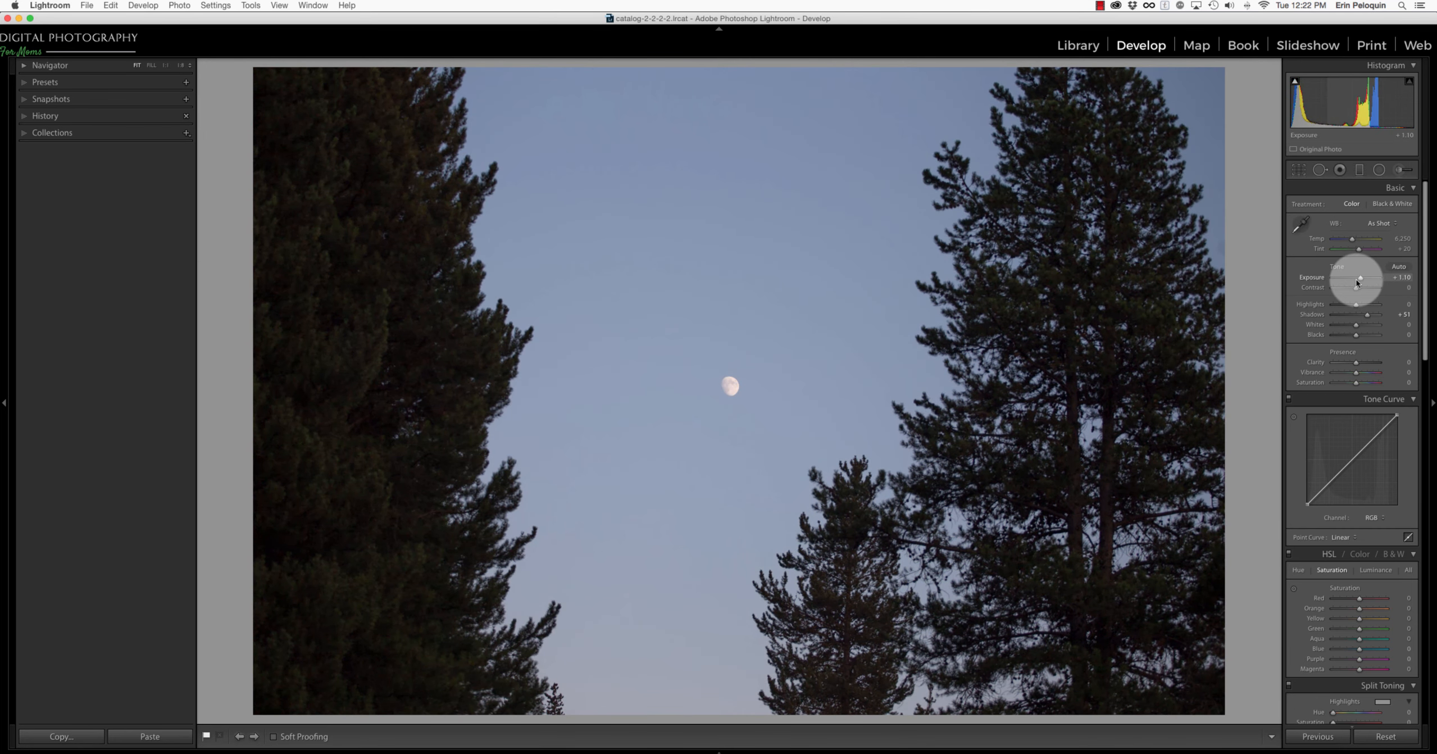
left_click_drag(1357, 282, 1358, 282)
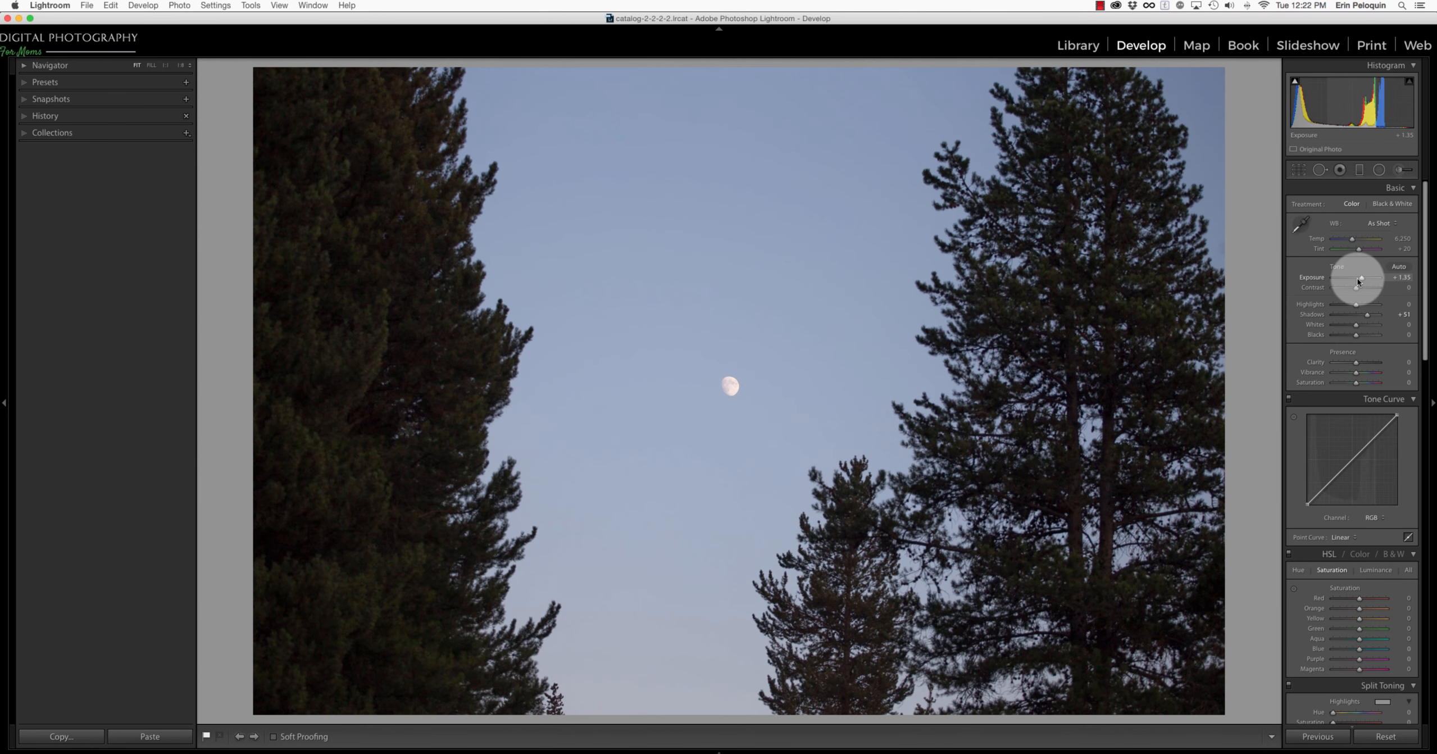
left_click_drag(1368, 315, 1372, 318)
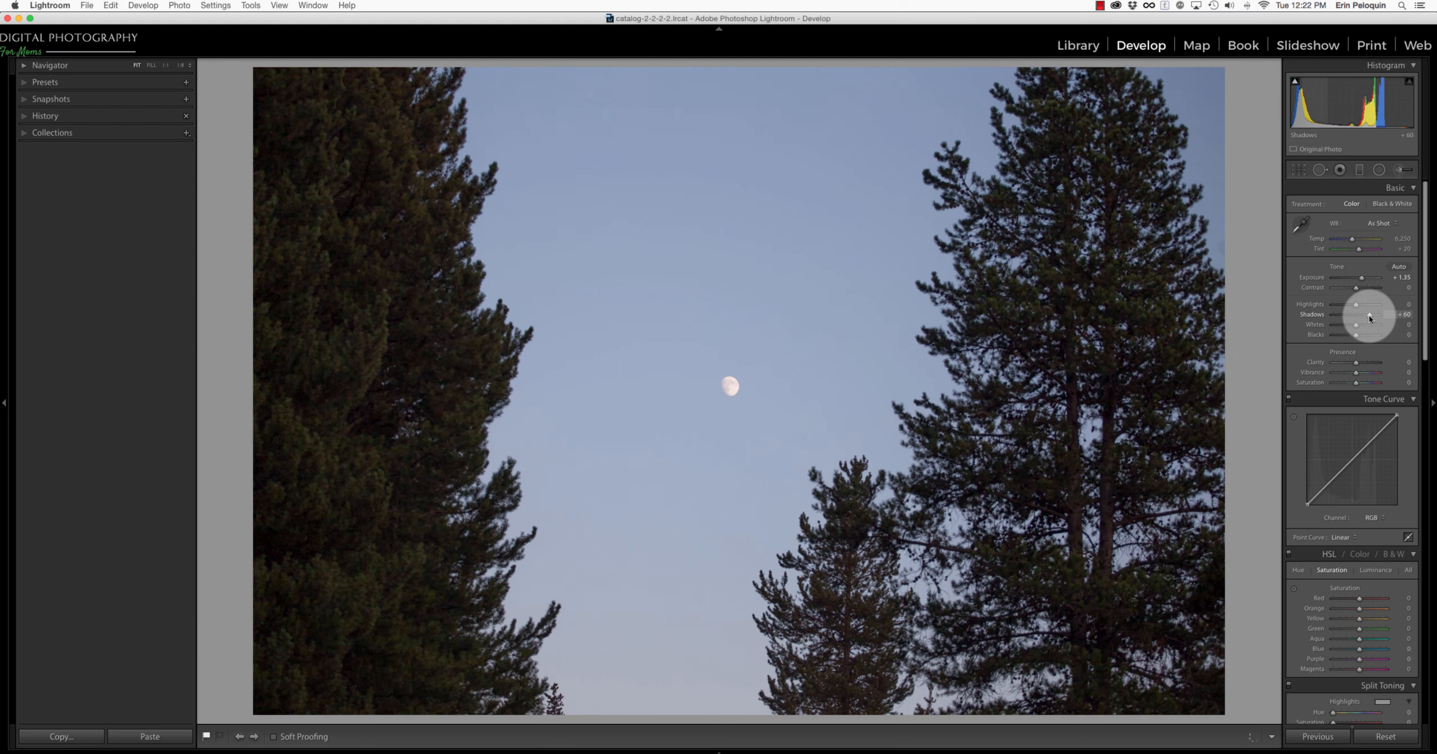
Darken the sky around the moon with the HSL targeted adjustment tool, bringing Luminance to Blue -100 and Purple -12.
scroll(1314, 587, "down", 1)
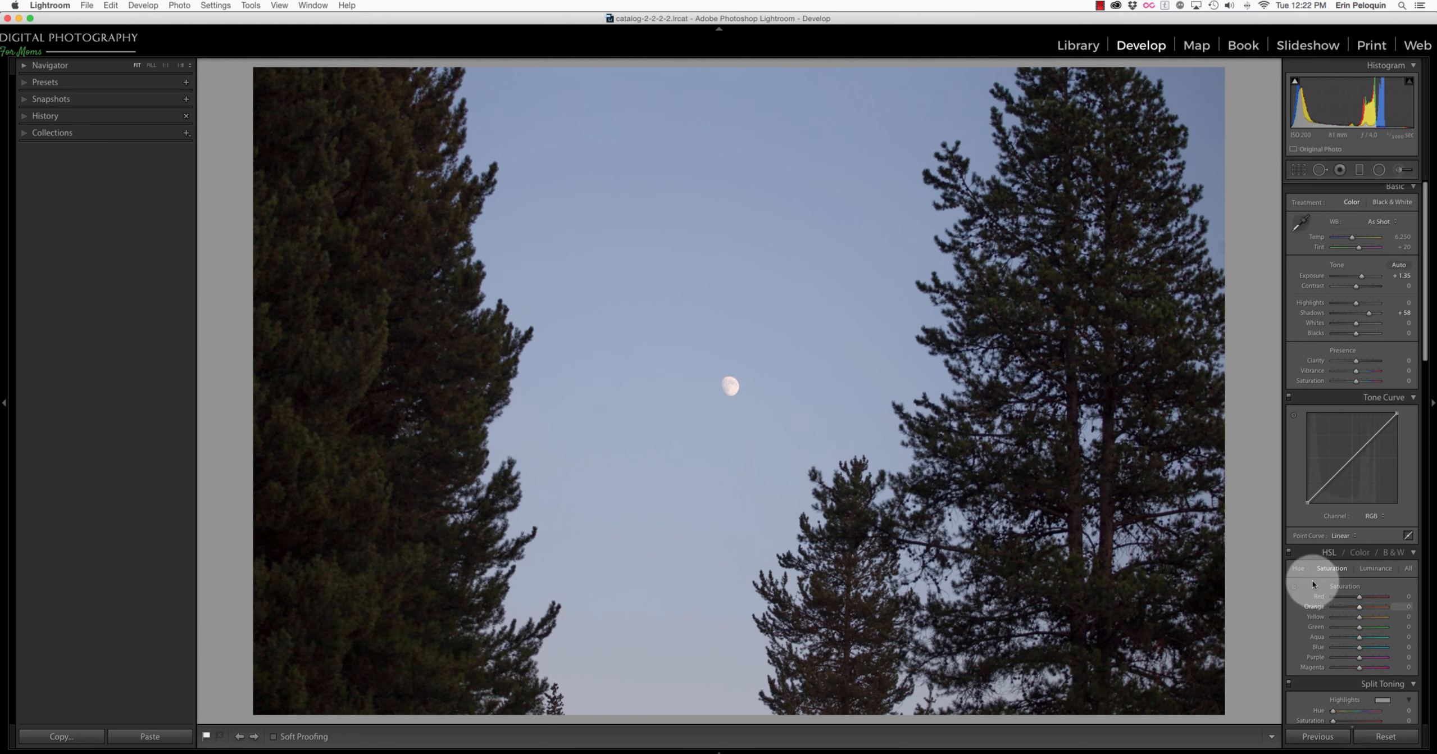
left_click(1366, 567)
left_click(1293, 584)
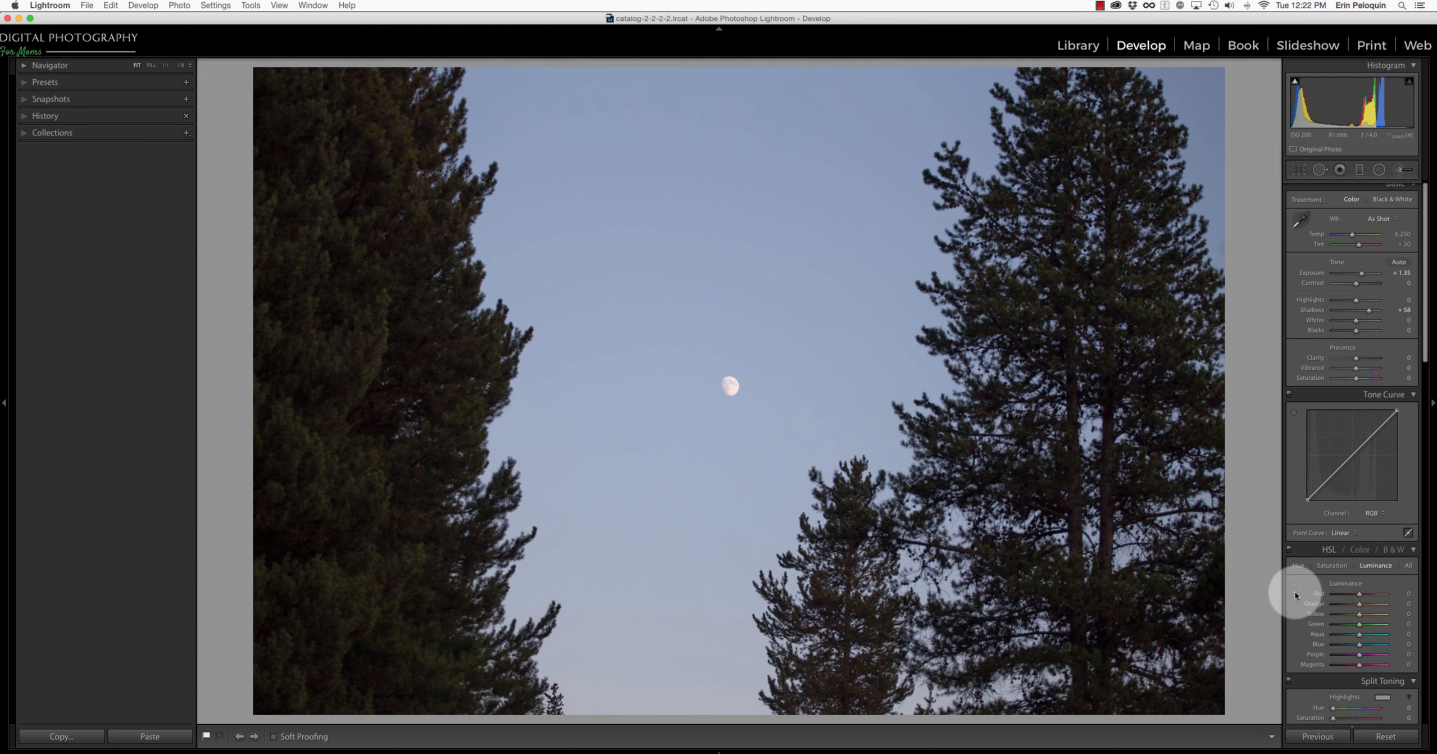
left_click_drag(795, 173, 795, 208)
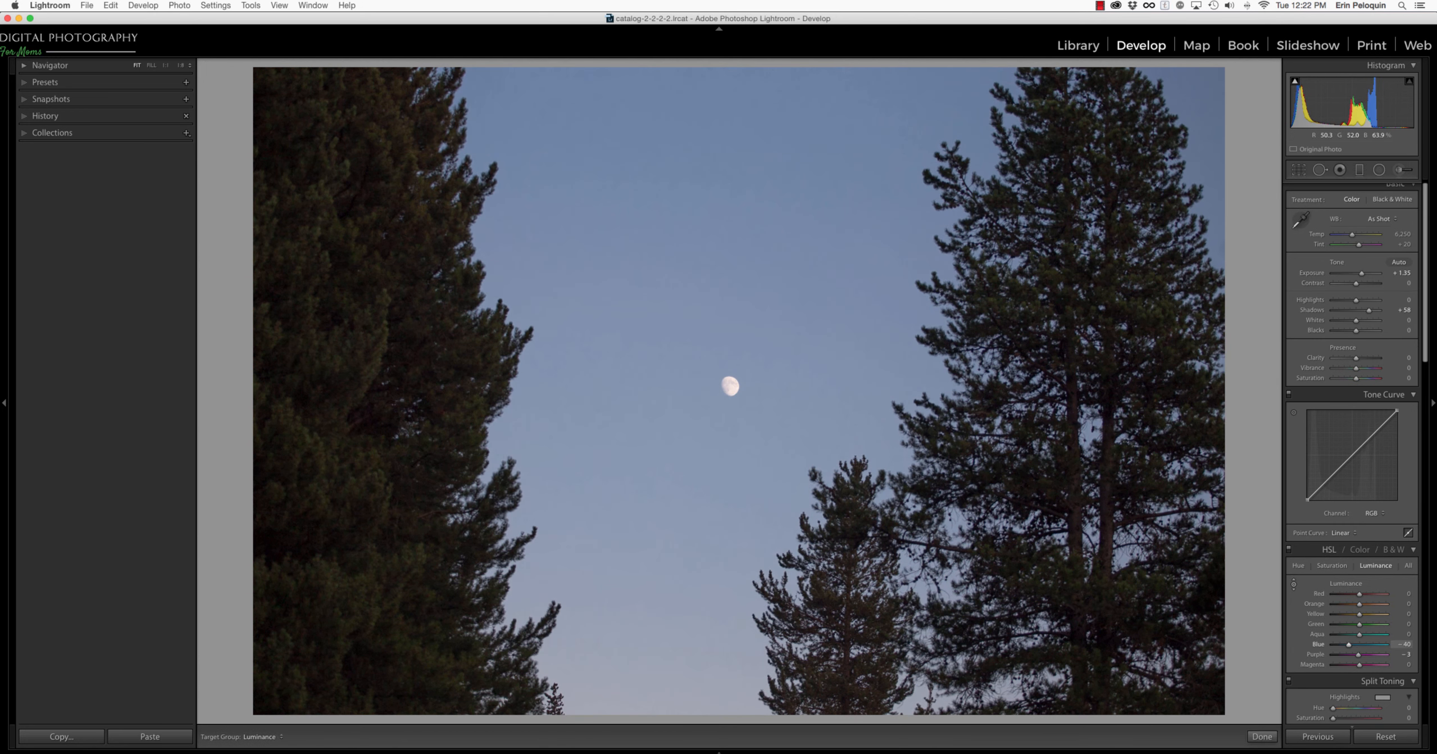
left_click_drag(795, 172, 765, 291)
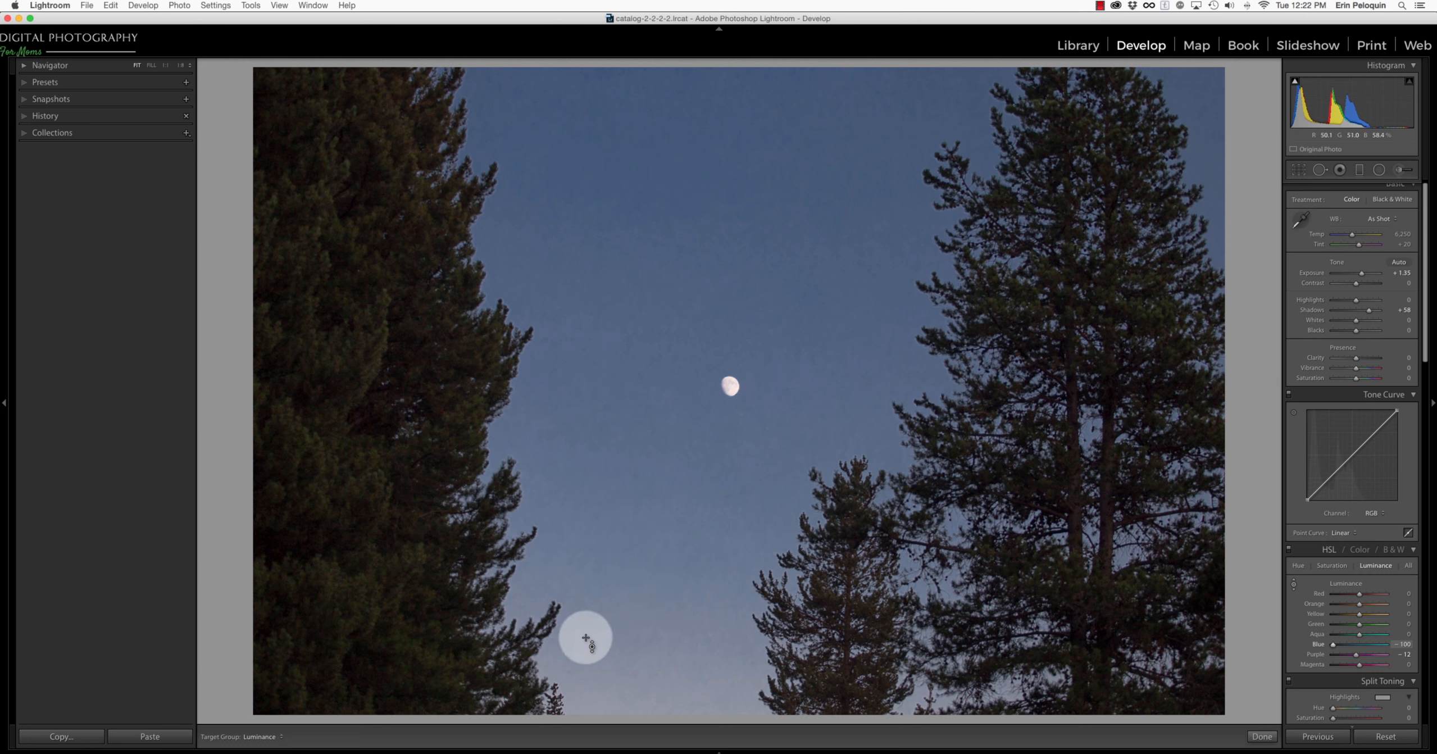
Adjust the moonlit sky's Saturation with the targeted adjustment tool, bringing Blue to about +28 and raising Purple slightly.
left_click(1314, 567)
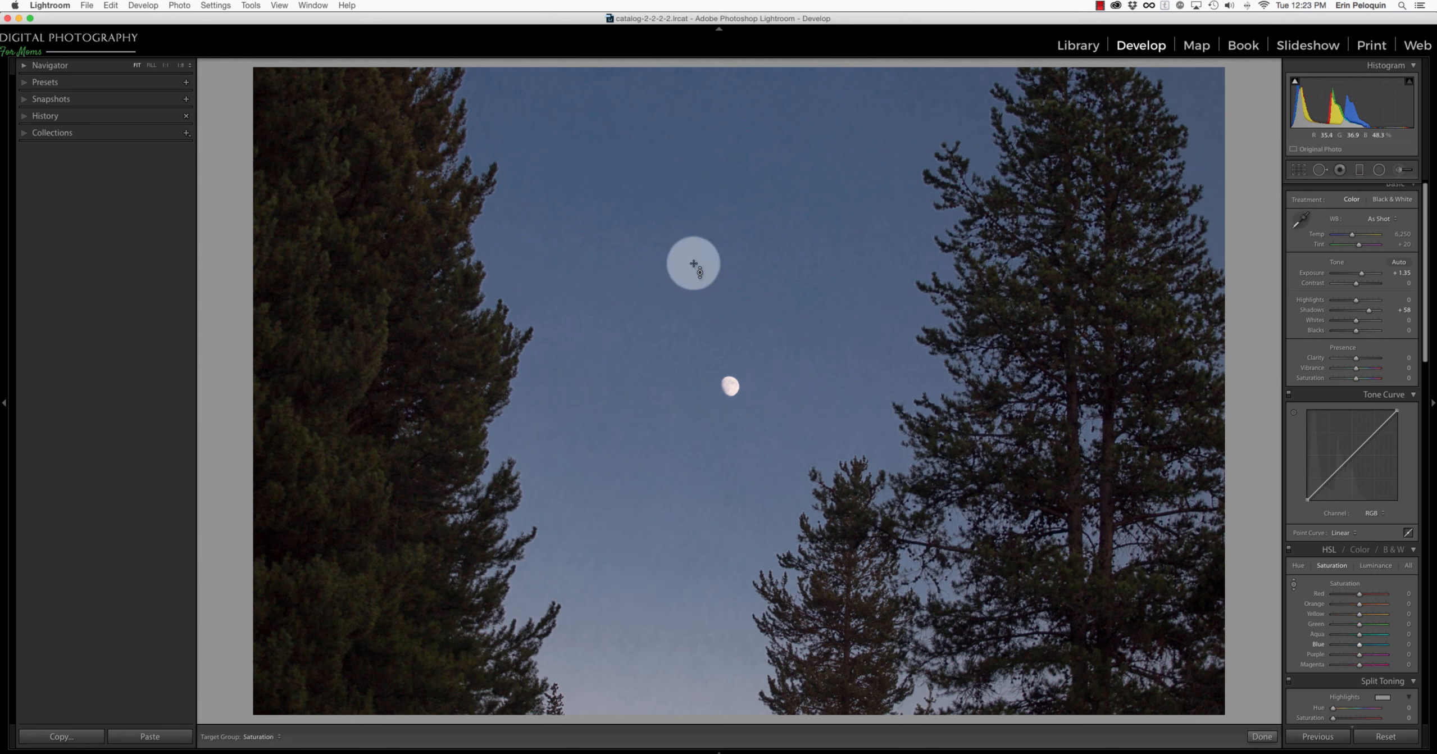
left_click_drag(681, 271, 682, 248)
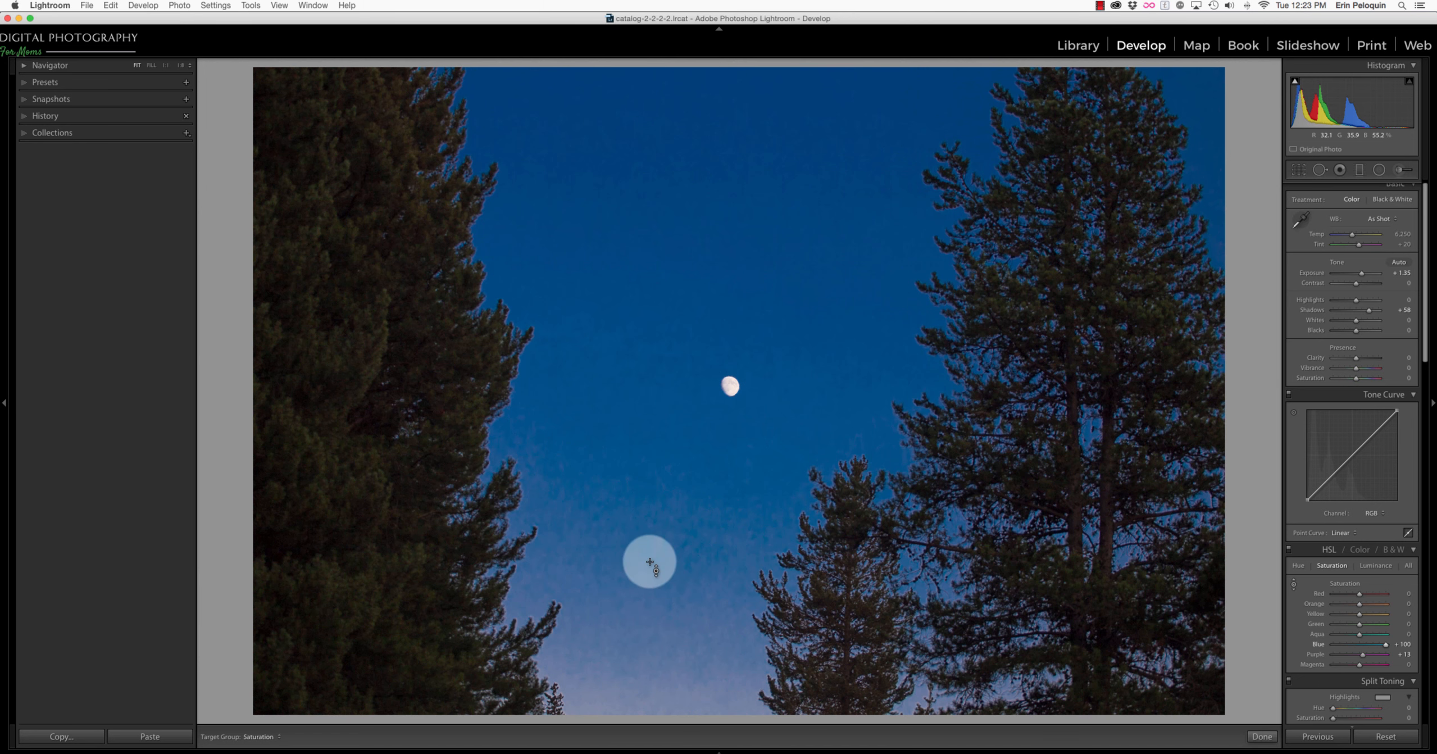
left_click_drag(679, 315, 680, 382)
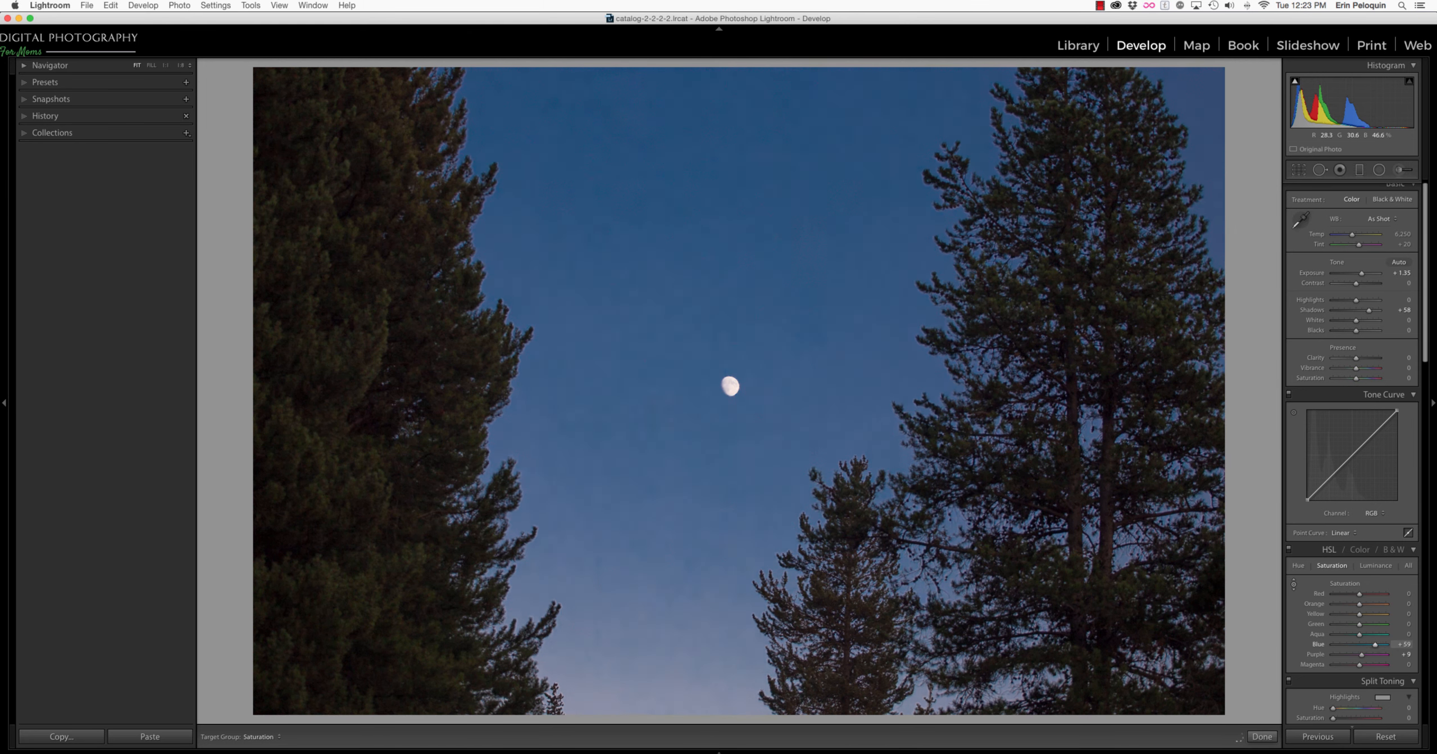
left_click_drag(702, 170, 701, 181)
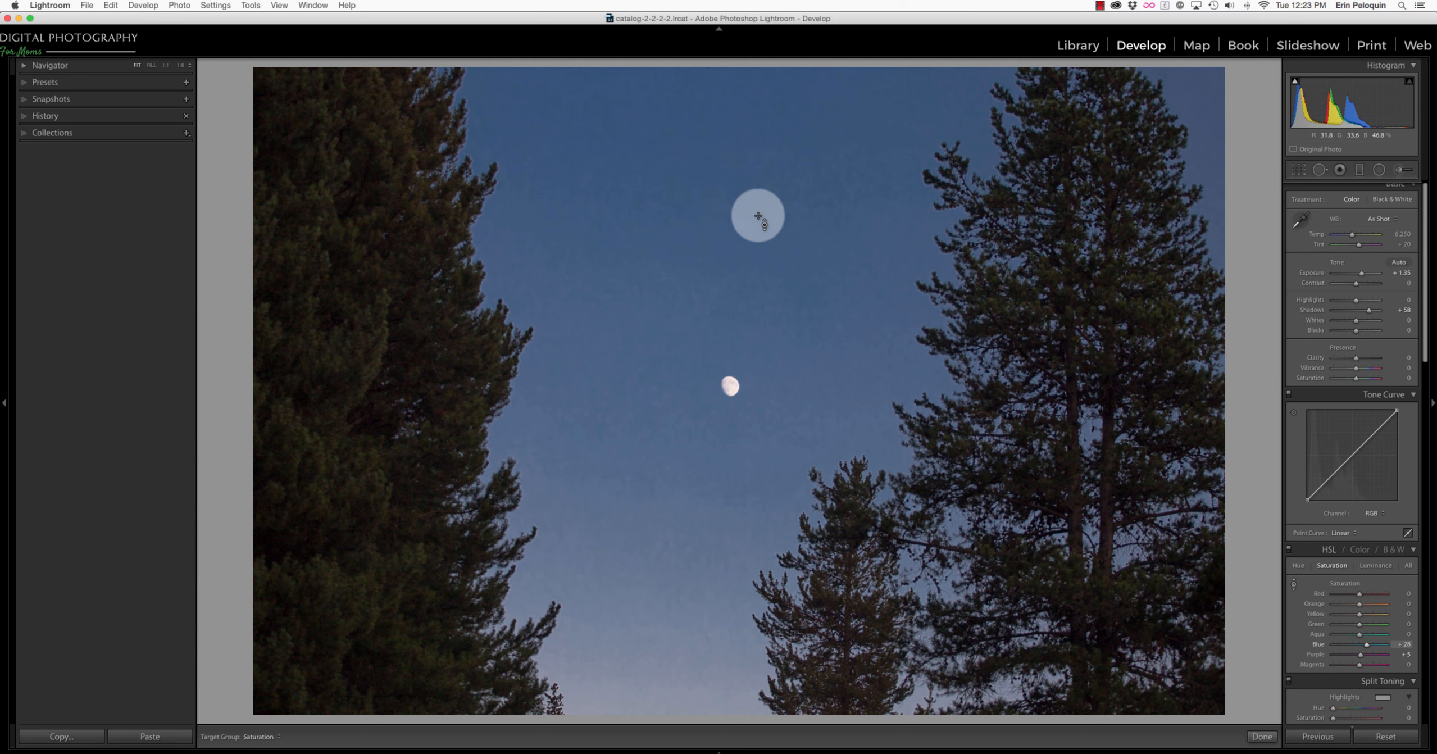
Lighten the sky around the moon with the targeted adjustment tool, bringing Luminance to Blue -73 and Purple -9.
left_click(1382, 567)
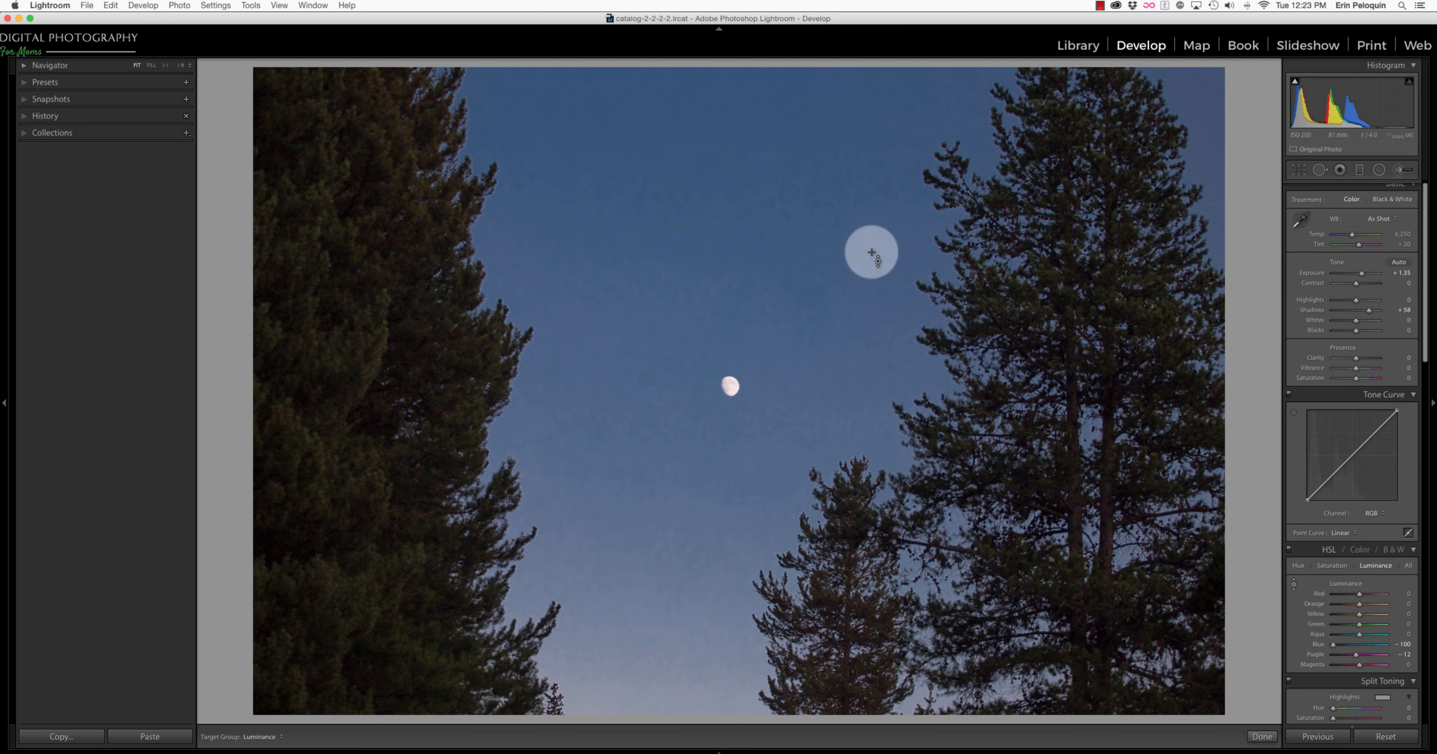
mouse_move(766, 220)
left_mouse_down()
mouse_move(767, 314)
mouse_move(757, 231)
left_mouse_up()
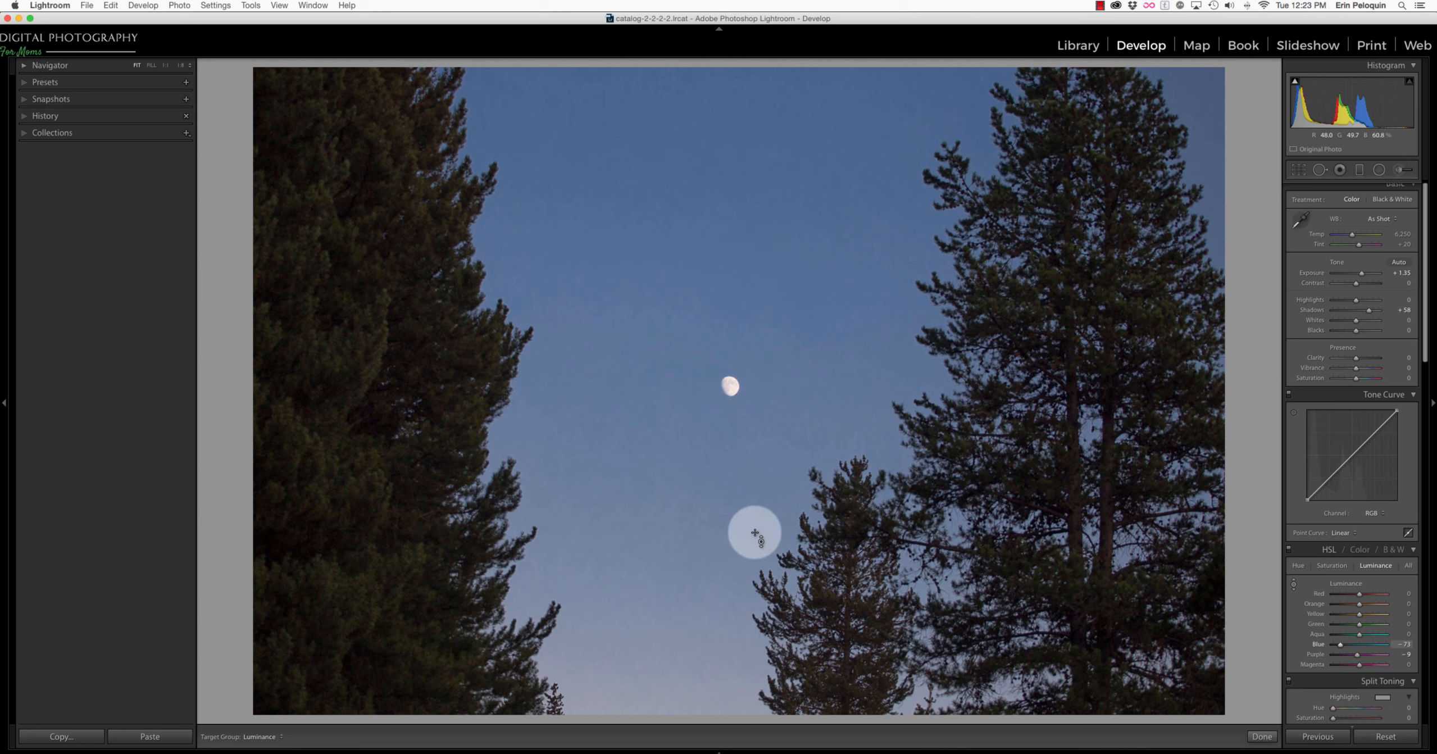
Reduce the sky's Saturation to Blue +13 and Purple +4, and lower the photo's Exposure to +0.65.
left_click(1332, 565)
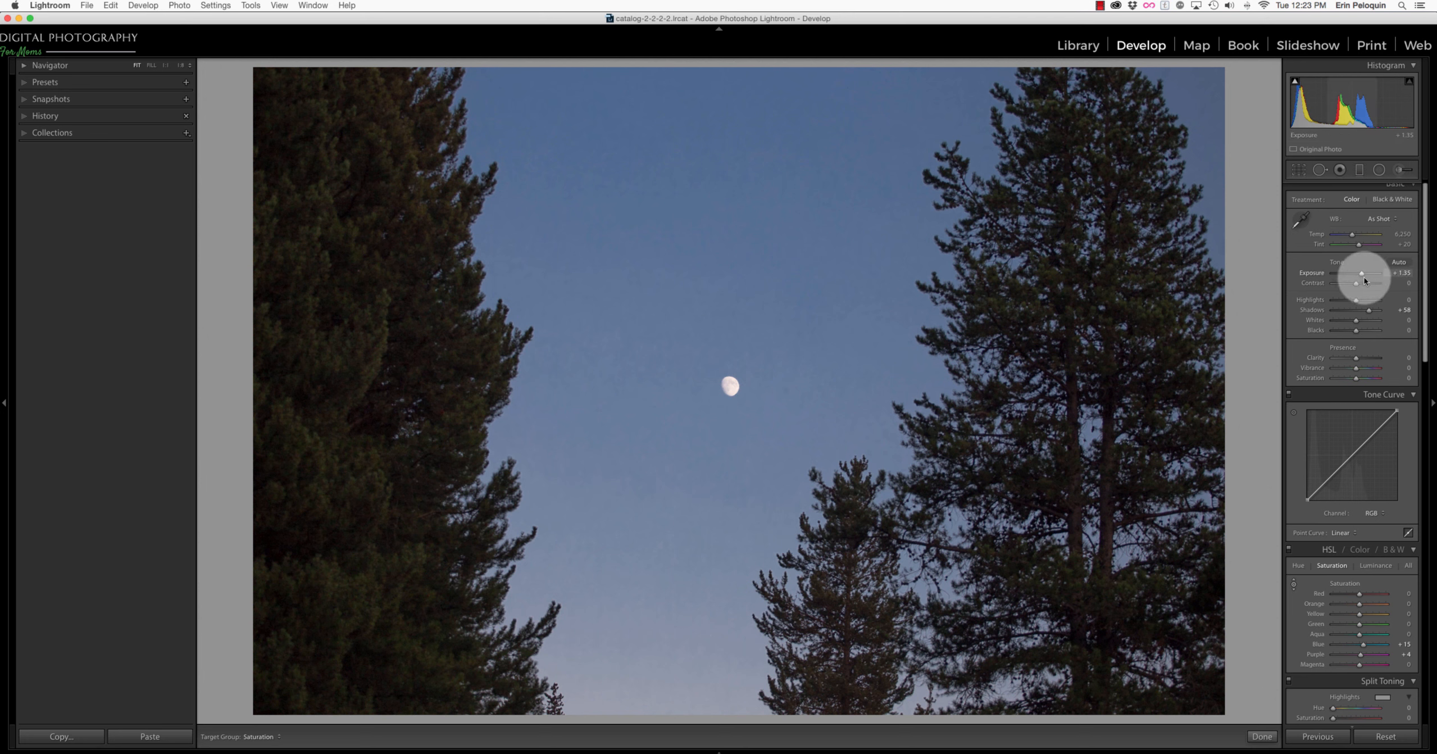
left_click(1400, 273)
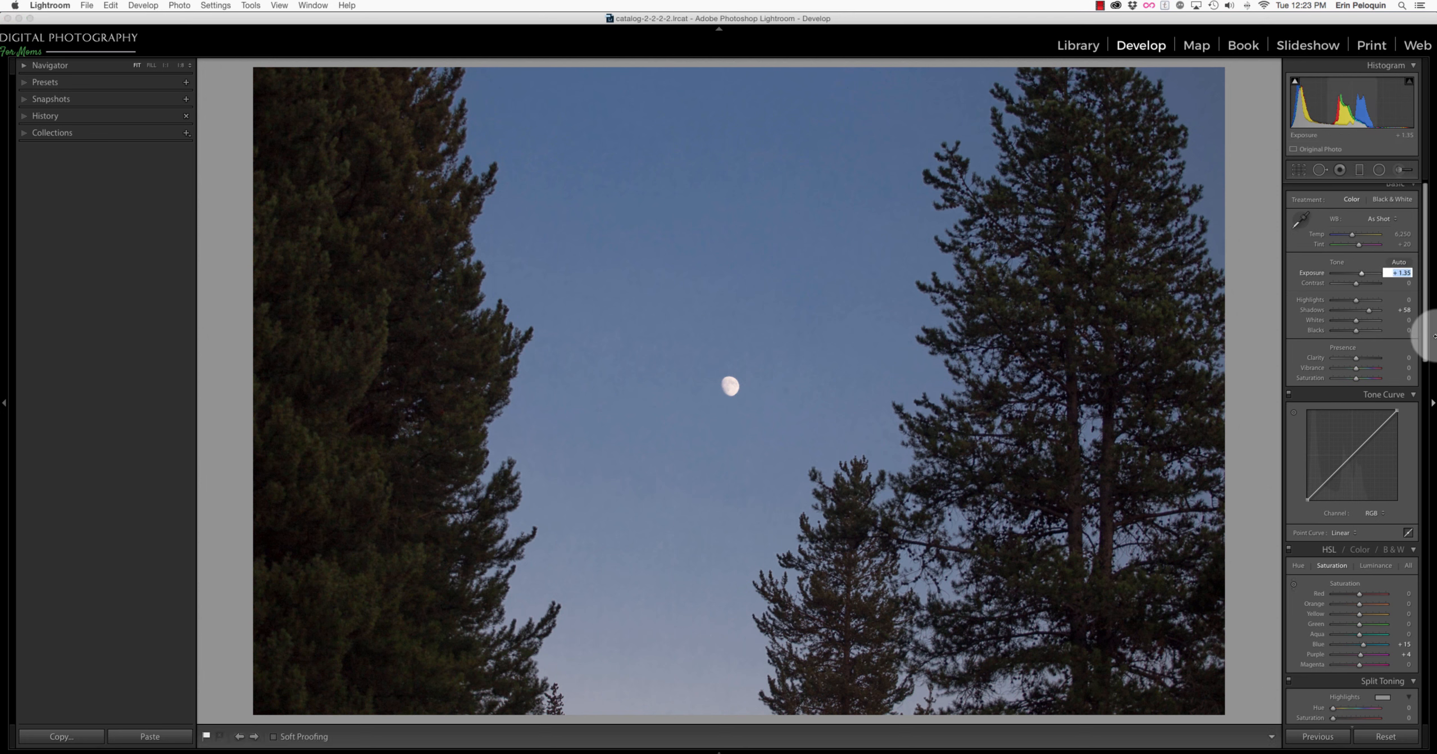
key("Down")
key("Down")
key("Down")
key("Down")
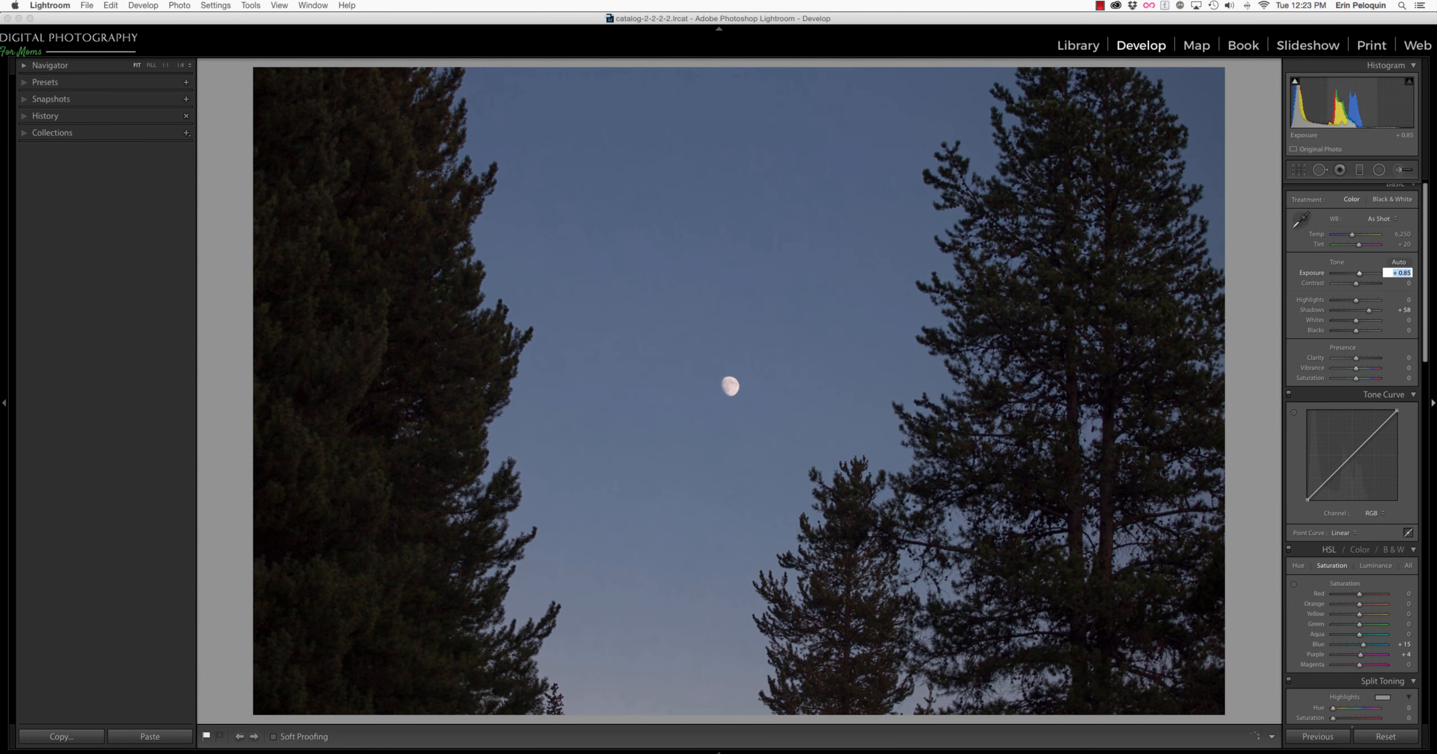
key("Down")
key("Down")
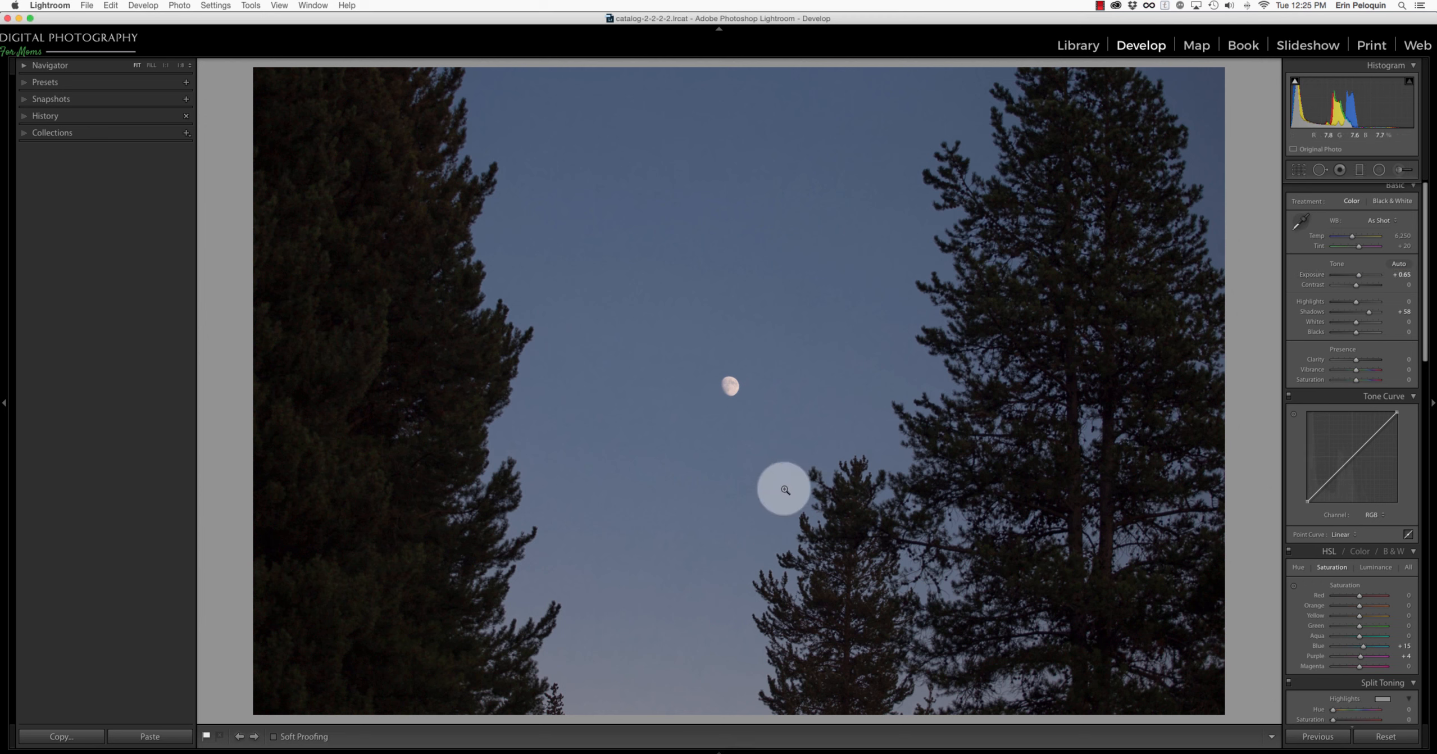
Select the tucson-4.CR2 photo together with Yellowstone Grand Teton-34.CR2 and open both in Photoshop for editing.
mouse_move(712, 750)
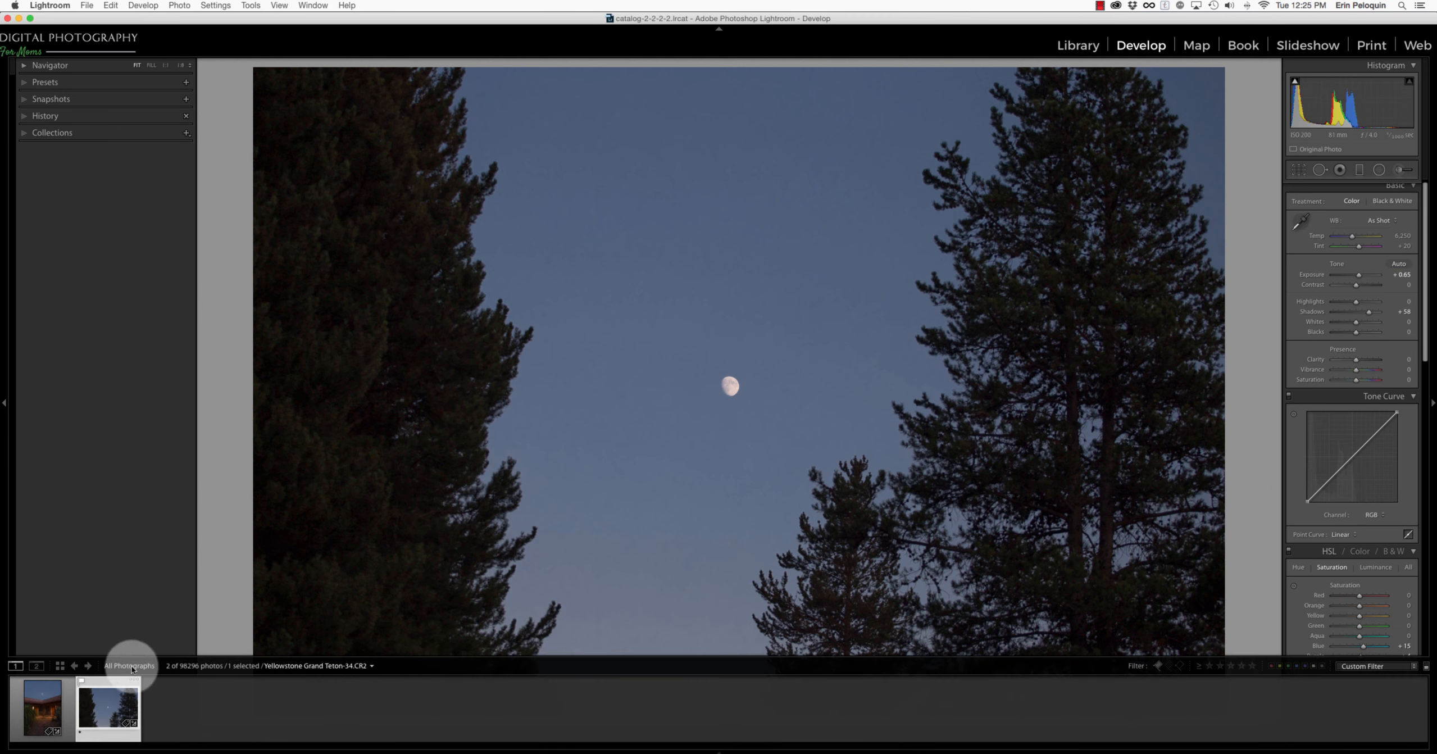
left_click(40, 711, "super")
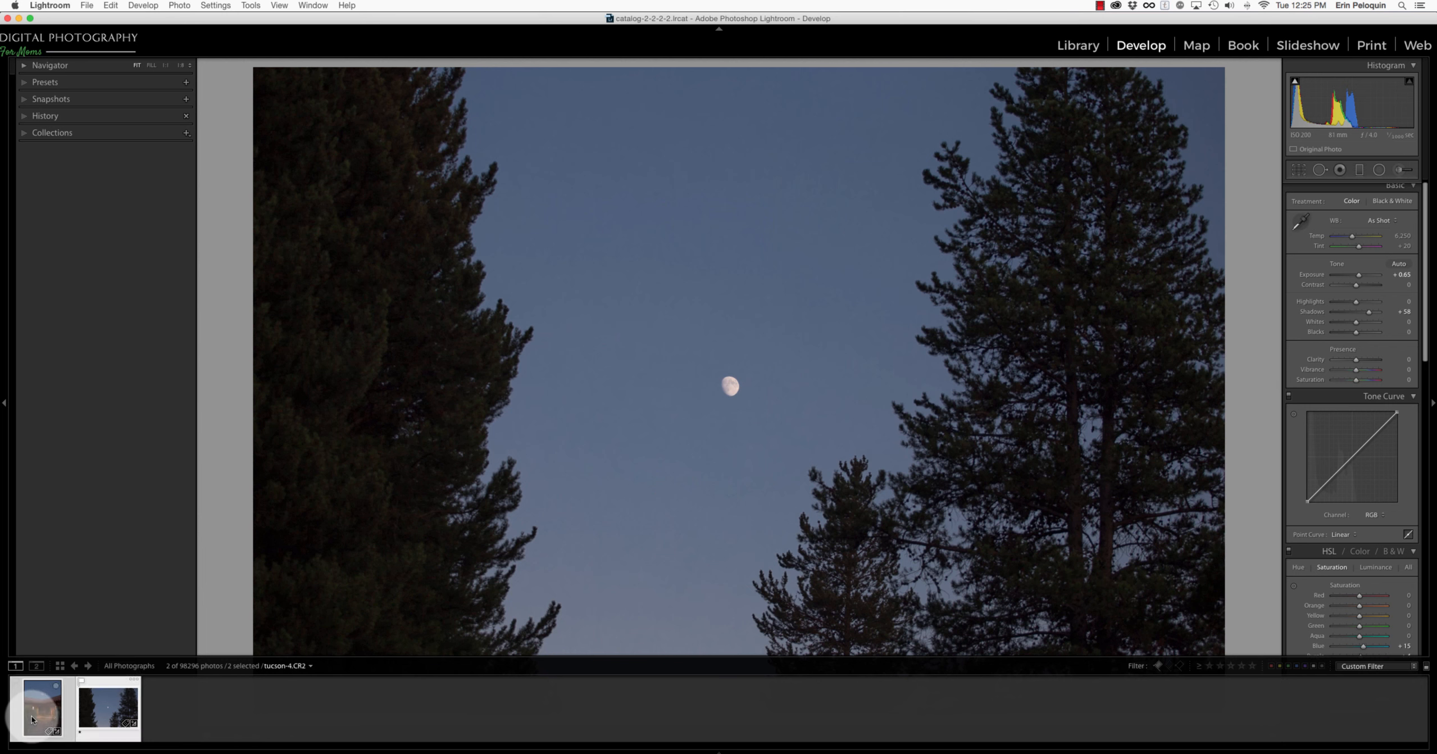
right_click(32, 719)
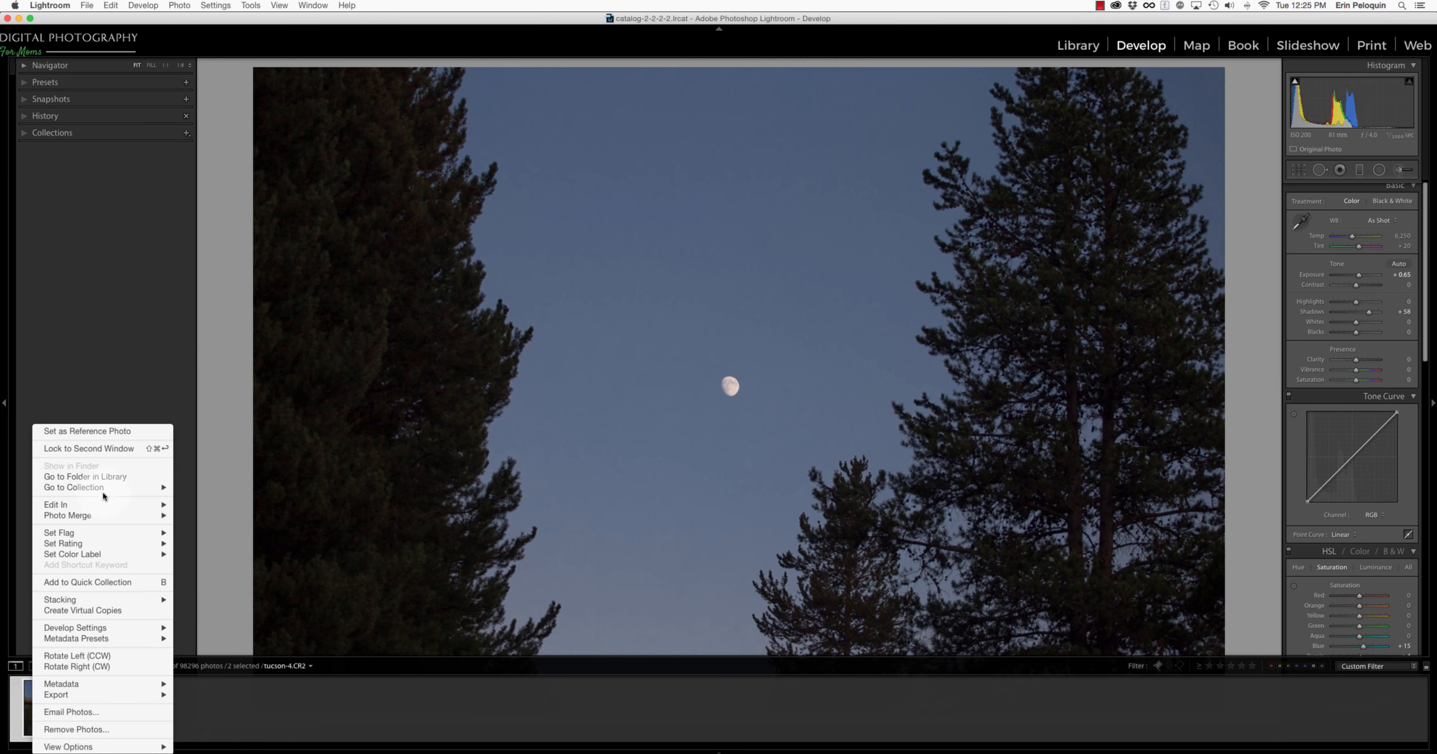
mouse_move(112, 504)
left_click(337, 506)
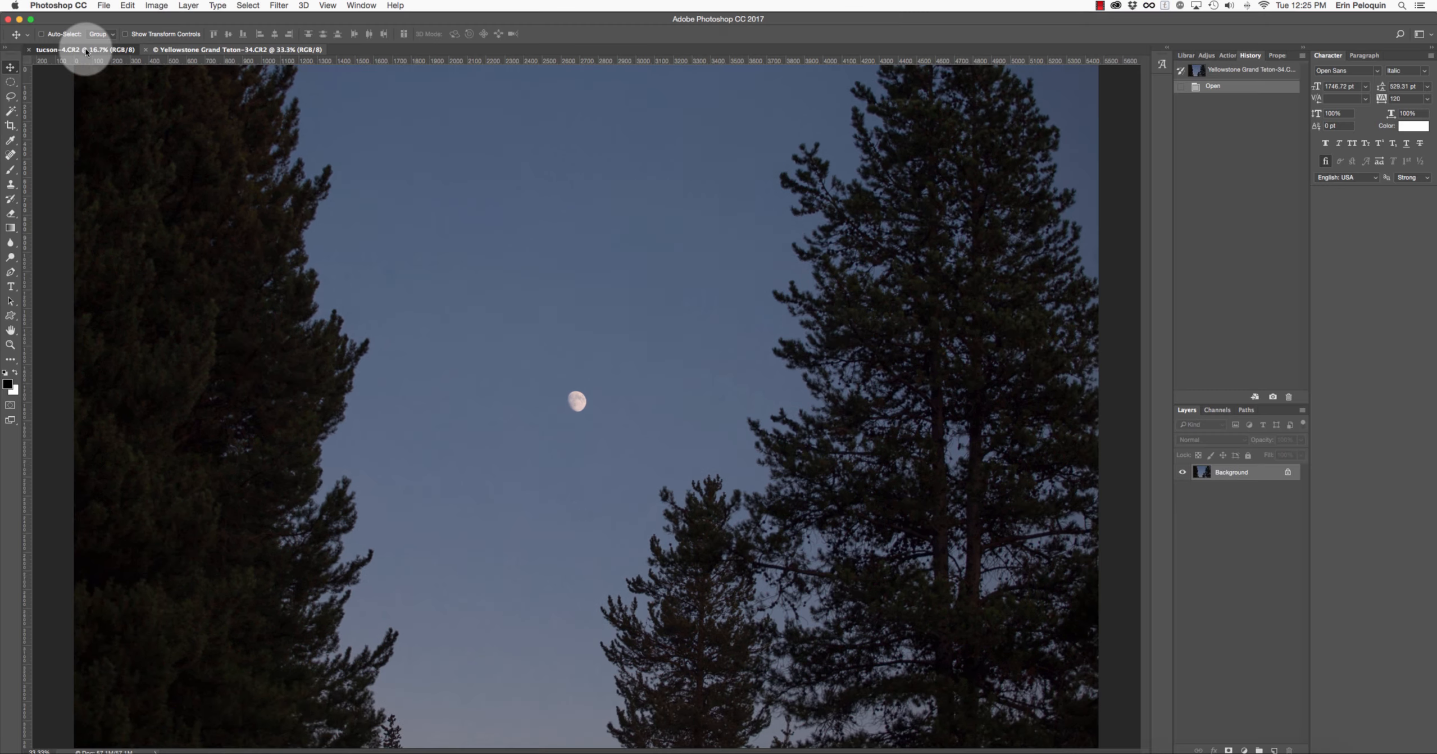
Outline the fire extinguisher beside the porch post in tucson-4.CR2 with the Patch tool, and save the document before dropping the selection.
left_click(88, 50)
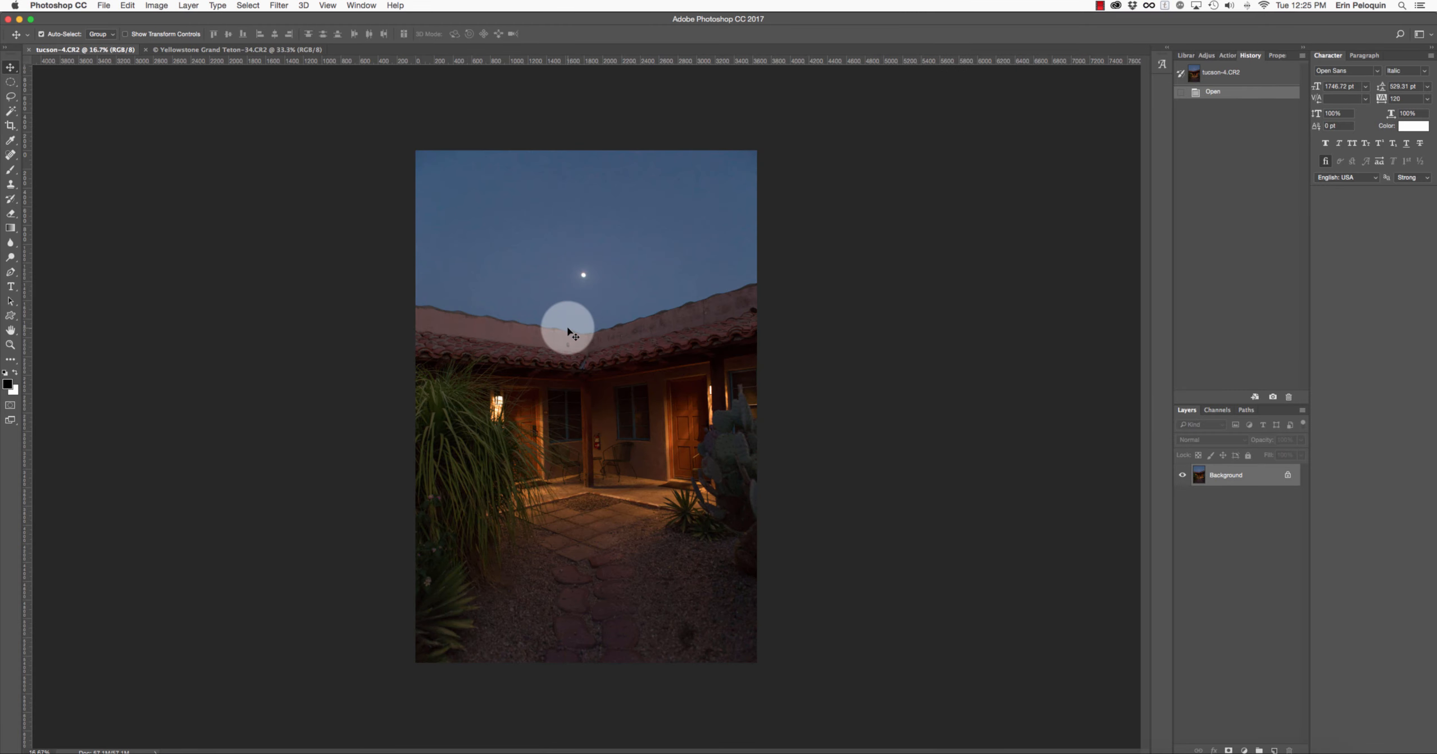
key("super+plus")
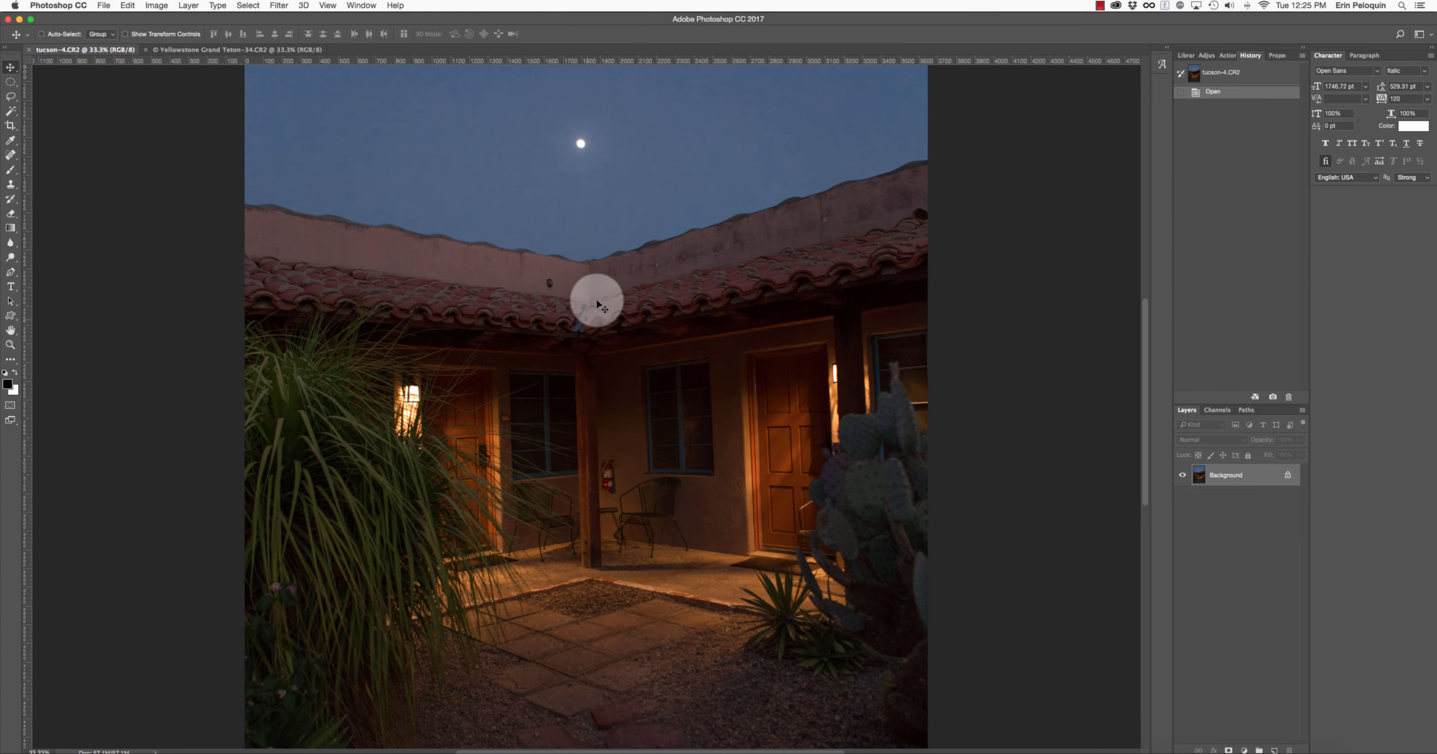
left_click_drag(569, 230, 571, 318)
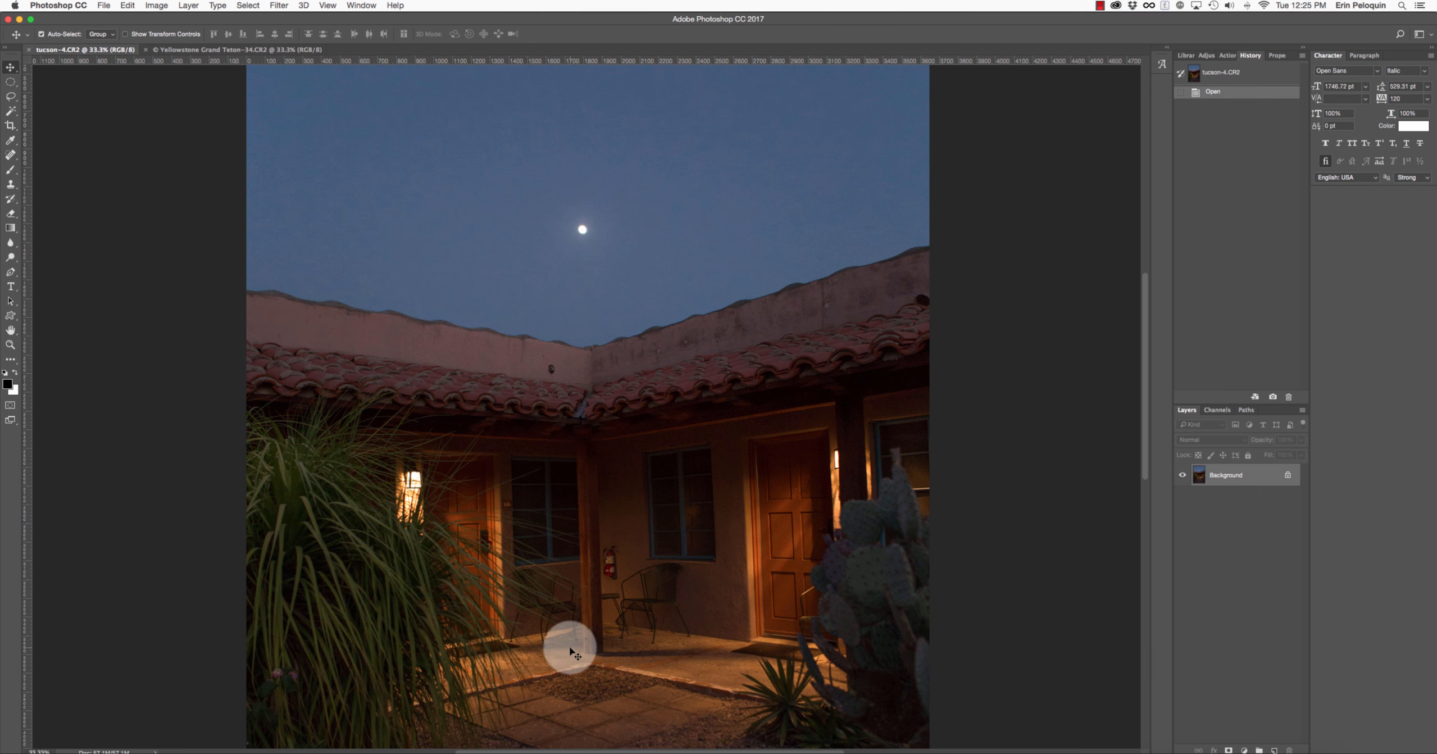
key("super+equal")
key("super+equal")
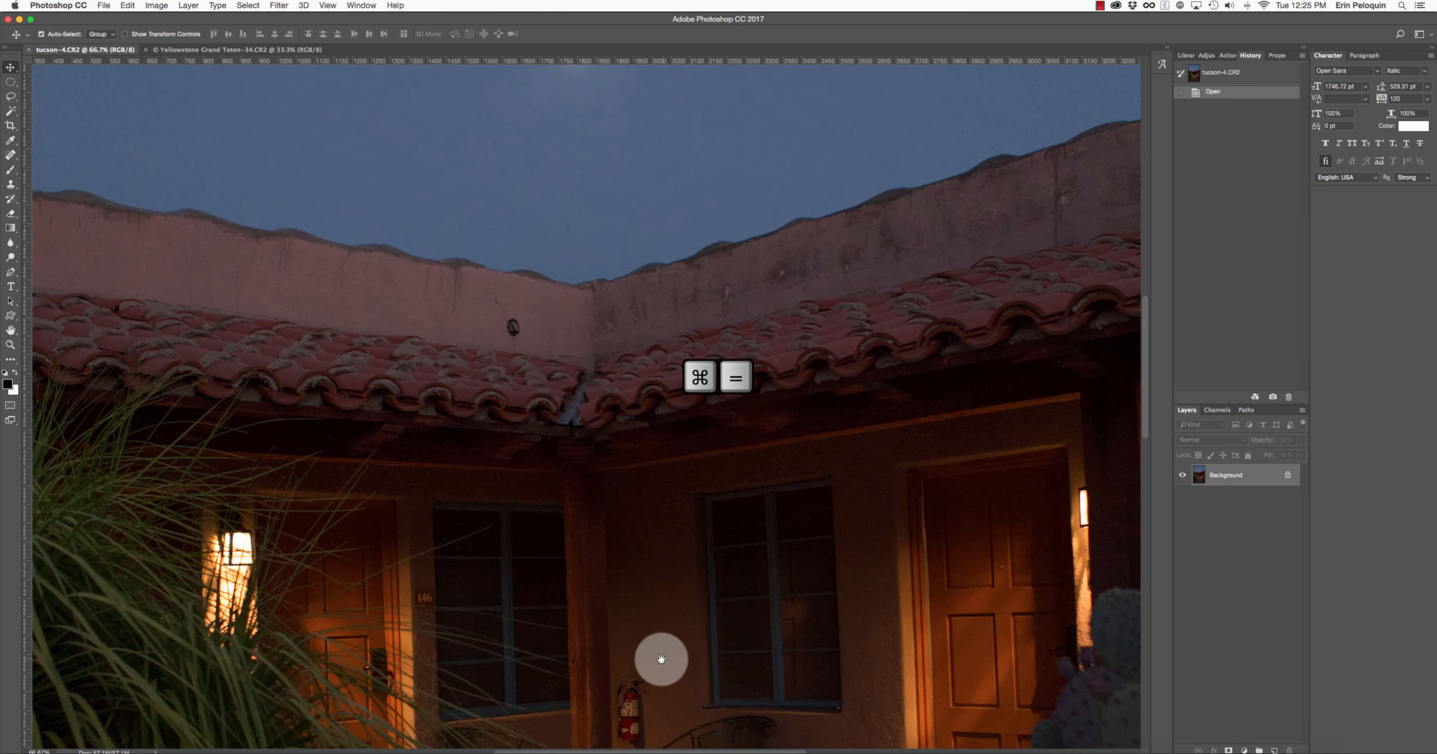
left_click_drag(664, 545, 661, 462)
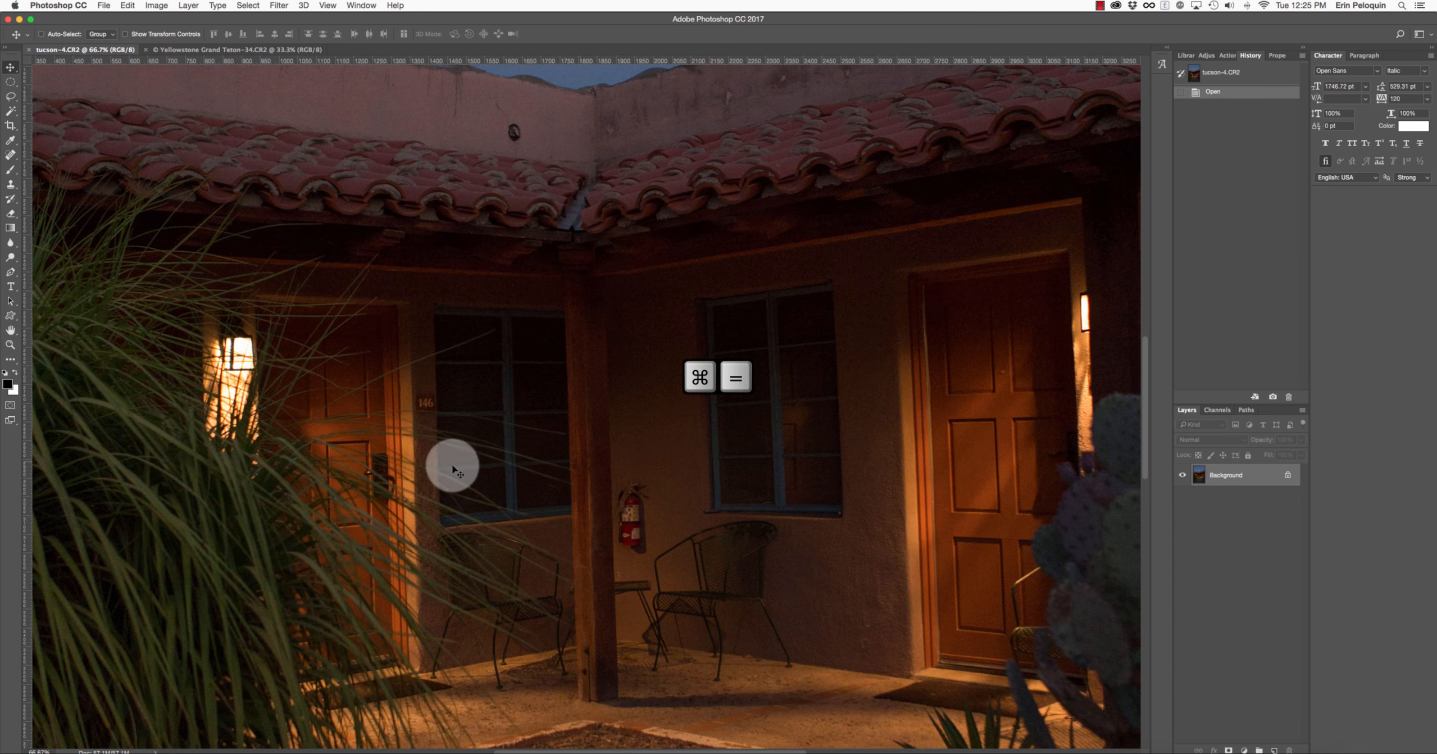
left_click(9, 156)
left_click(8, 160)
left_click(57, 178)
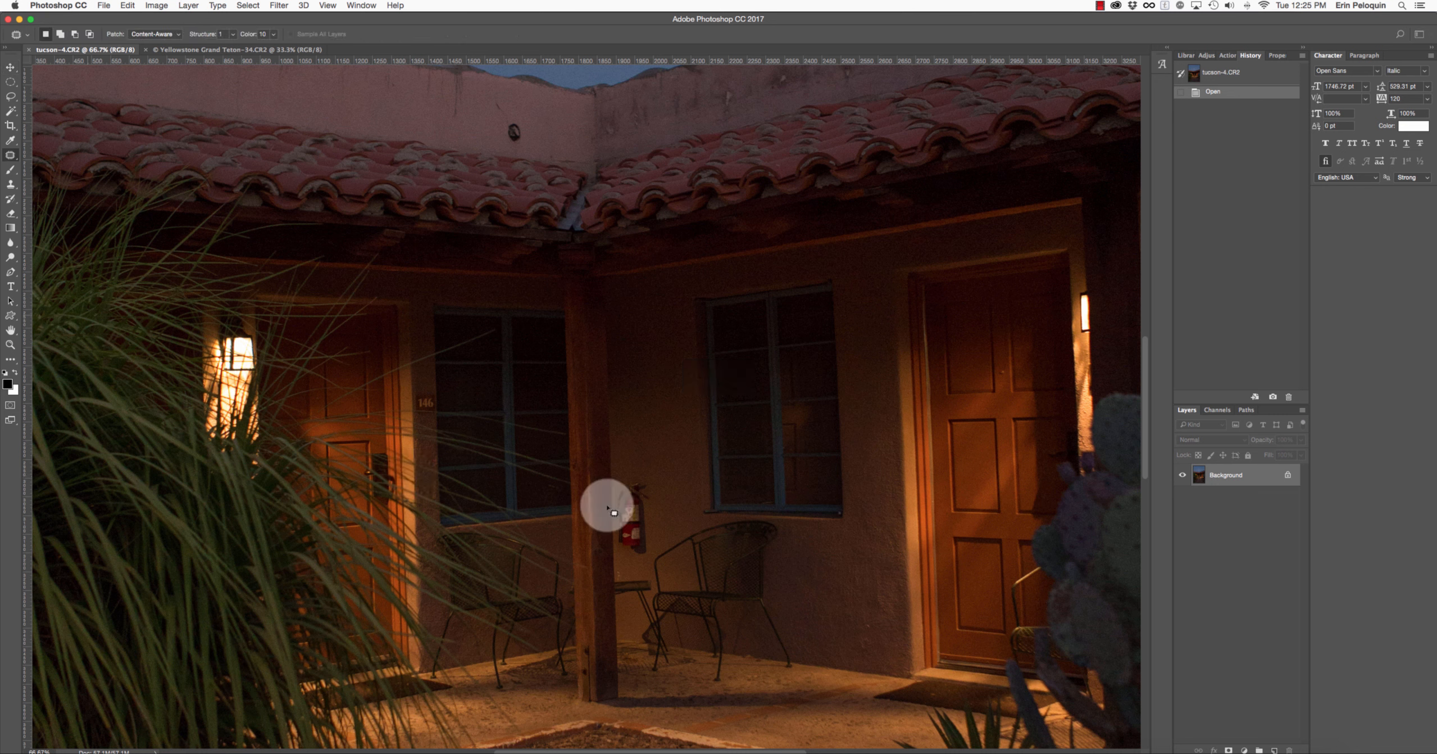
mouse_move(620, 473)
left_mouse_down()
mouse_move(613, 538)
mouse_move(642, 549)
left_mouse_up()
key("super+s")
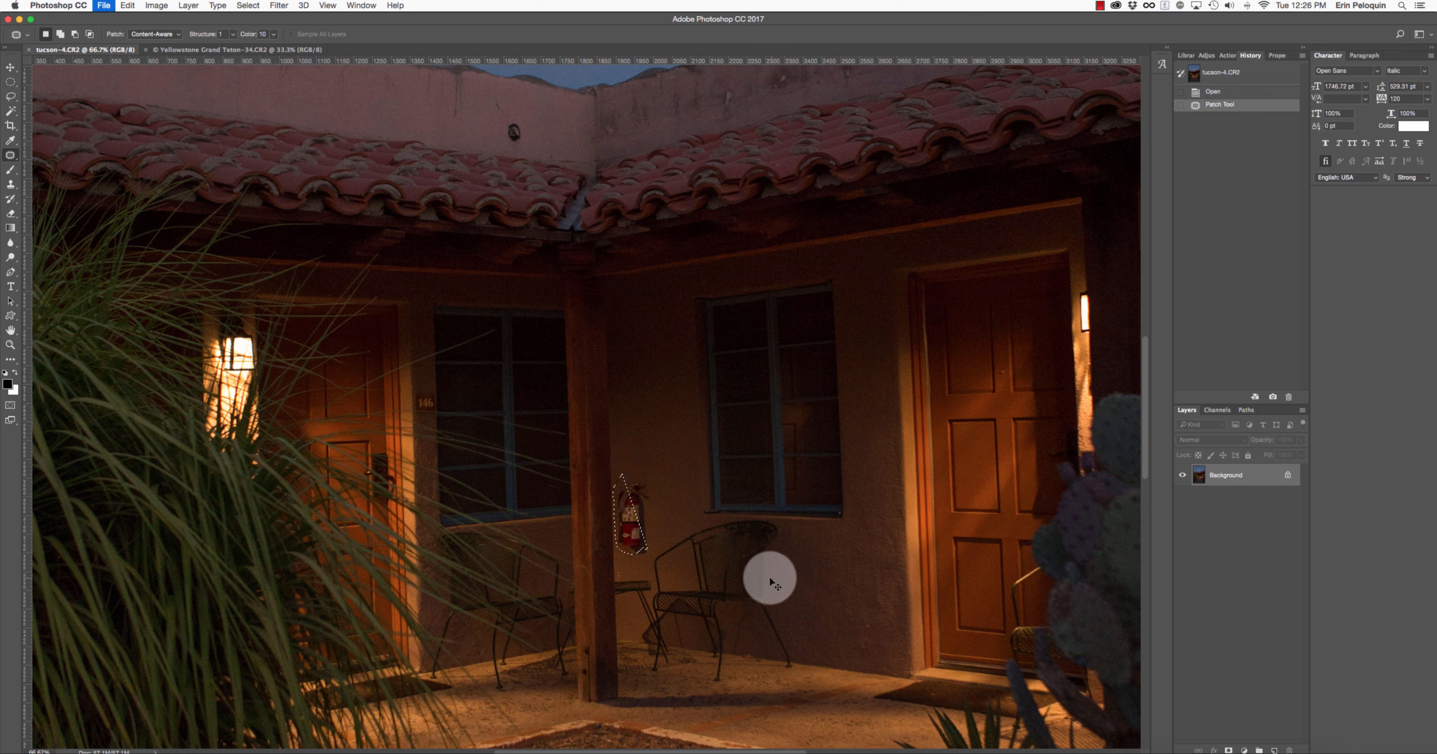
key("super+z")
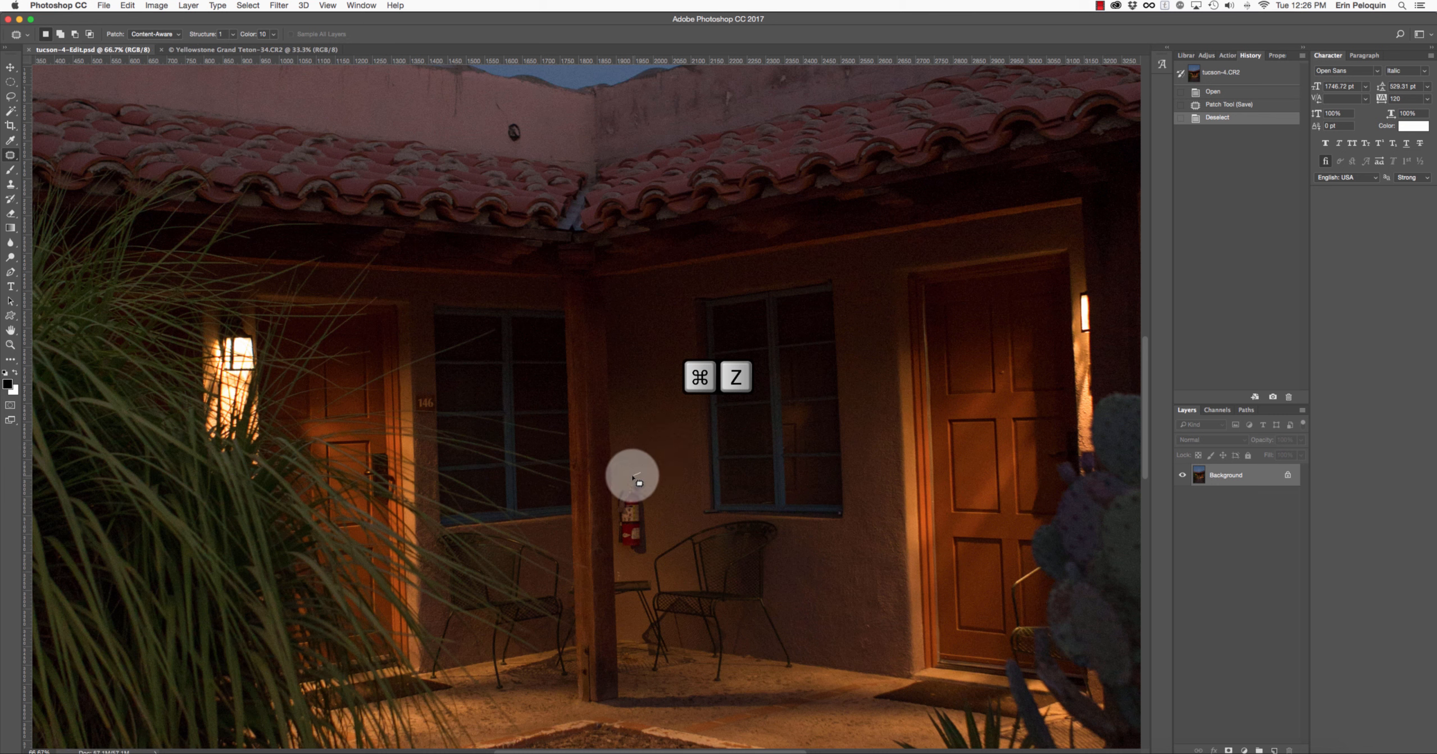
Replace the fire extinguisher with clean wall from just above it using the Patch tool, and clear the selection.
mouse_move(621, 484)
left_mouse_down()
mouse_move(621, 554)
mouse_move(640, 565)
mouse_move(658, 487)
mouse_move(637, 473)
mouse_move(636, 517)
mouse_move(640, 414)
left_mouse_up()
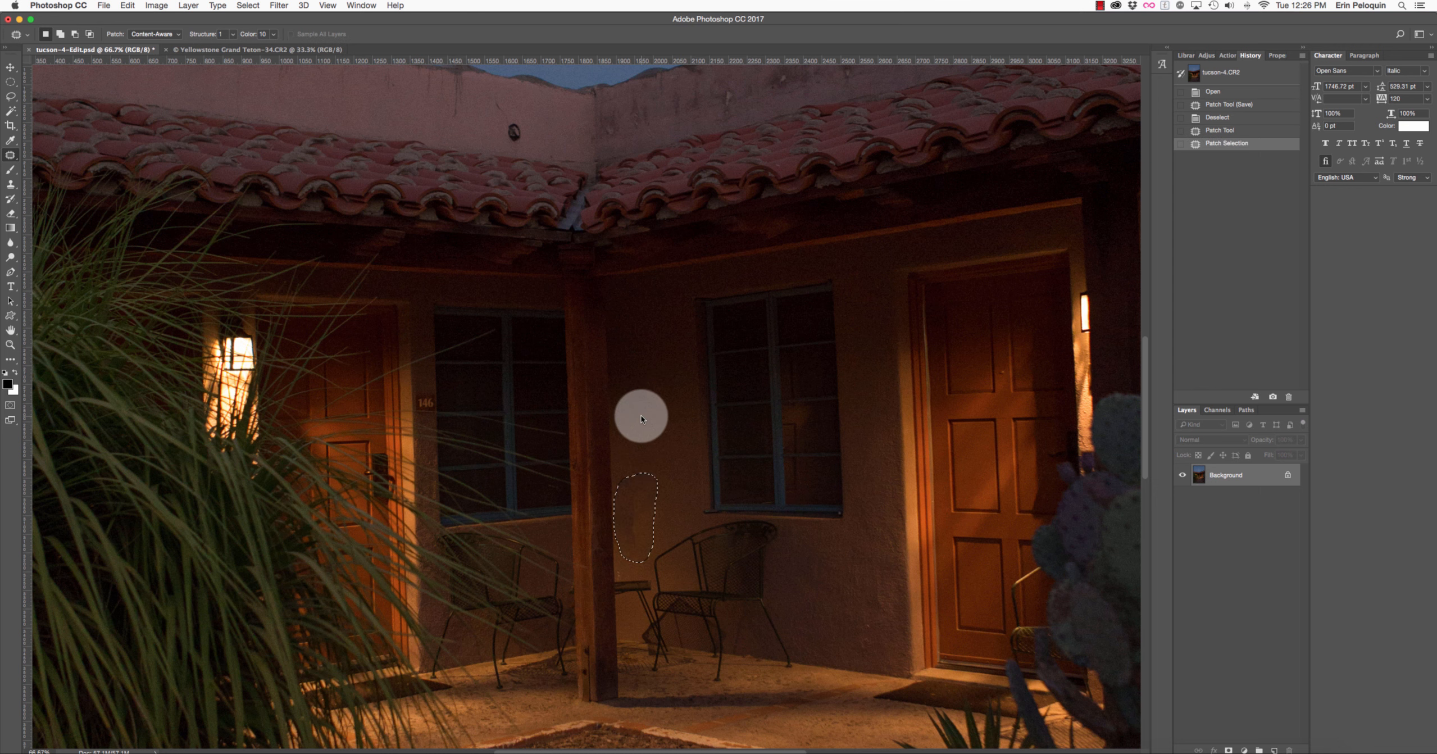
key("super+d")
key("super+minus")
key("super+minus")
key("super+minus")
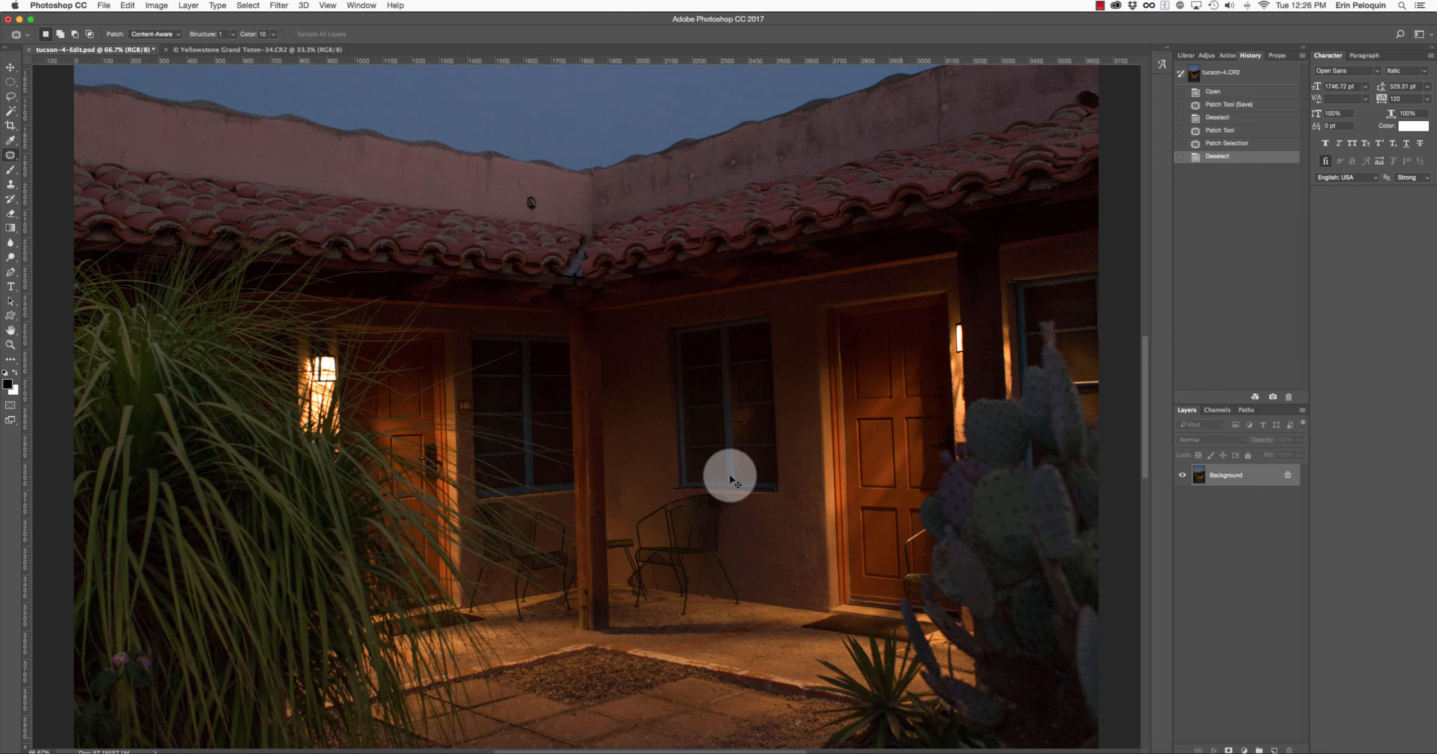
key("super+minus")
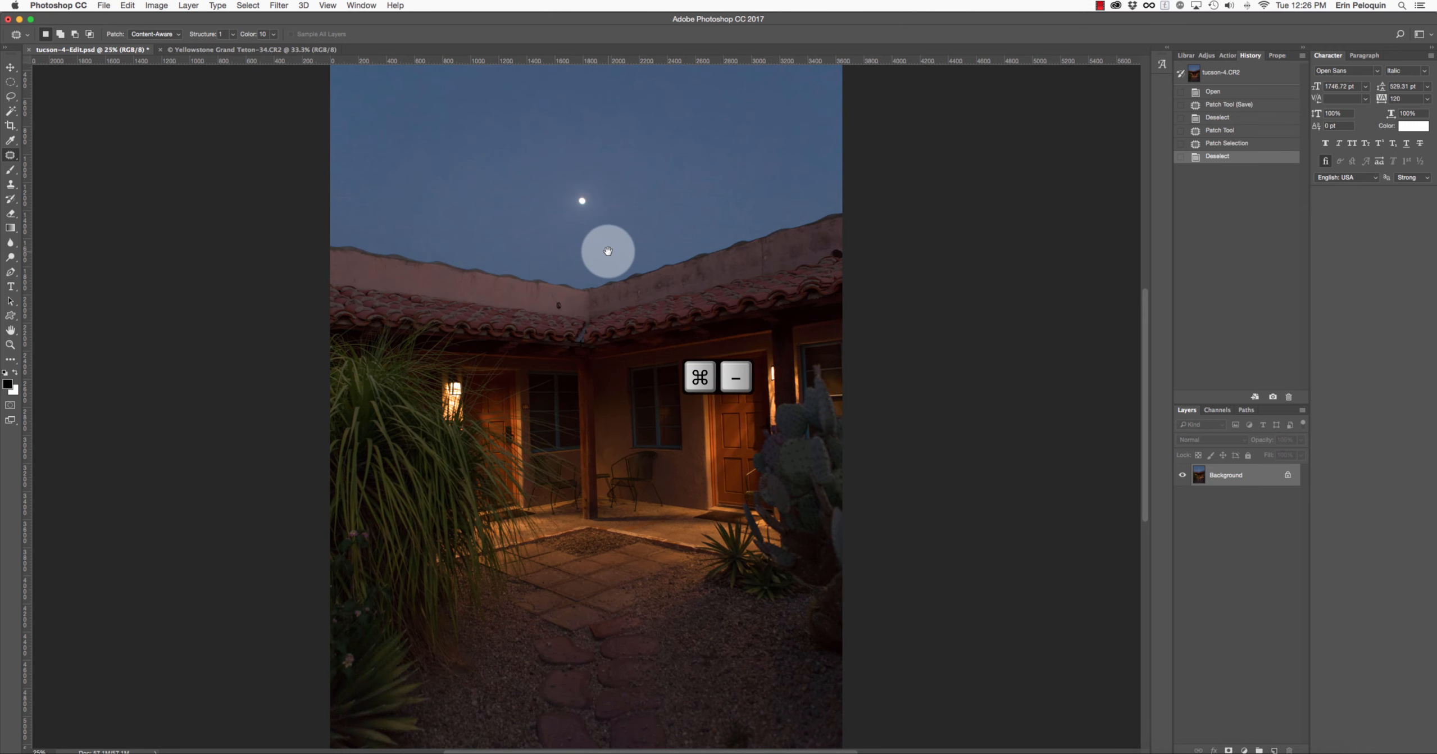
Select the moon and its surrounding glow with an Elliptical Marquee and copy it onto a new layer.
left_click_drag(607, 251, 611, 403)
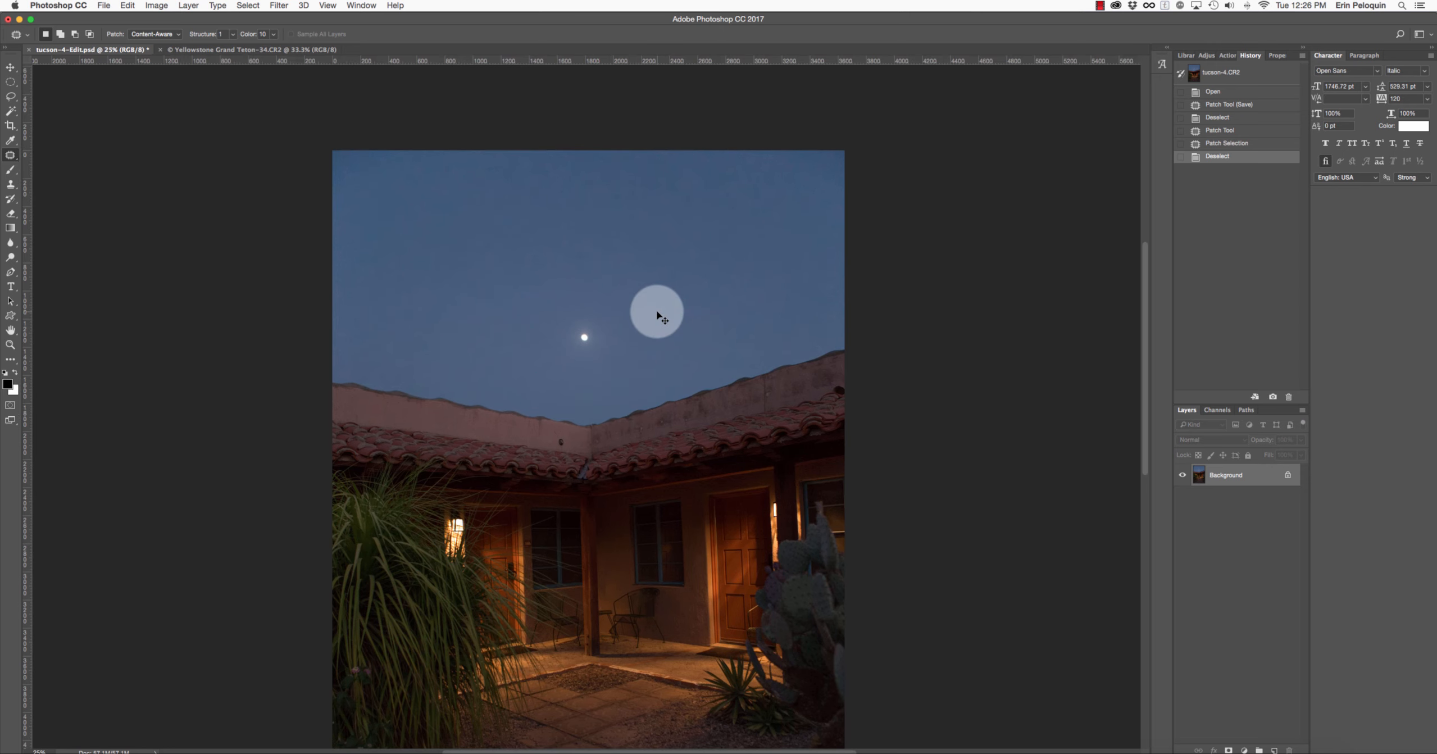
key("super+equal")
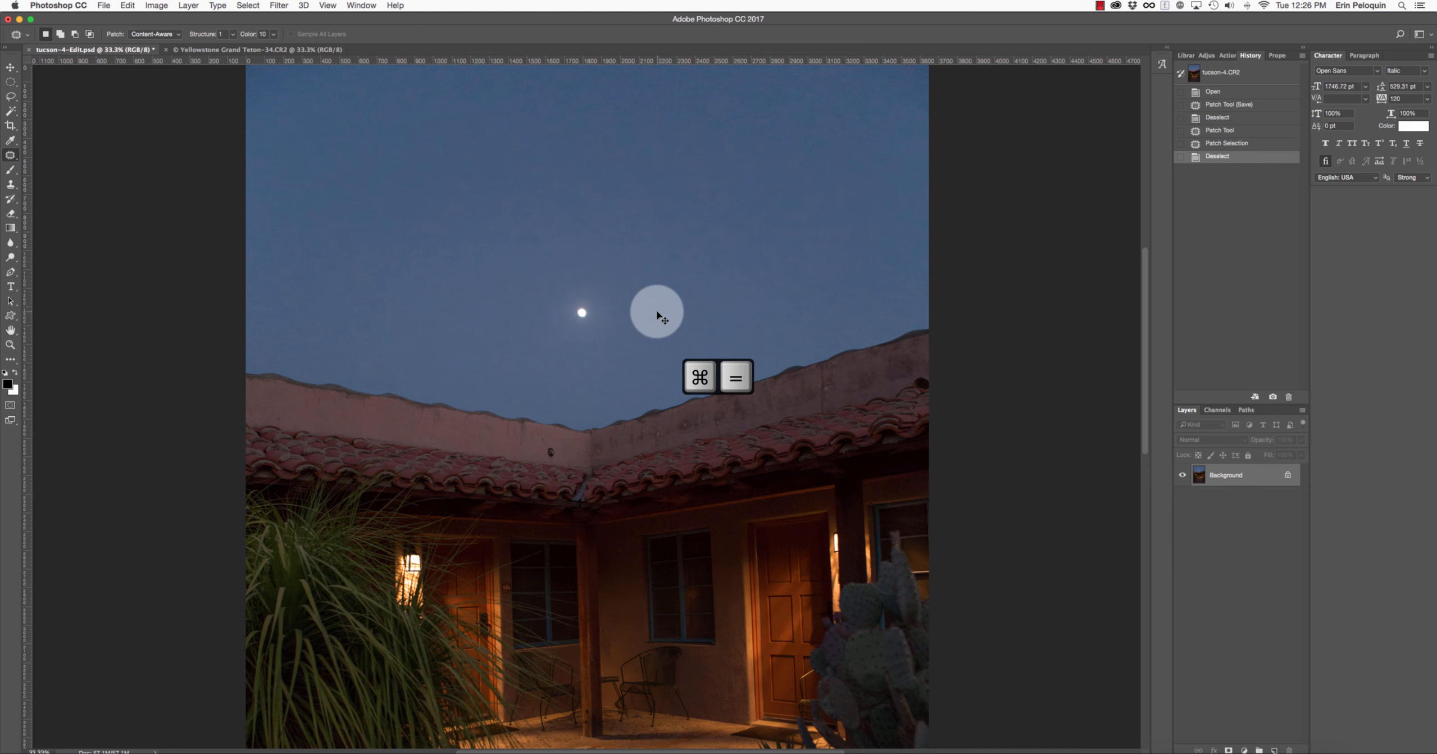
key("super+equal")
key("super+equal")
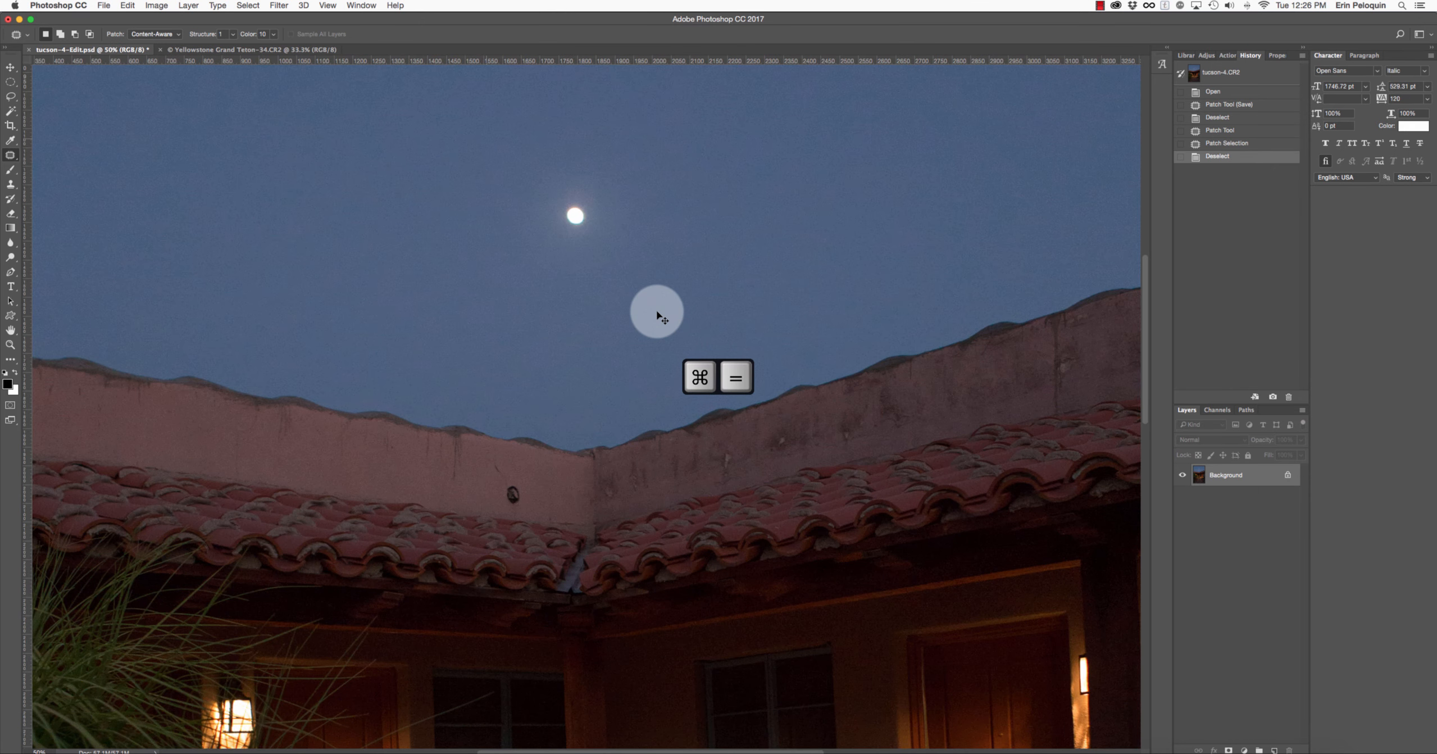
left_click(10, 82)
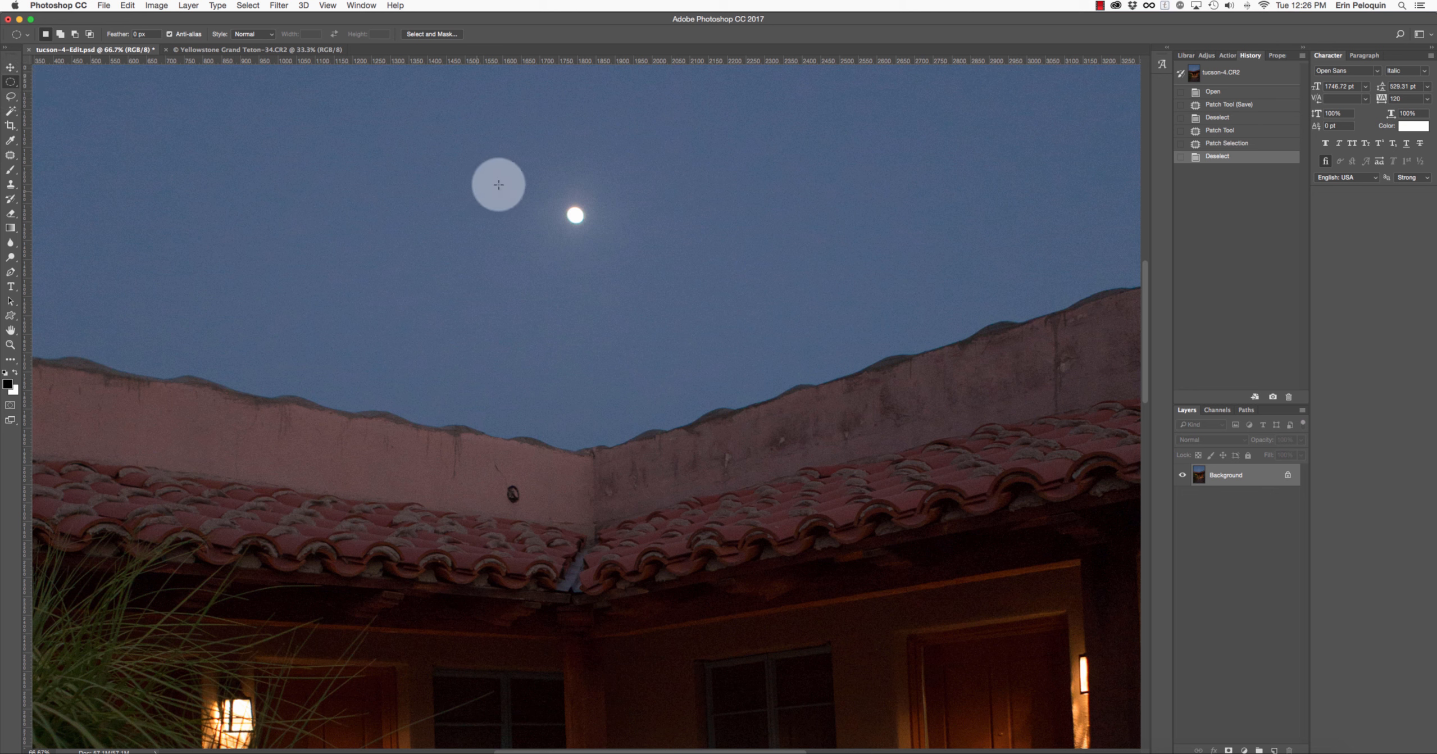
left_click_drag(528, 183, 623, 260)
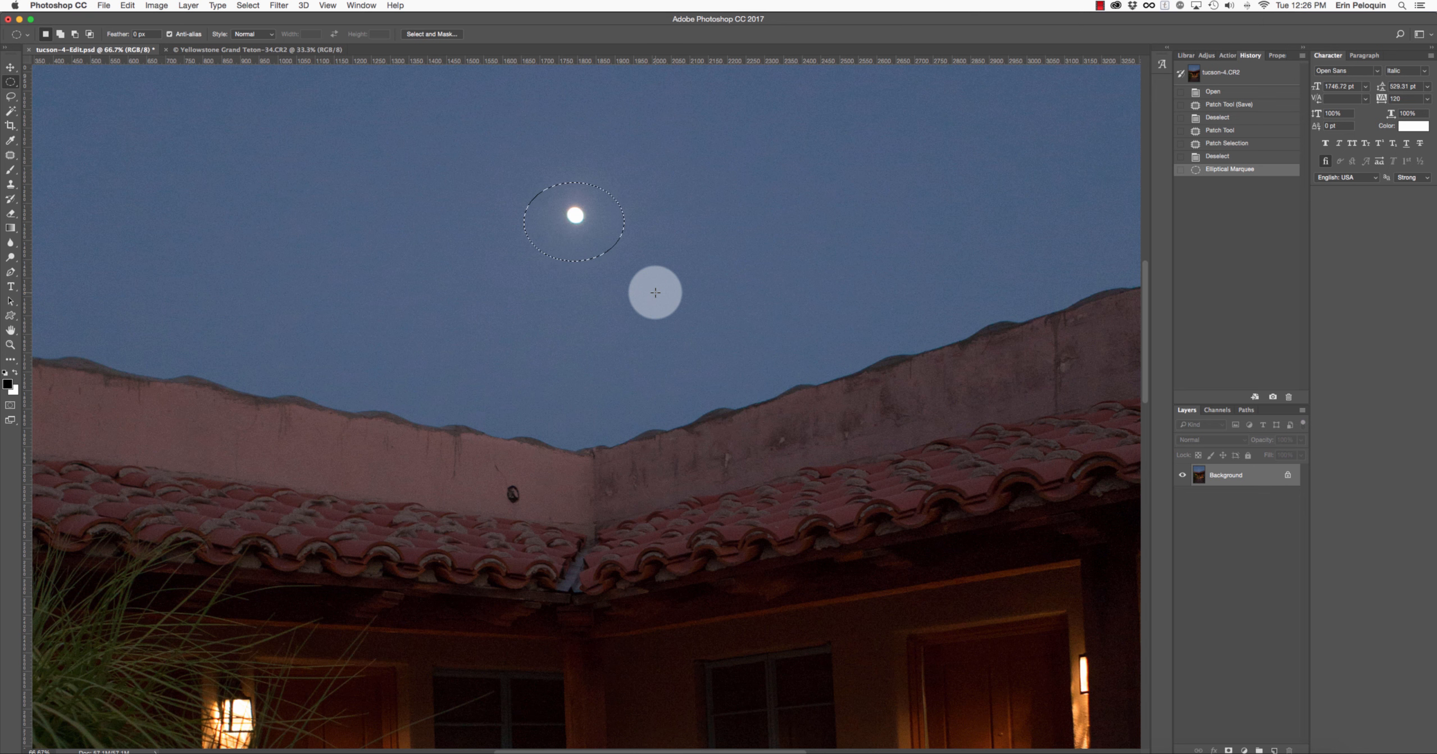
scroll(655, 293, "right", 1)
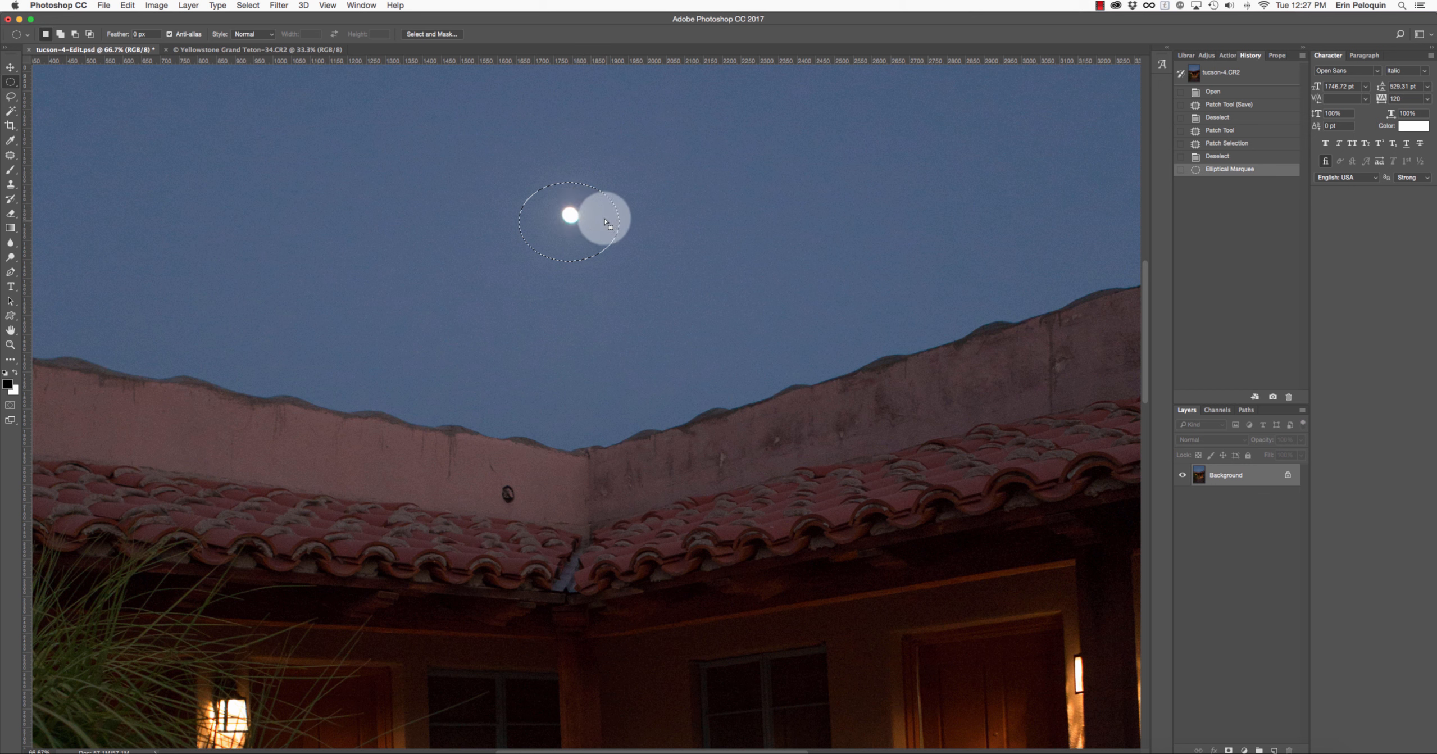
key("super+c")
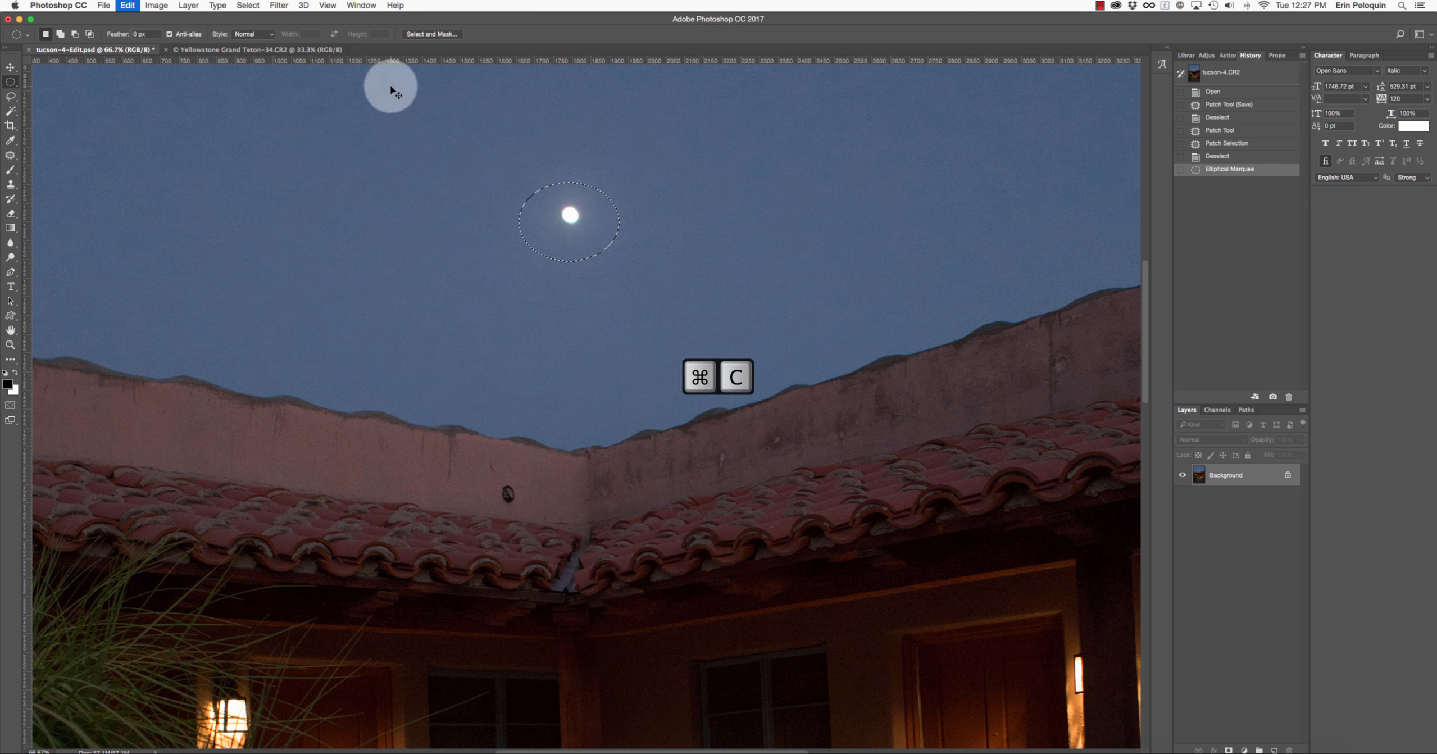
key("super+v")
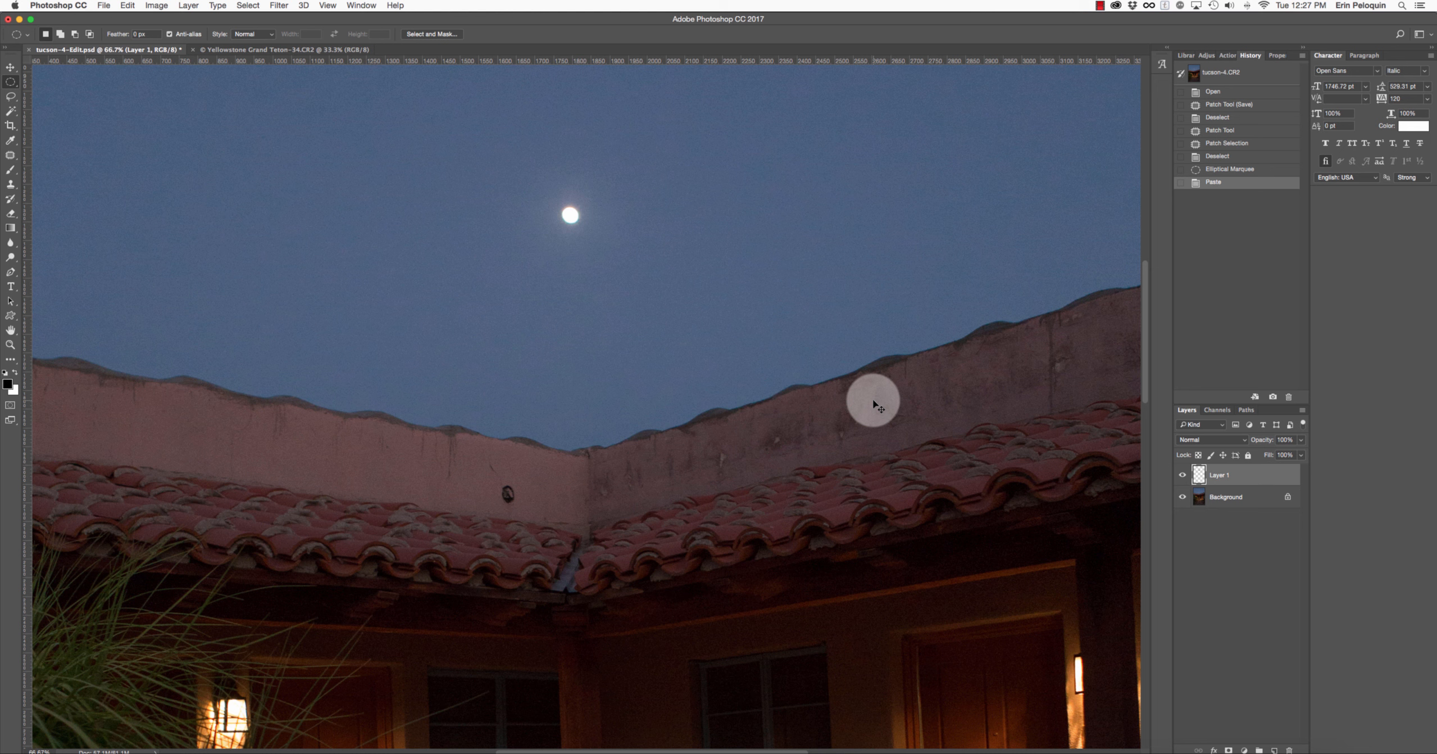
Enlarge the pasted moon to about 218% in width and height with Free Transform.
key("super+t")
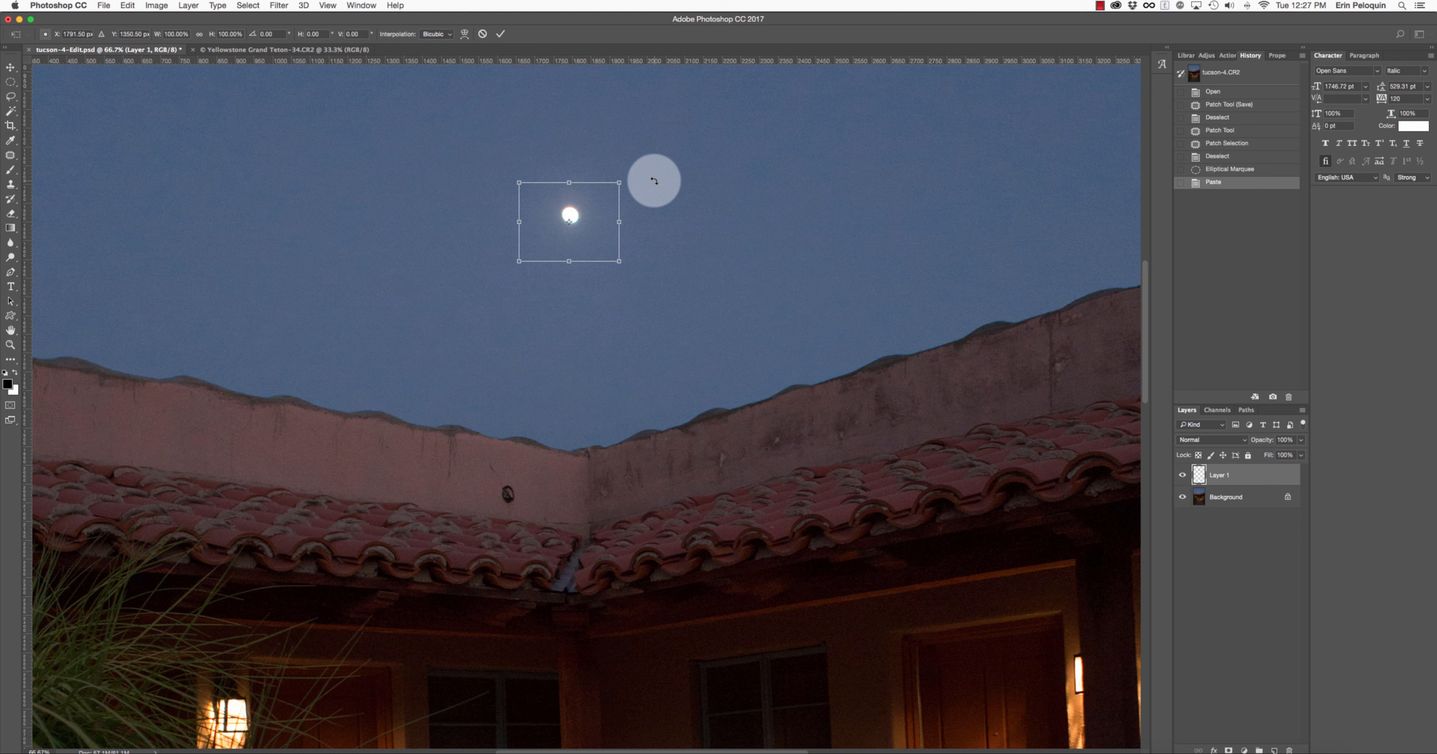
scroll(654, 181, "down", 3)
scroll(653, 181, "right", 3)
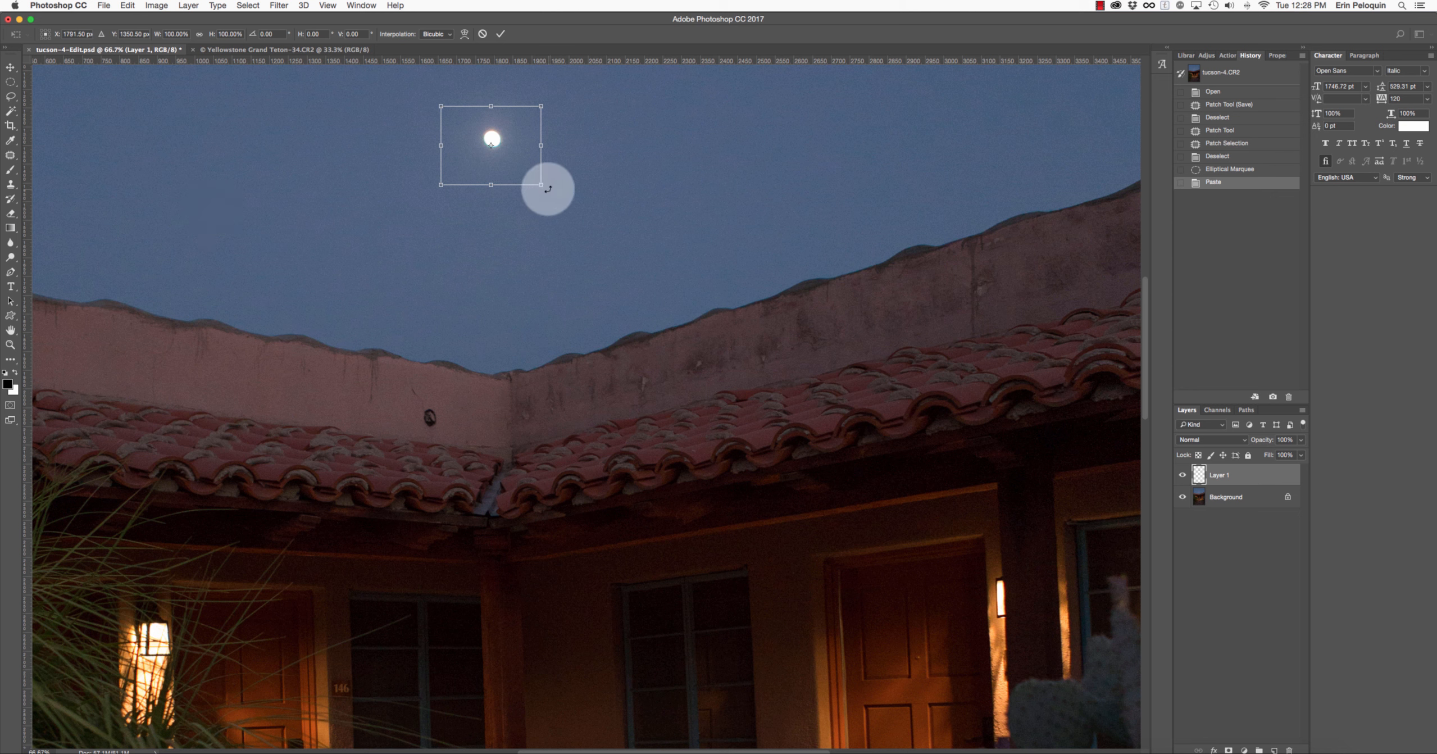
left_click_drag(540, 184, 667, 273)
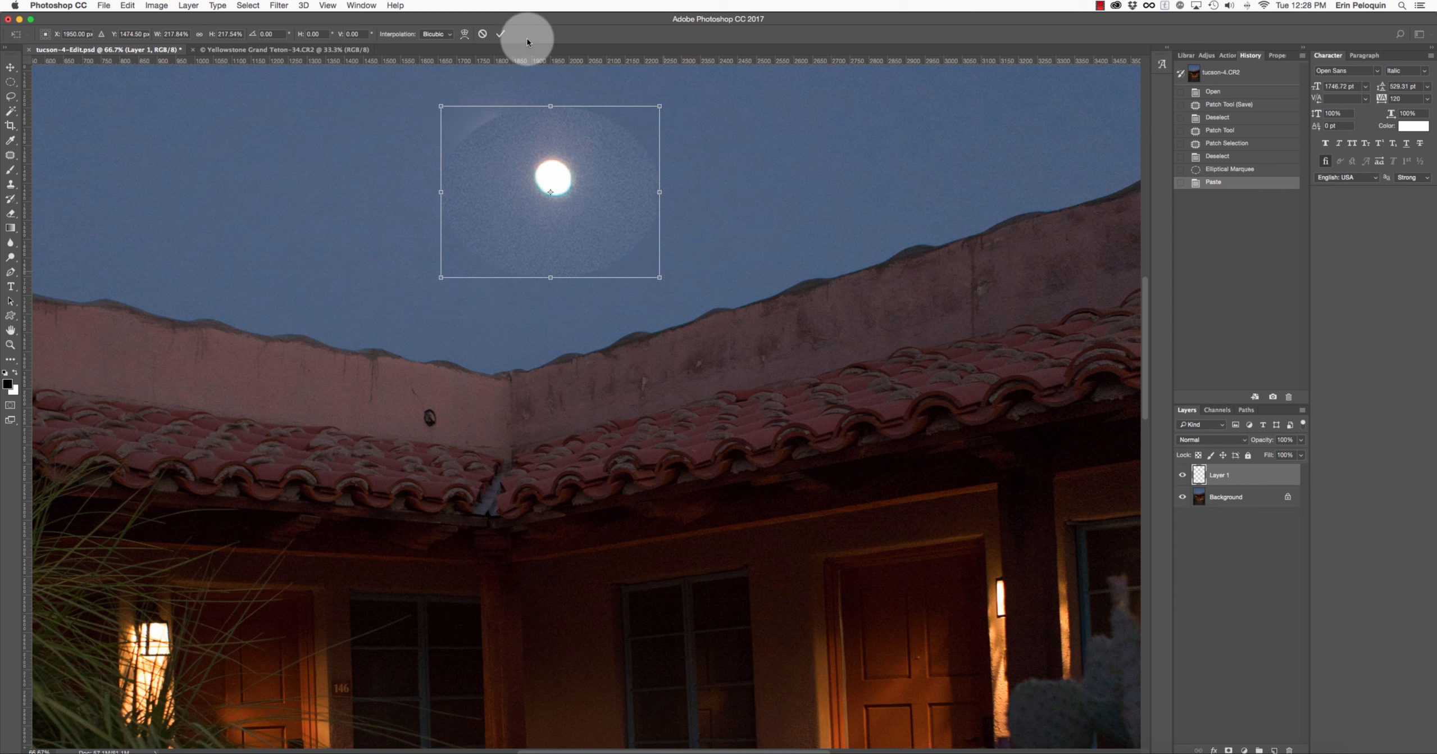
left_click(498, 35)
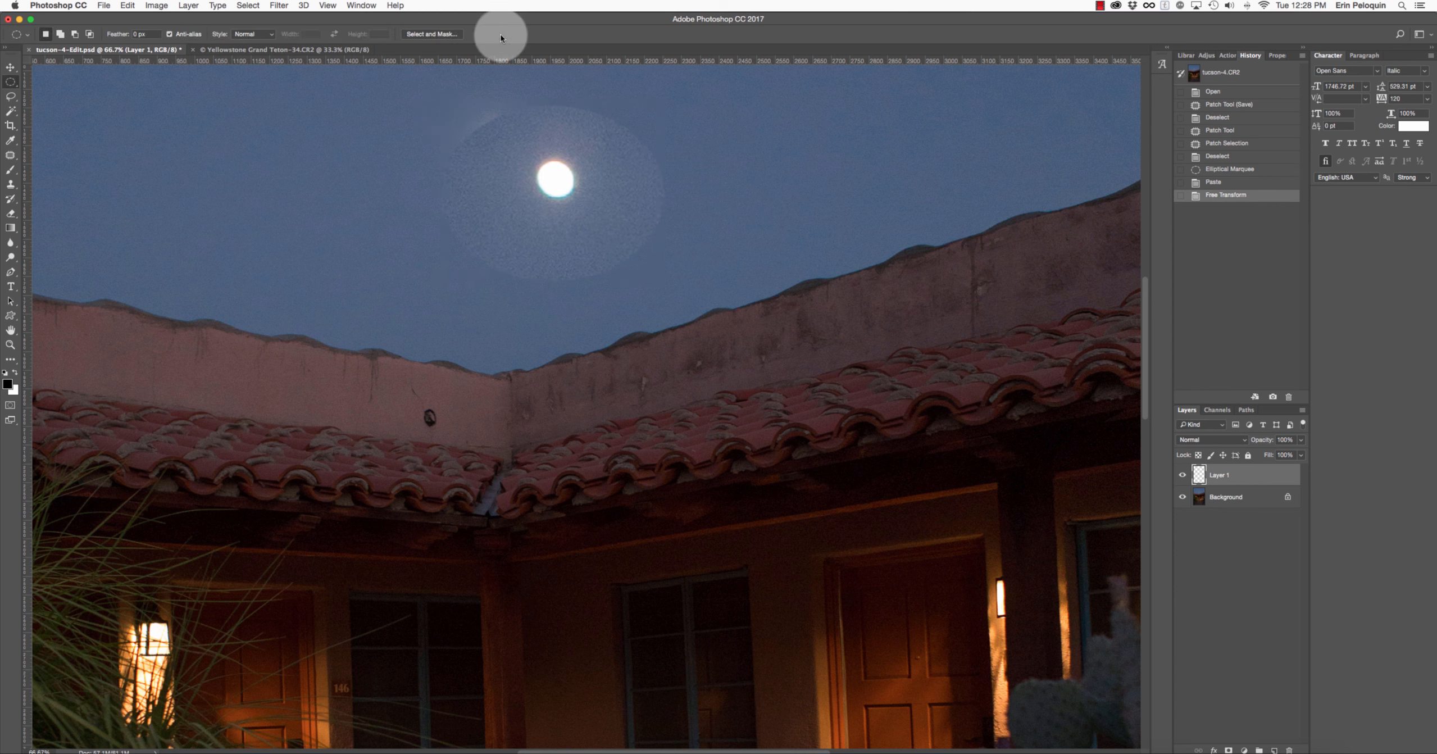
Move the enlarged moon up and to the left in the sky, over the V-shaped dip of the roofline.
key("super+minus")
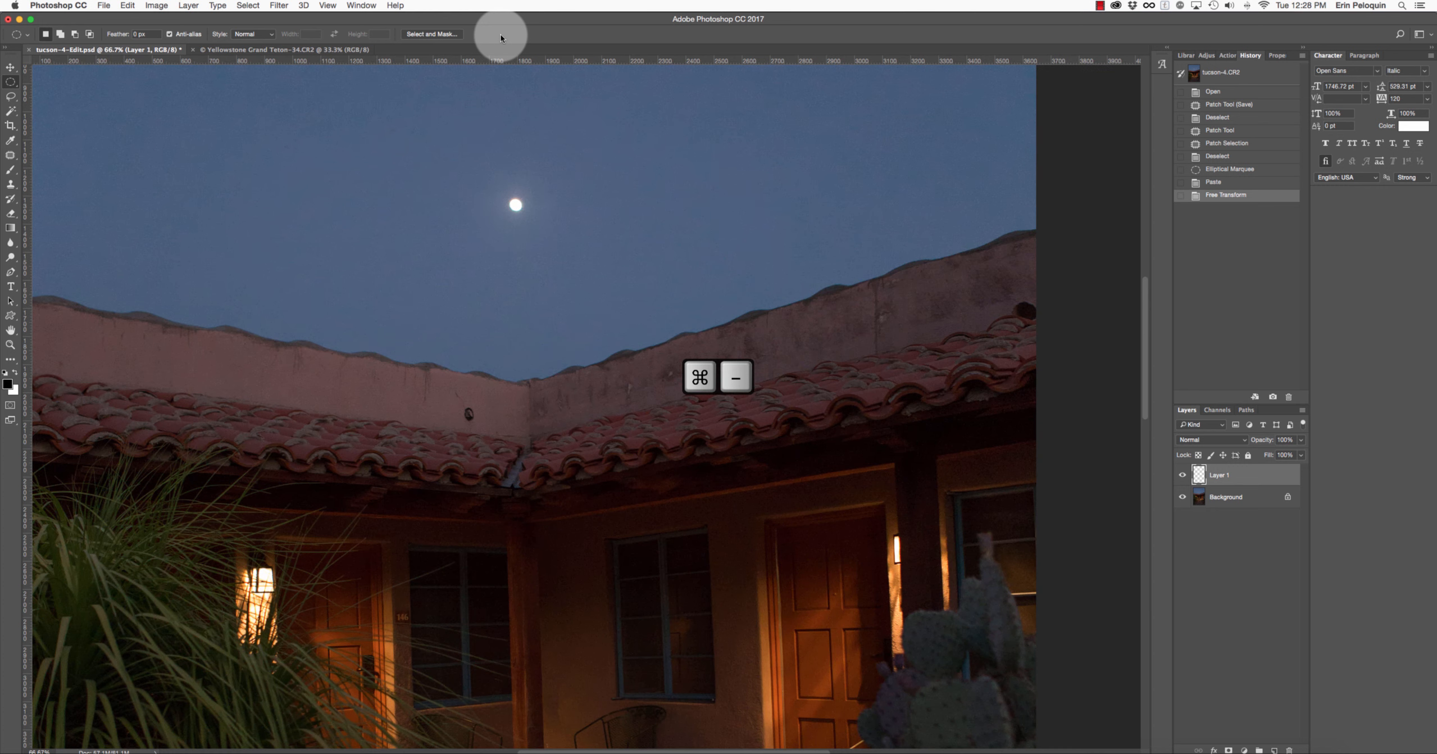
key("super+minus")
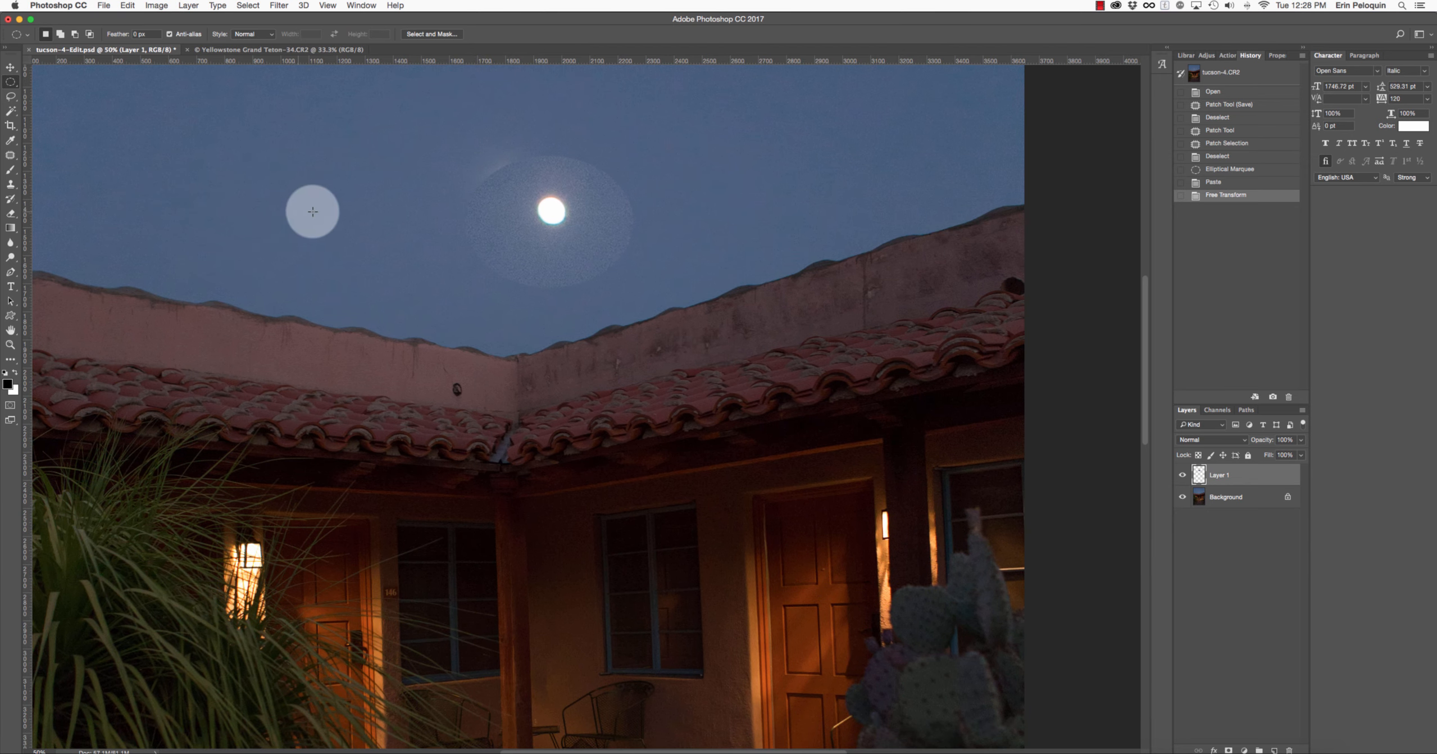
left_click(10, 68)
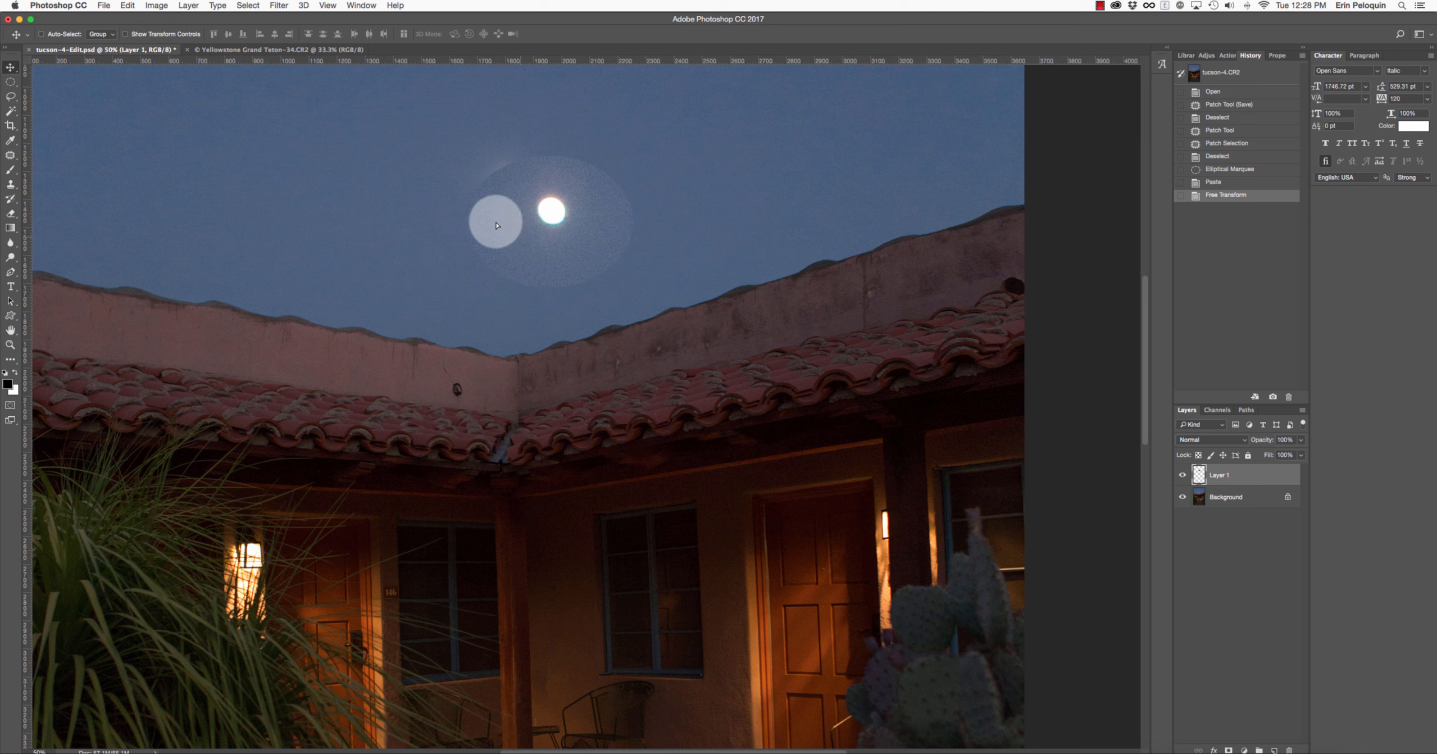
left_click_drag(551, 219, 507, 188)
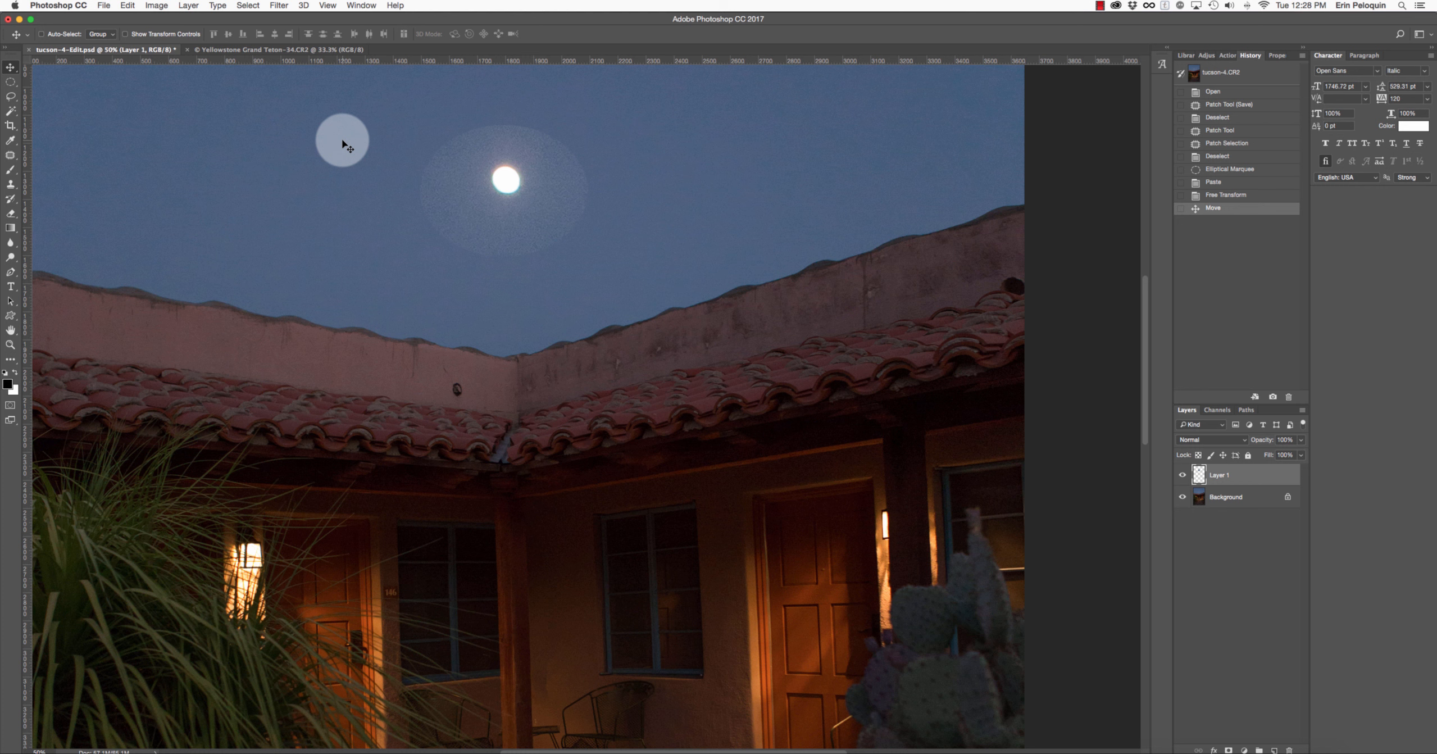
Hide the halo around the enlarged moon by setting the layer's Blend If to Blue with This Layer's dark threshold at about 183.
left_click(190, 5)
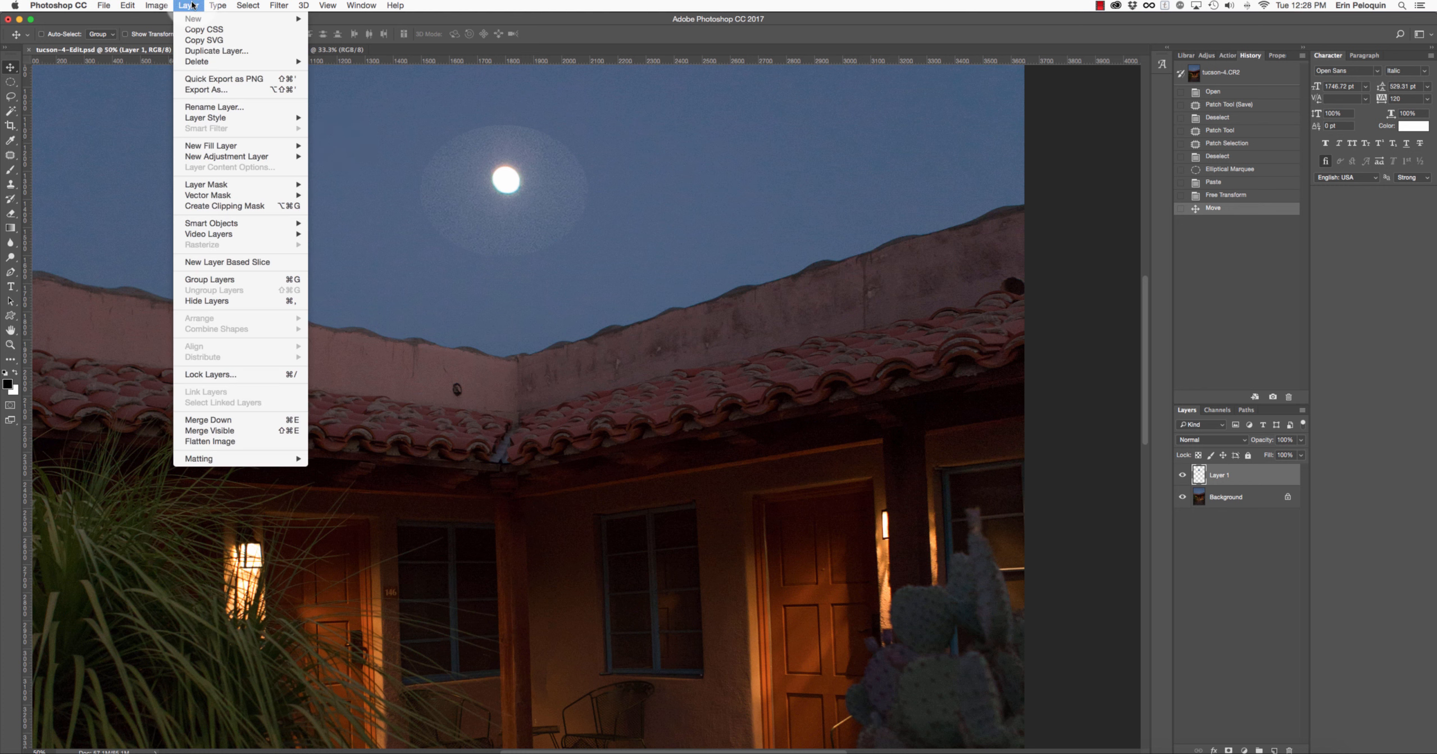
mouse_move(281, 118)
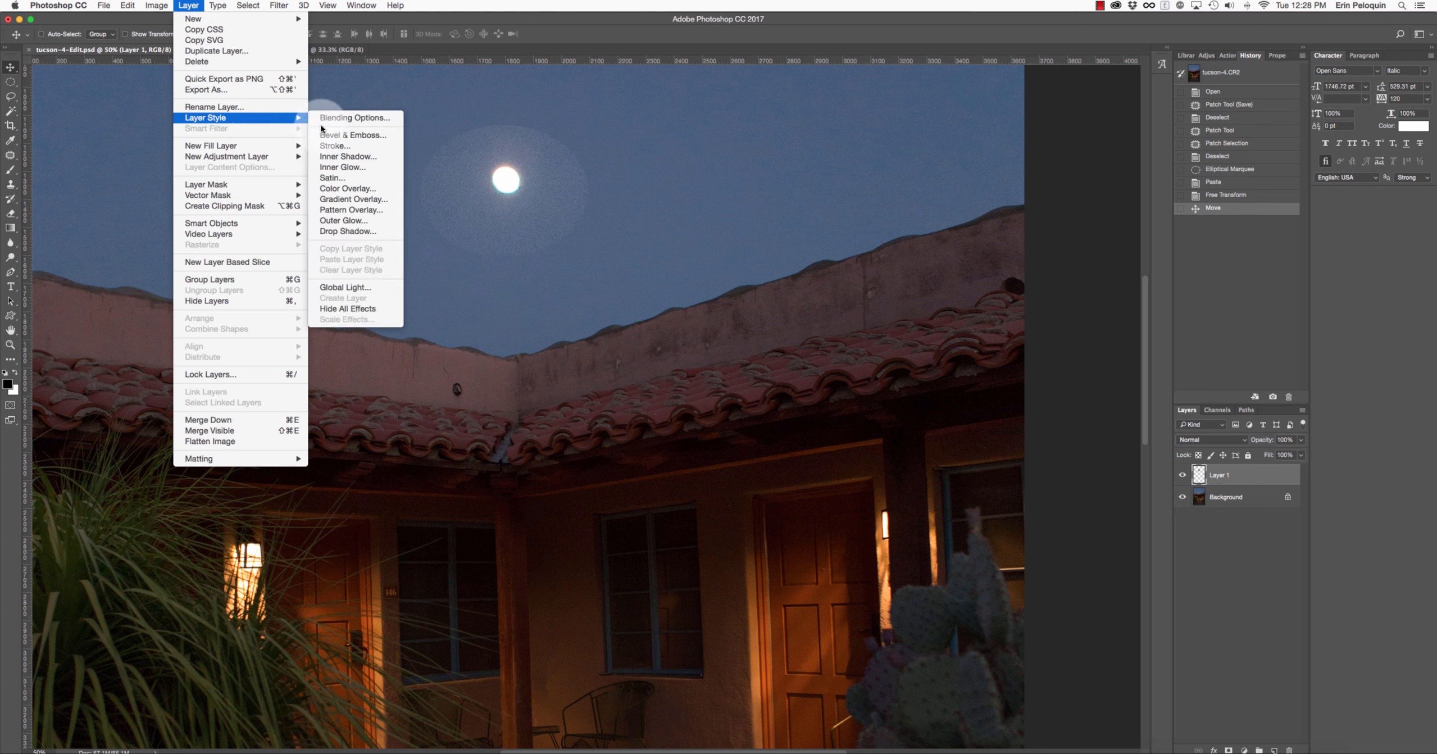
left_click(338, 119)
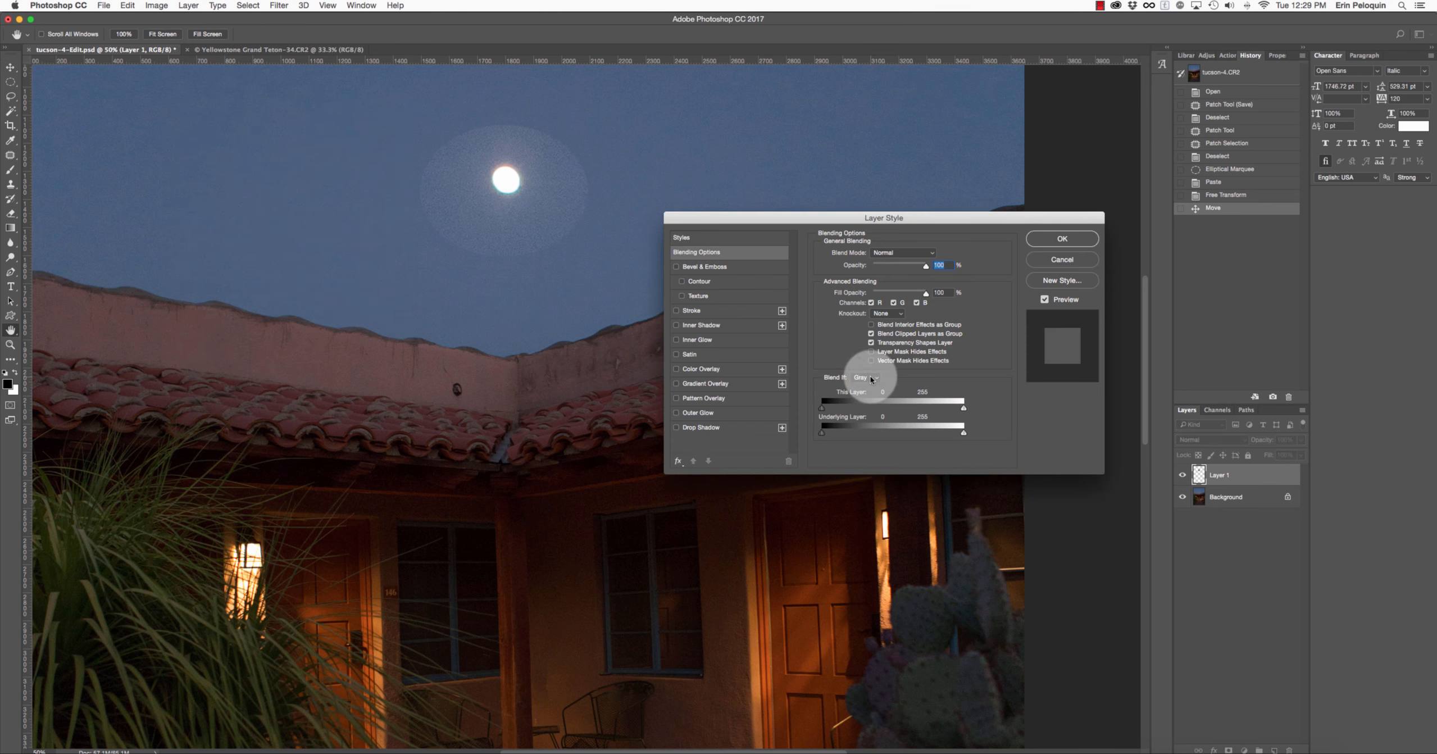
left_click(870, 378)
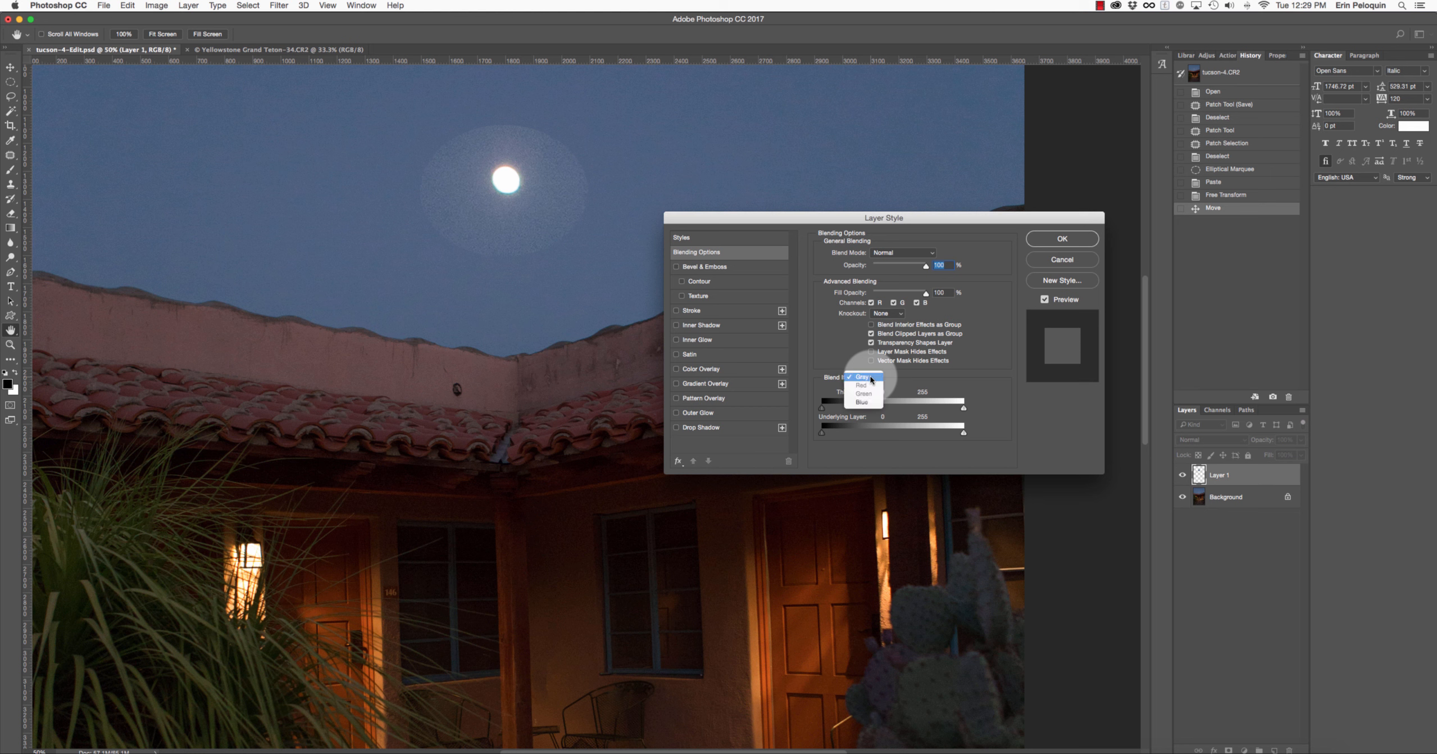
left_click(872, 406)
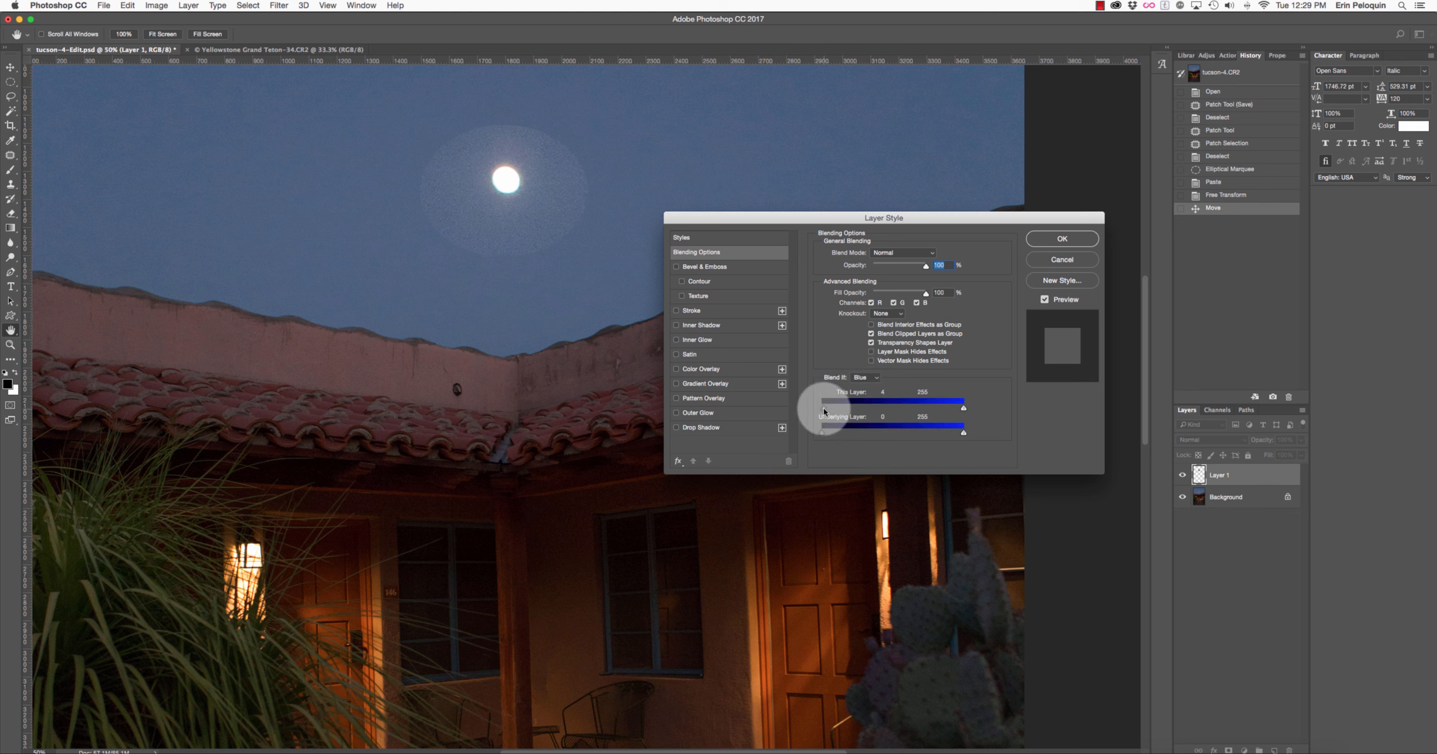
left_click_drag(823, 408, 923, 413)
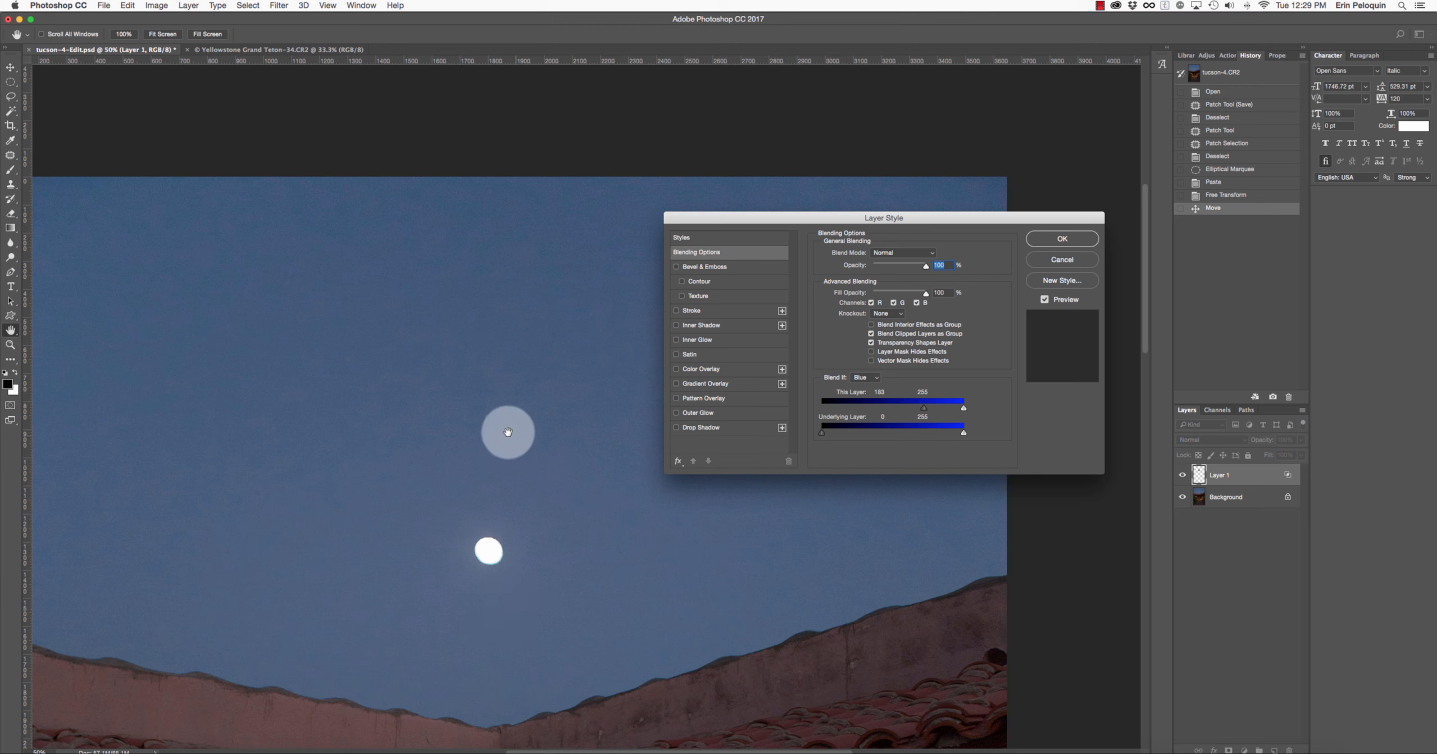
left_click(1066, 238)
Compare the whole courtyard photo with the enlarged moon layer hidden and shown.
key("super+0")
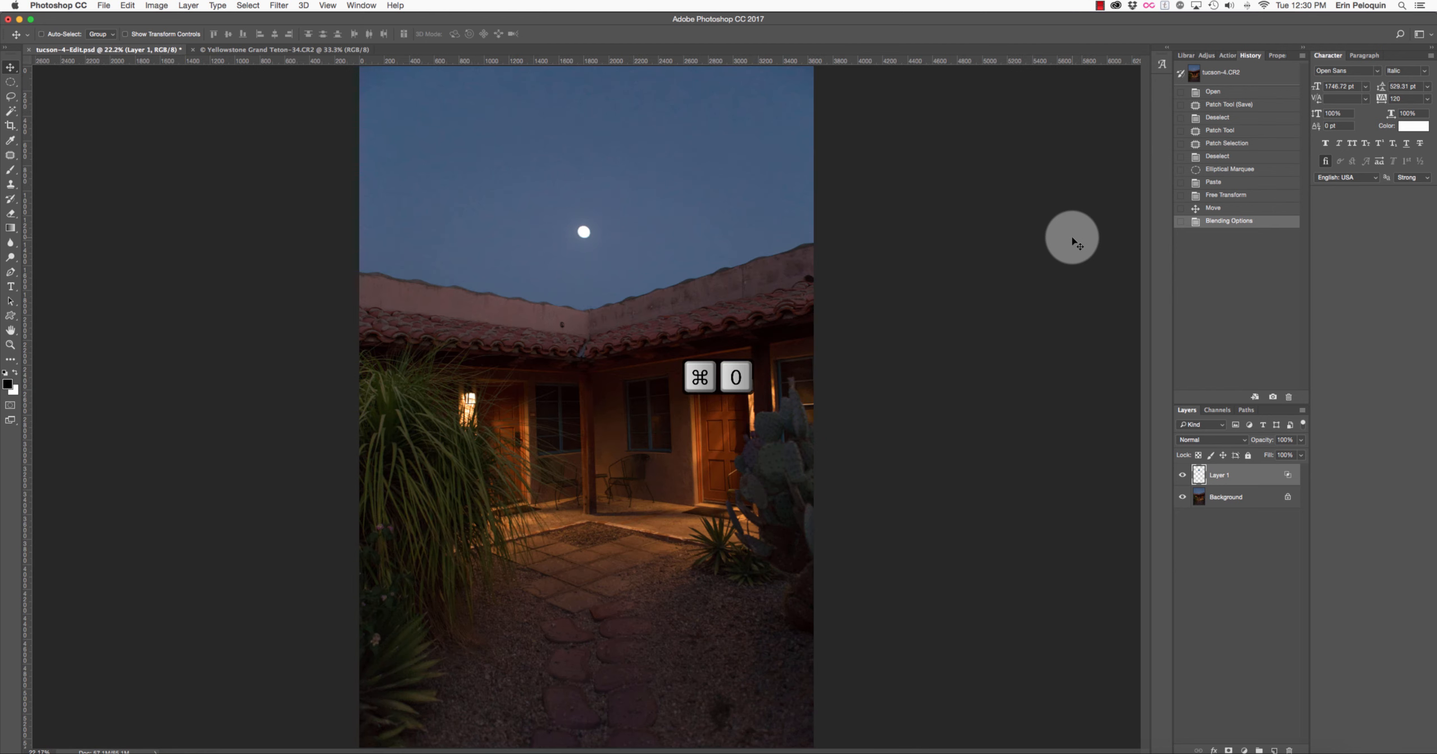
left_click(1183, 475)
left_click(1183, 475)
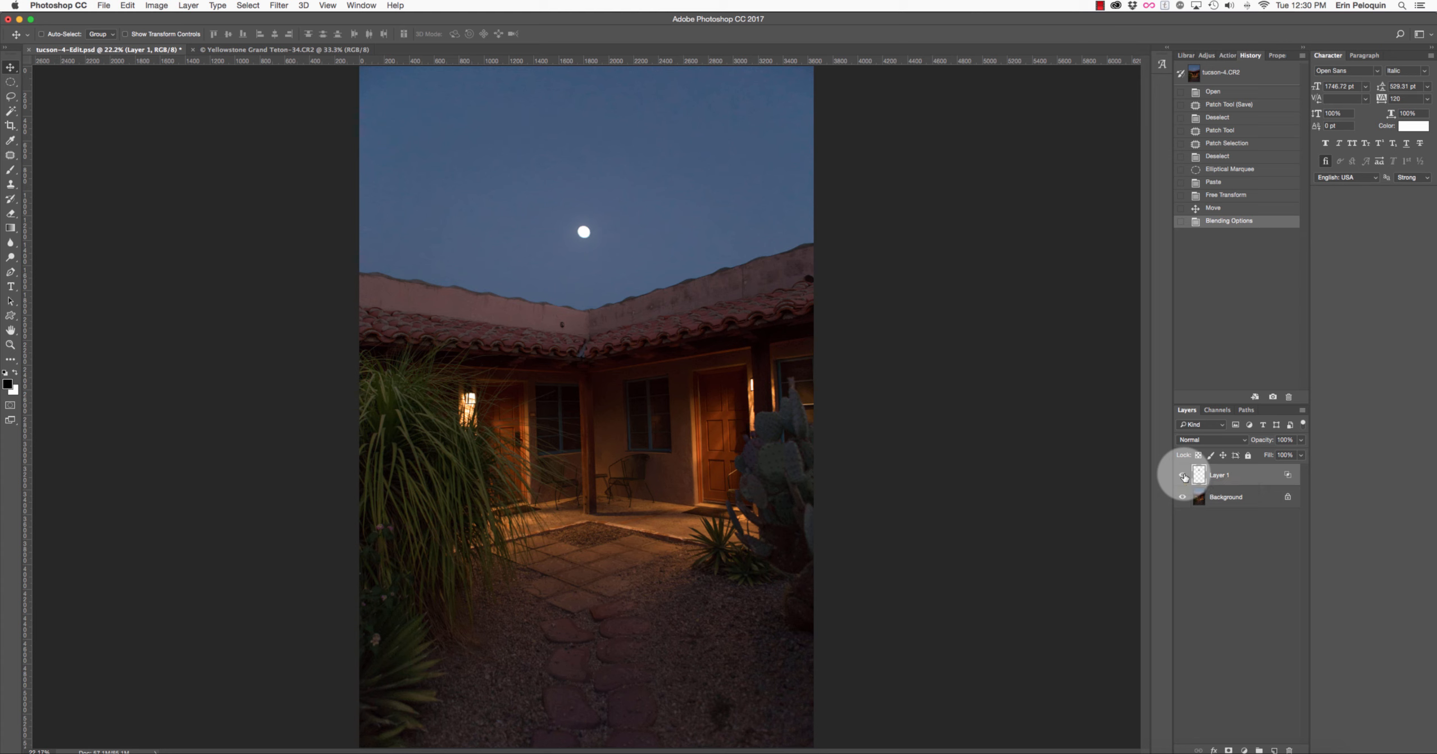
In the Yellowstone Grand Teton photo, select the moon with an Elliptical Marquee feathered 15 px and copy it onto a new layer.
left_click(257, 52)
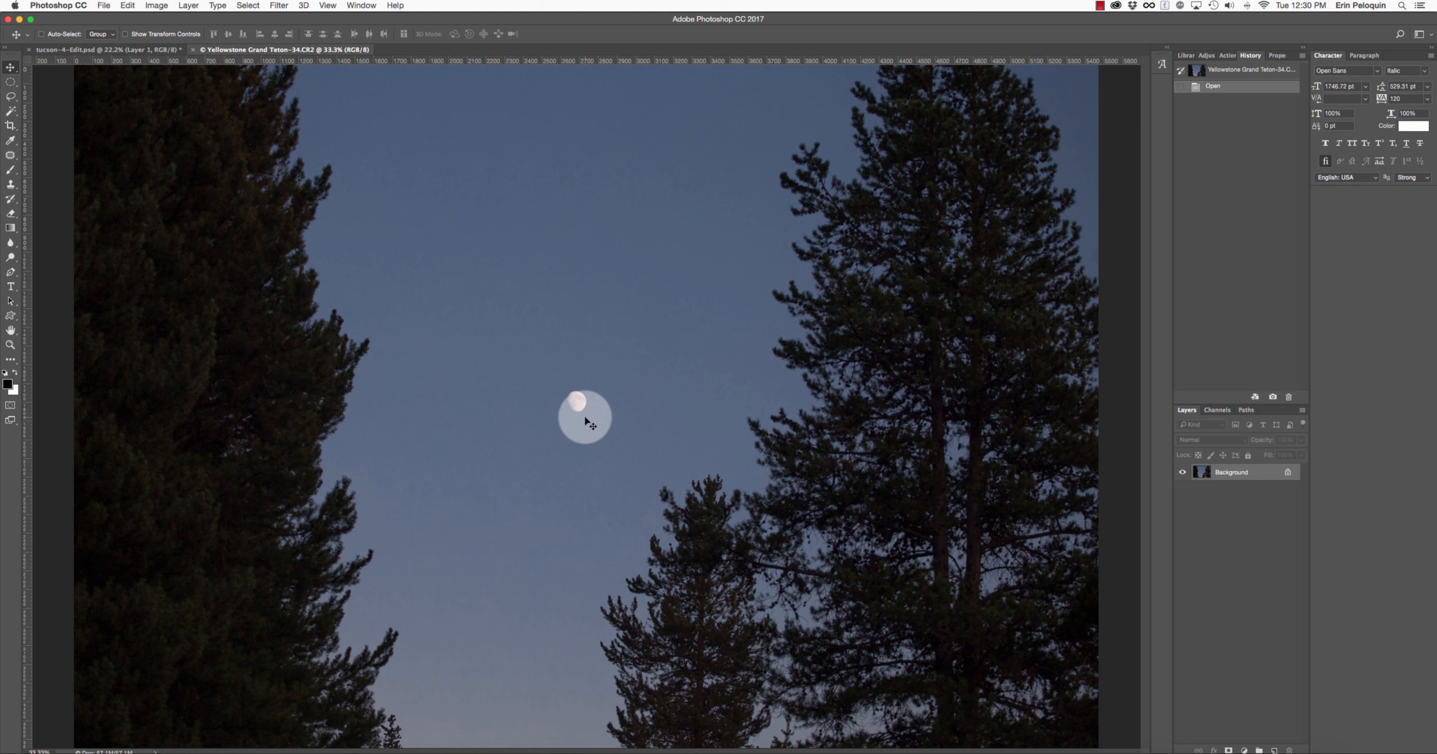
key("m")
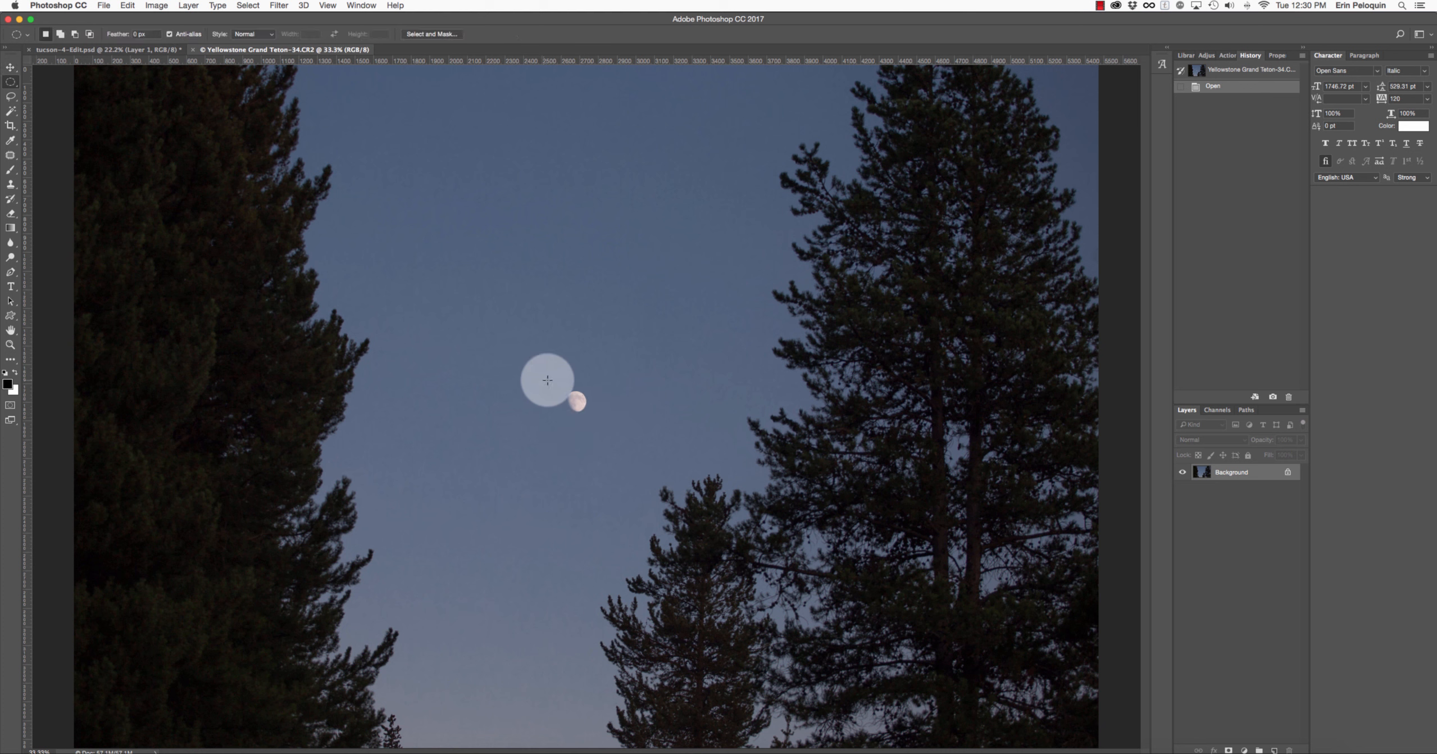
left_click_drag(550, 377, 608, 425)
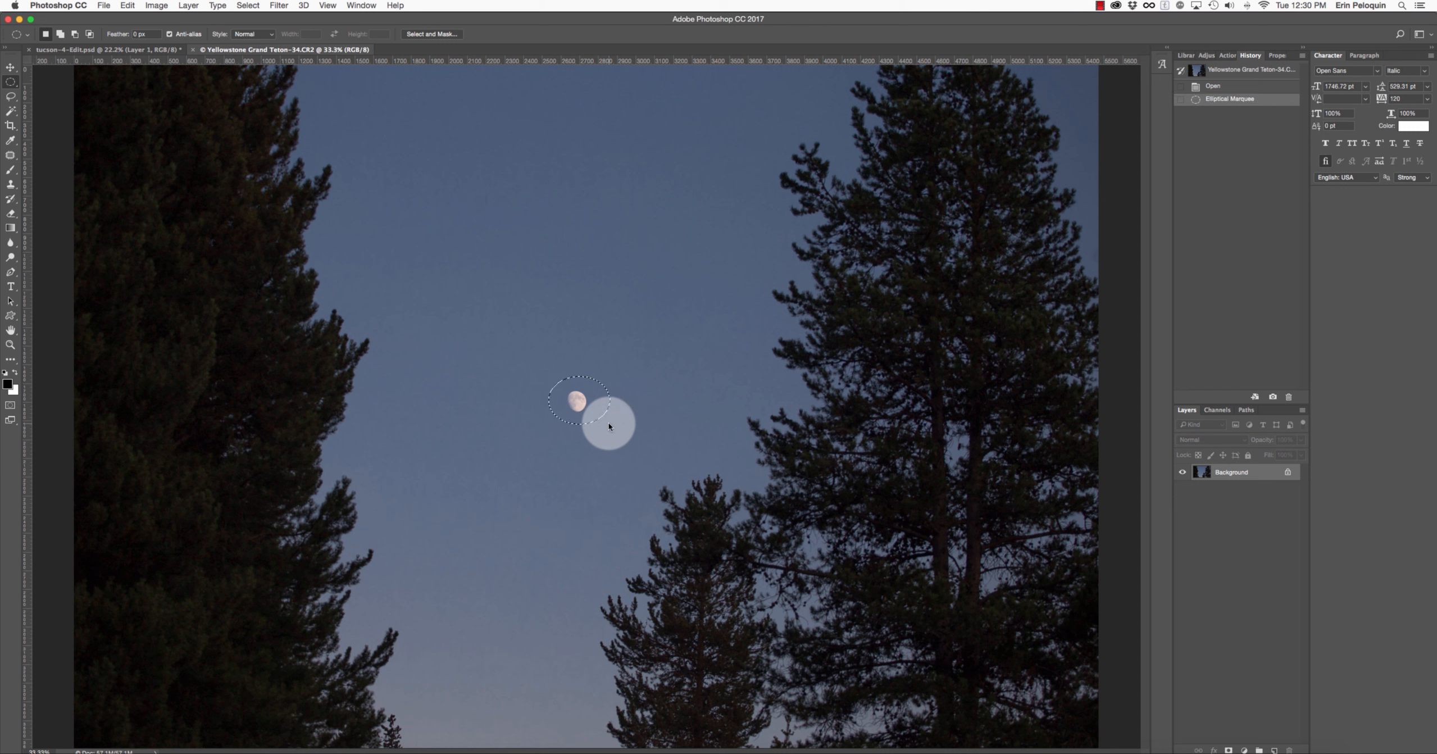
key("super+d")
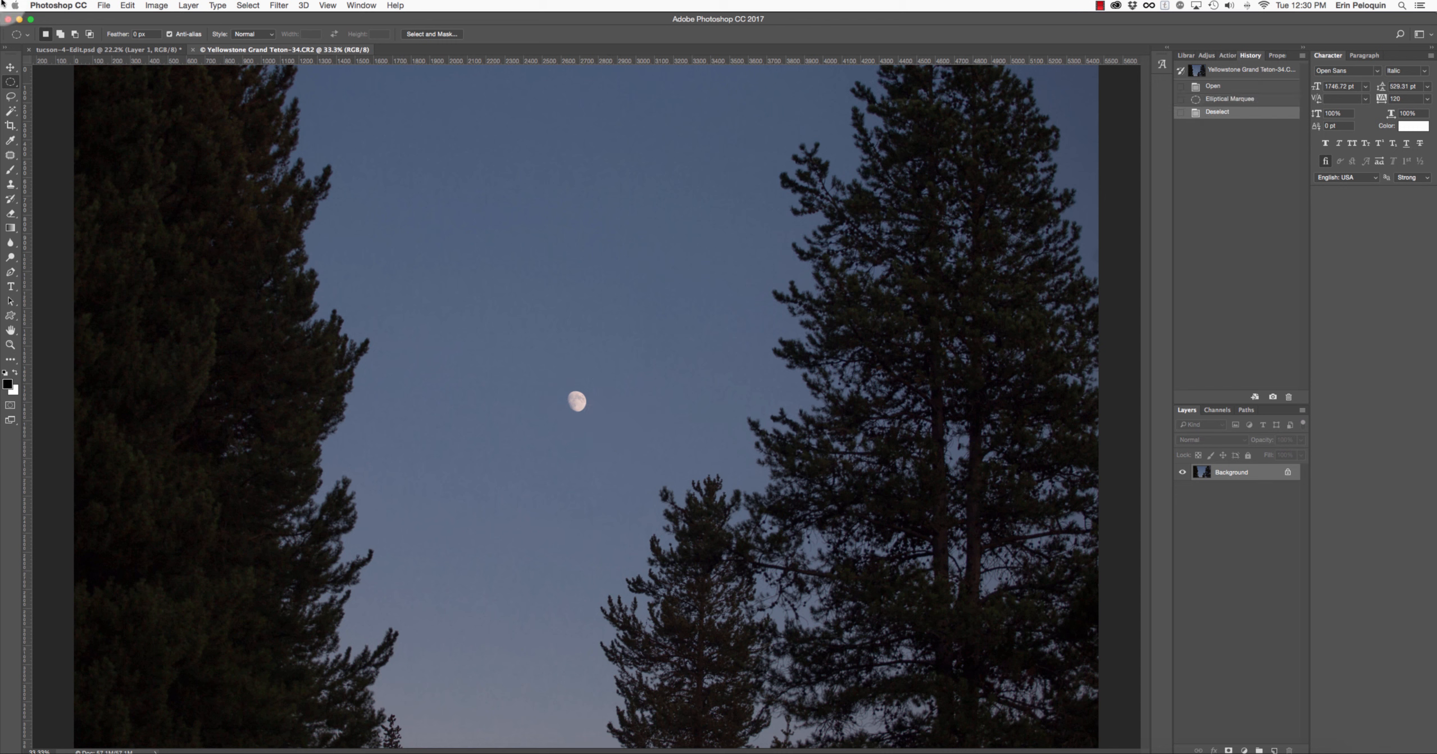
double_click(145, 35)
type("15")
key("Return")
left_click_drag(540, 372, 616, 431)
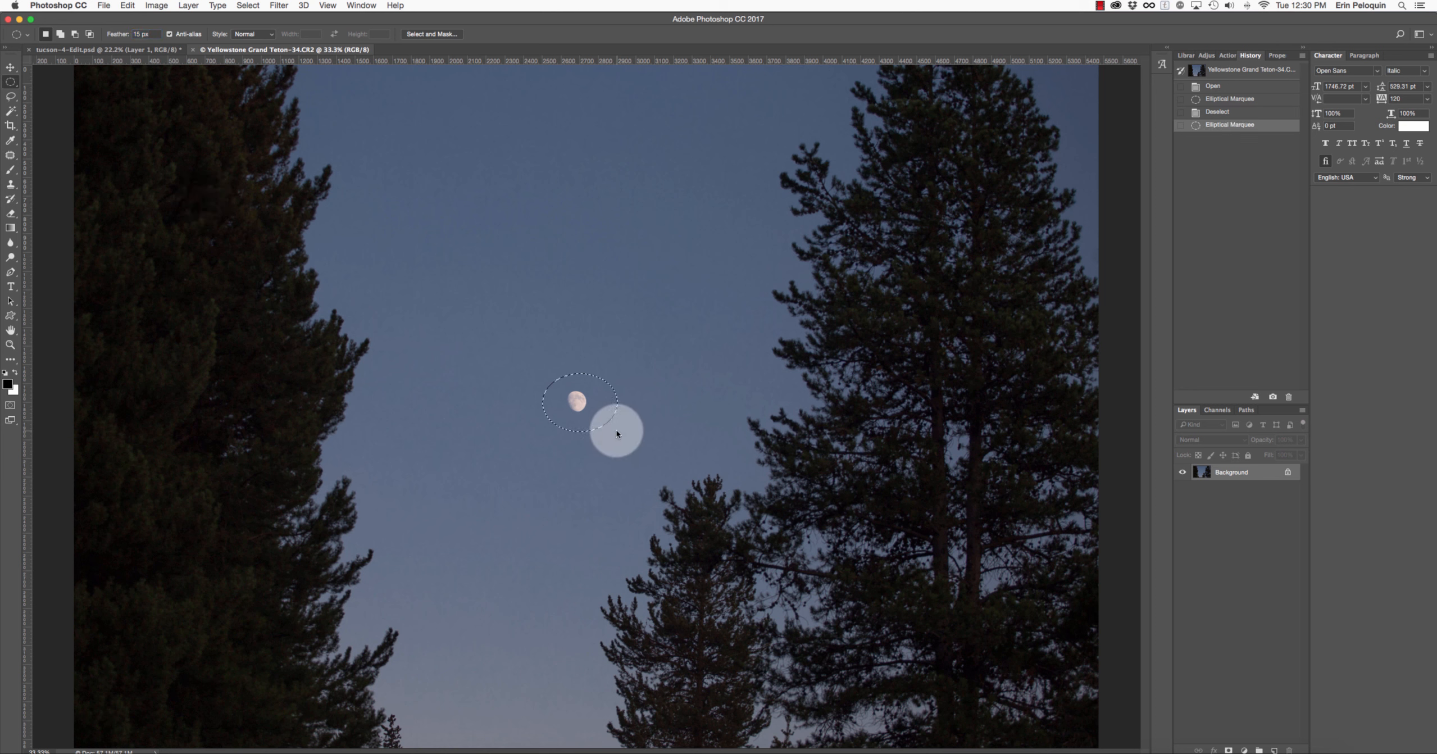
key("super+c")
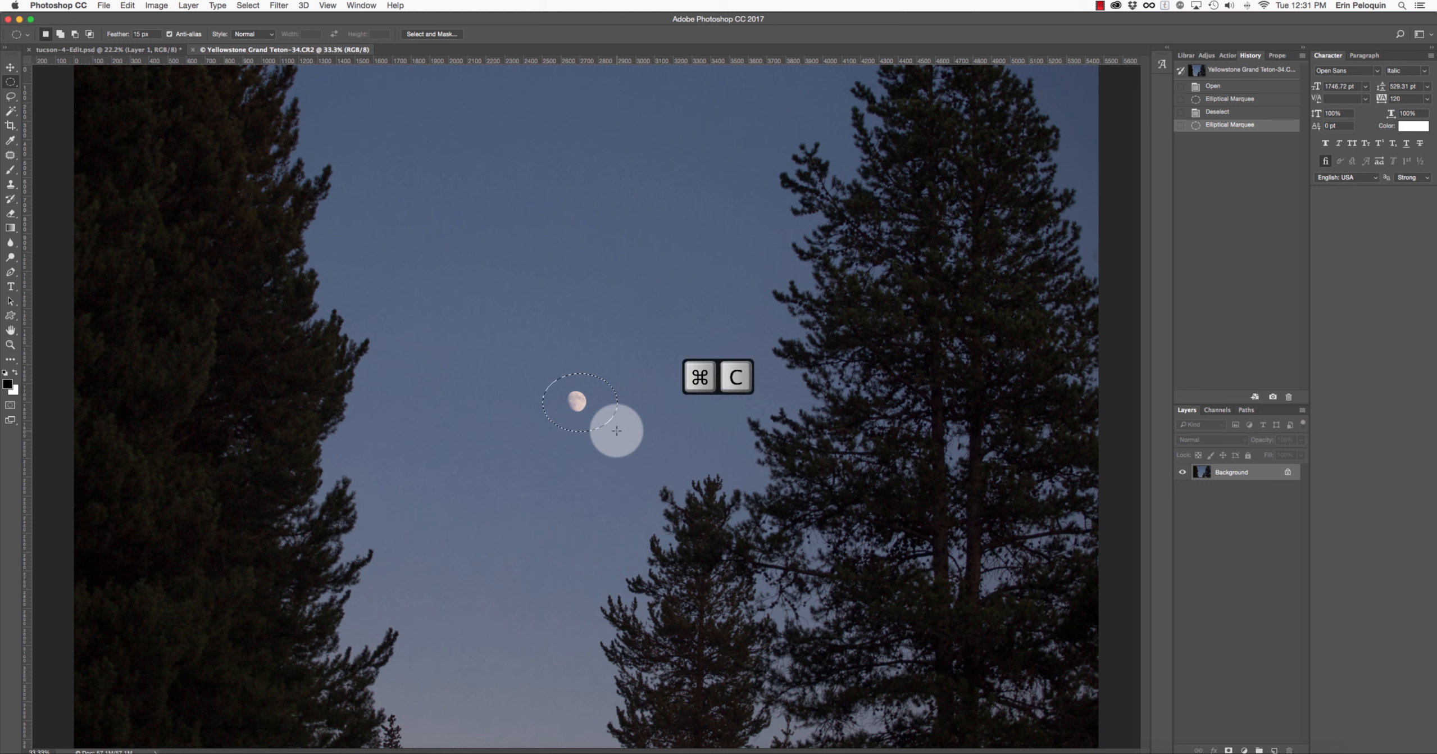
key("super+v")
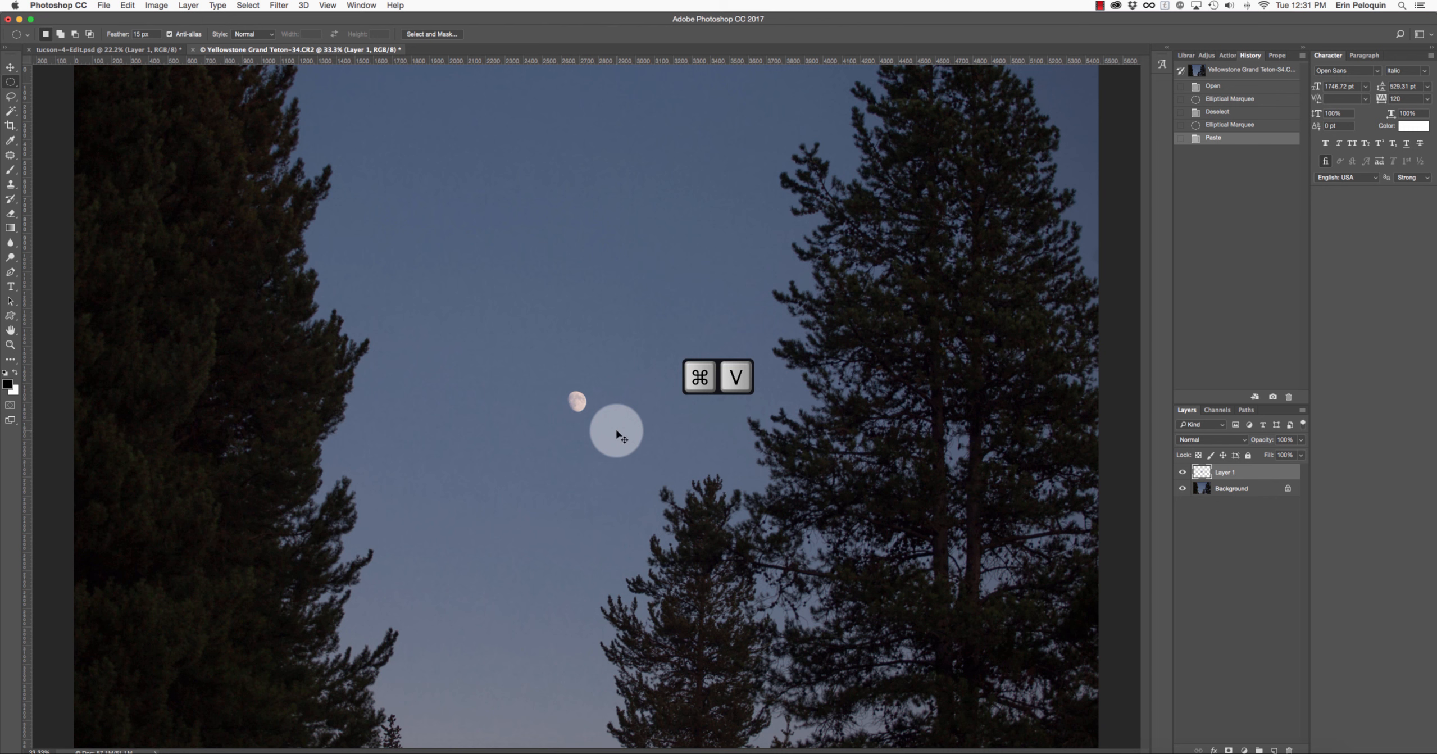
Enlarge the copied moon to about 222% in width and height with Free Transform.
key("super+t")
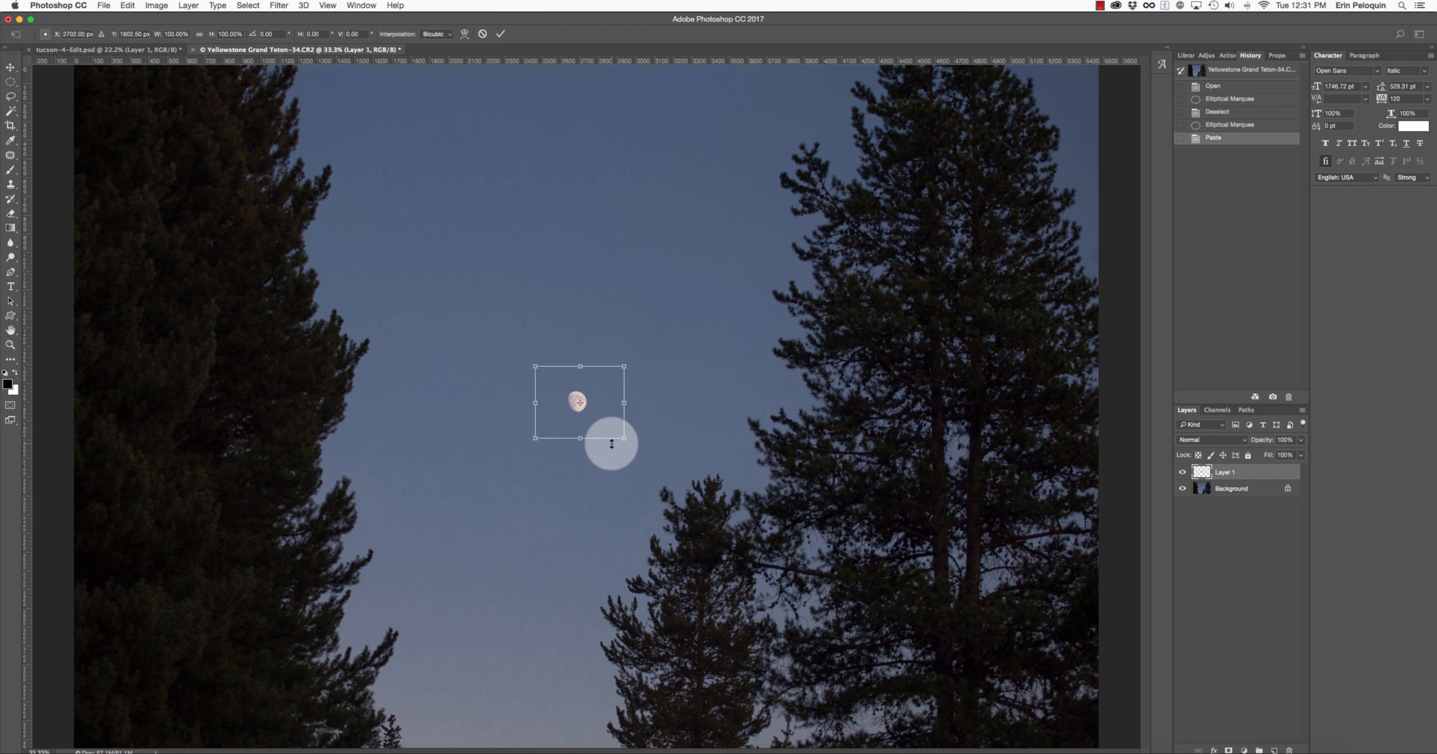
left_click_drag(622, 368, 683, 341)
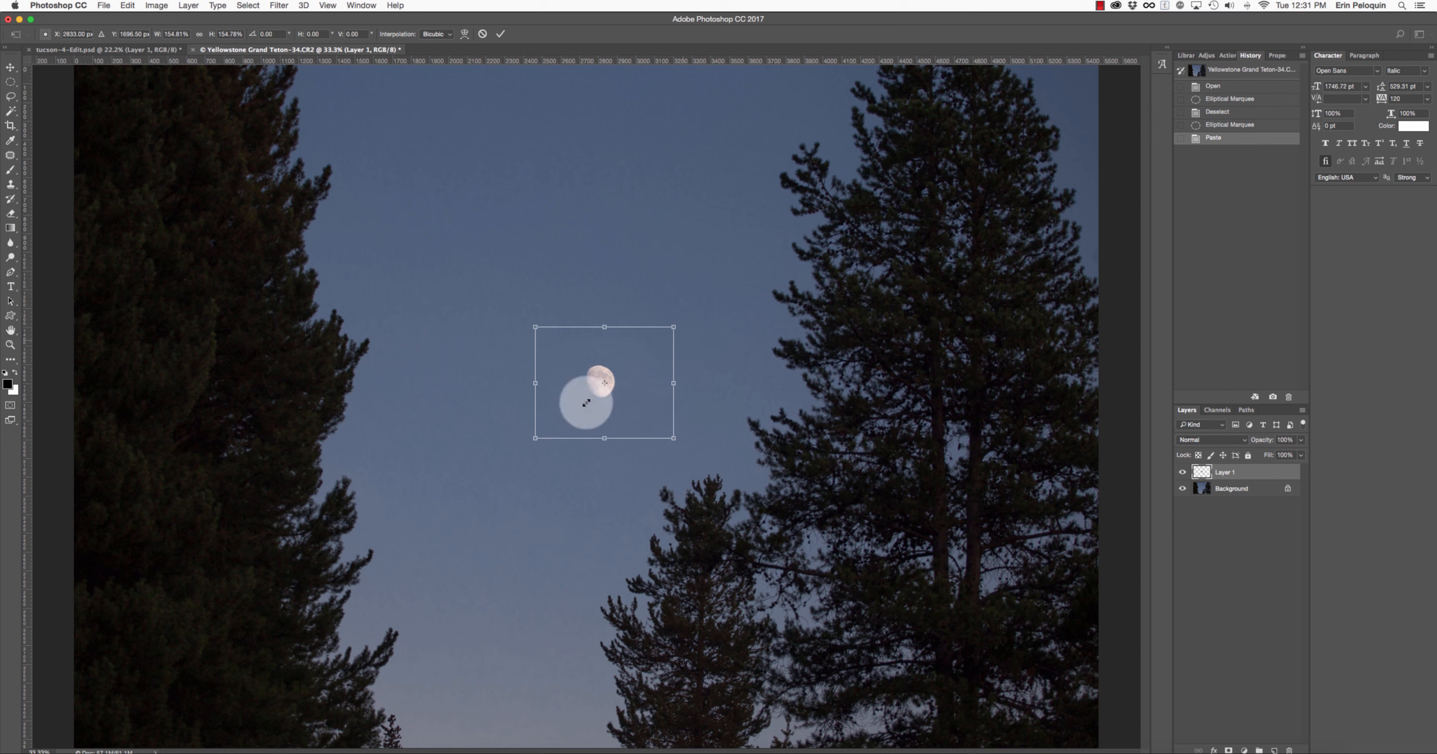
left_click_drag(535, 439, 476, 483)
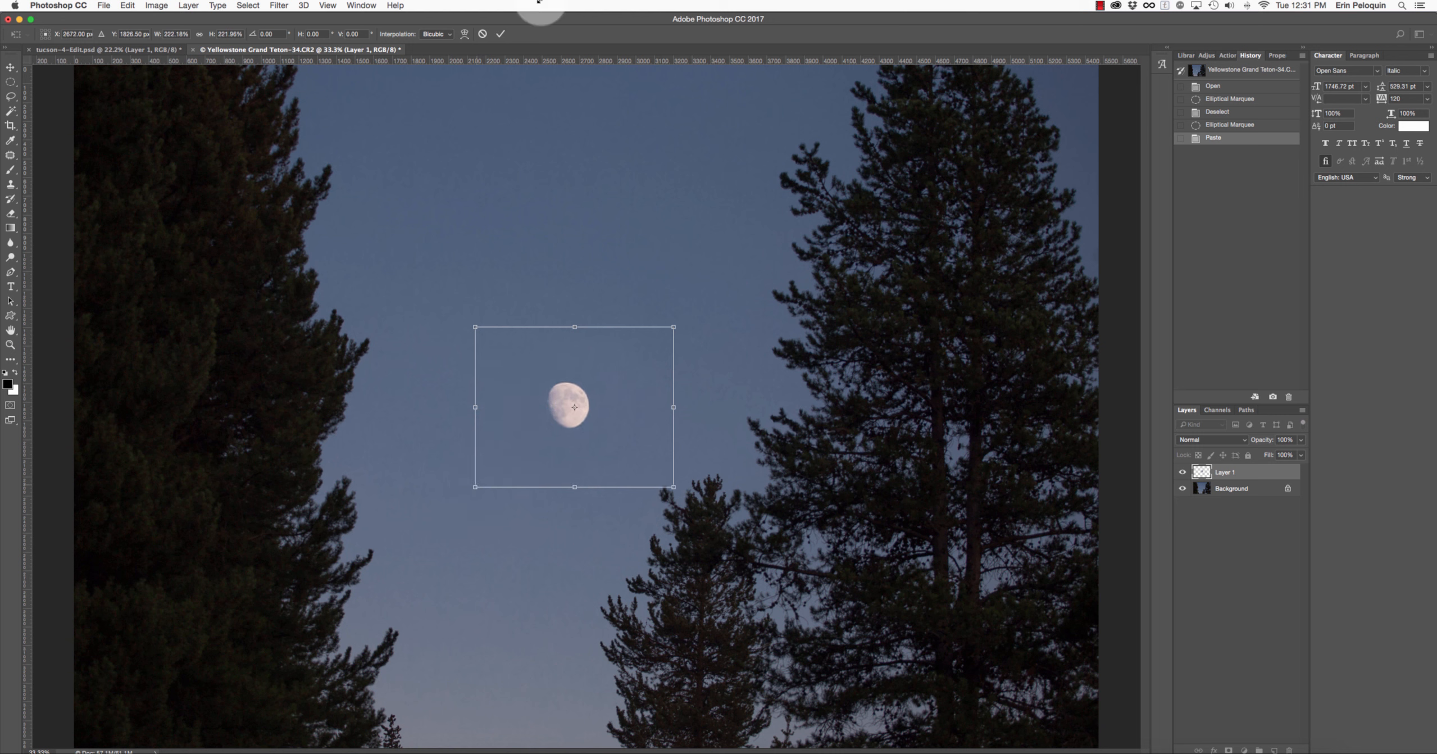
left_click(500, 34)
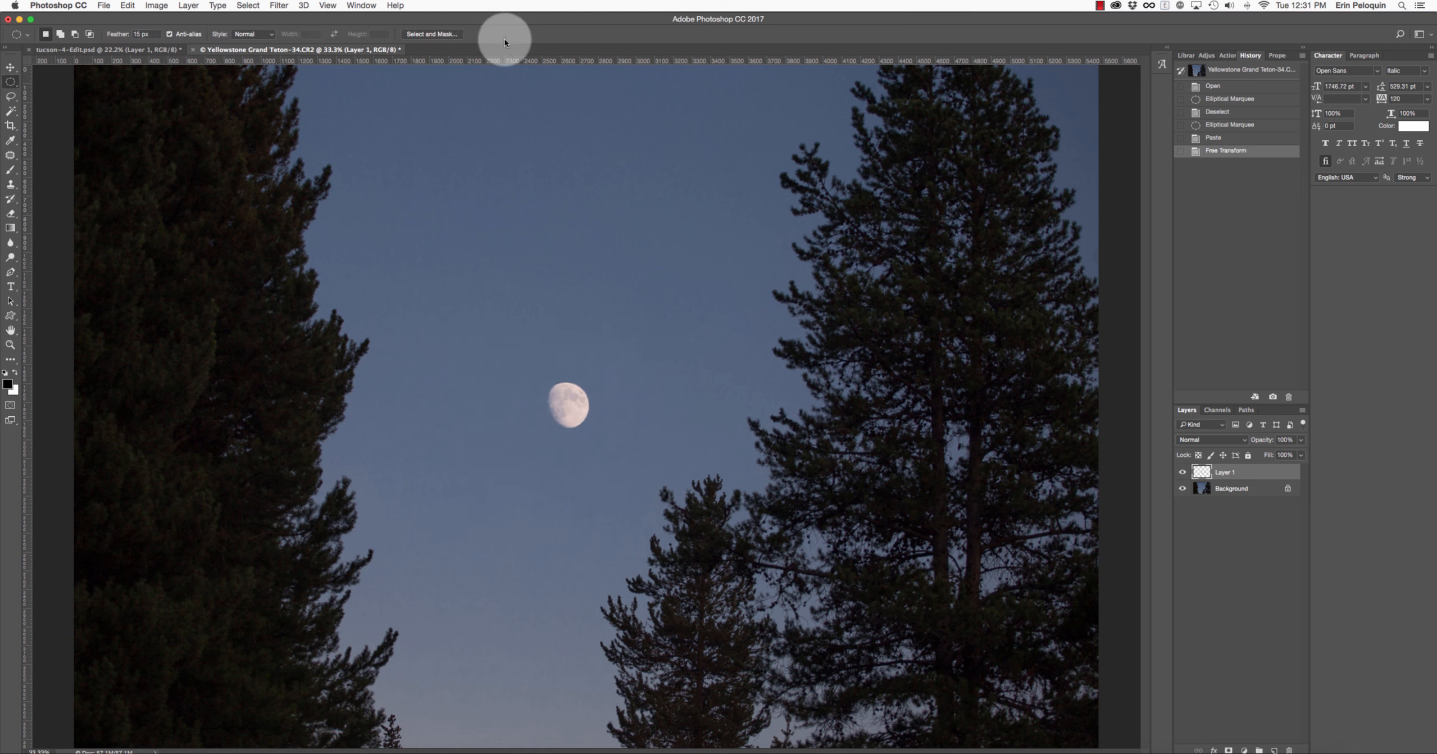
Duplicate the enlarged moon layer into the tucson-4-Edit.psd document as Layer 2.
key("super+plus")
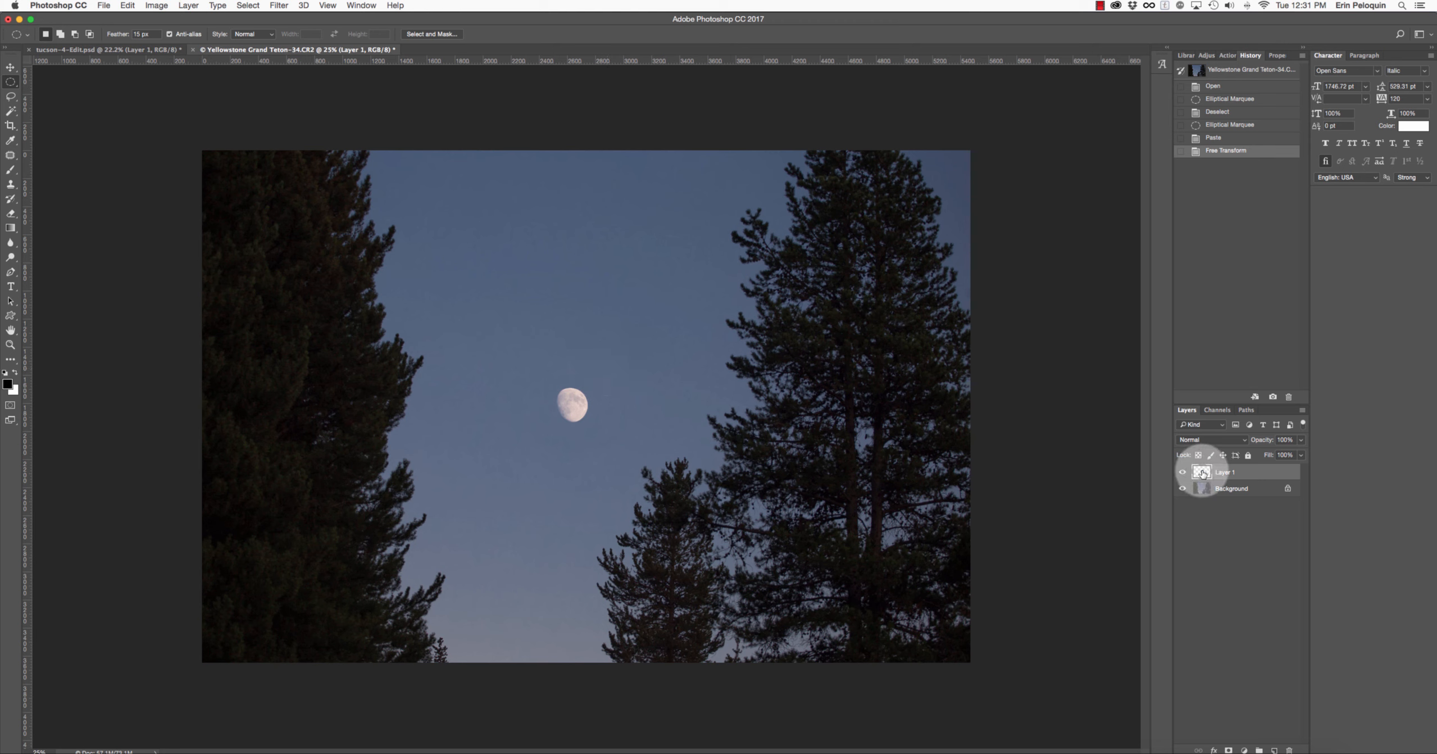
right_click(1230, 473)
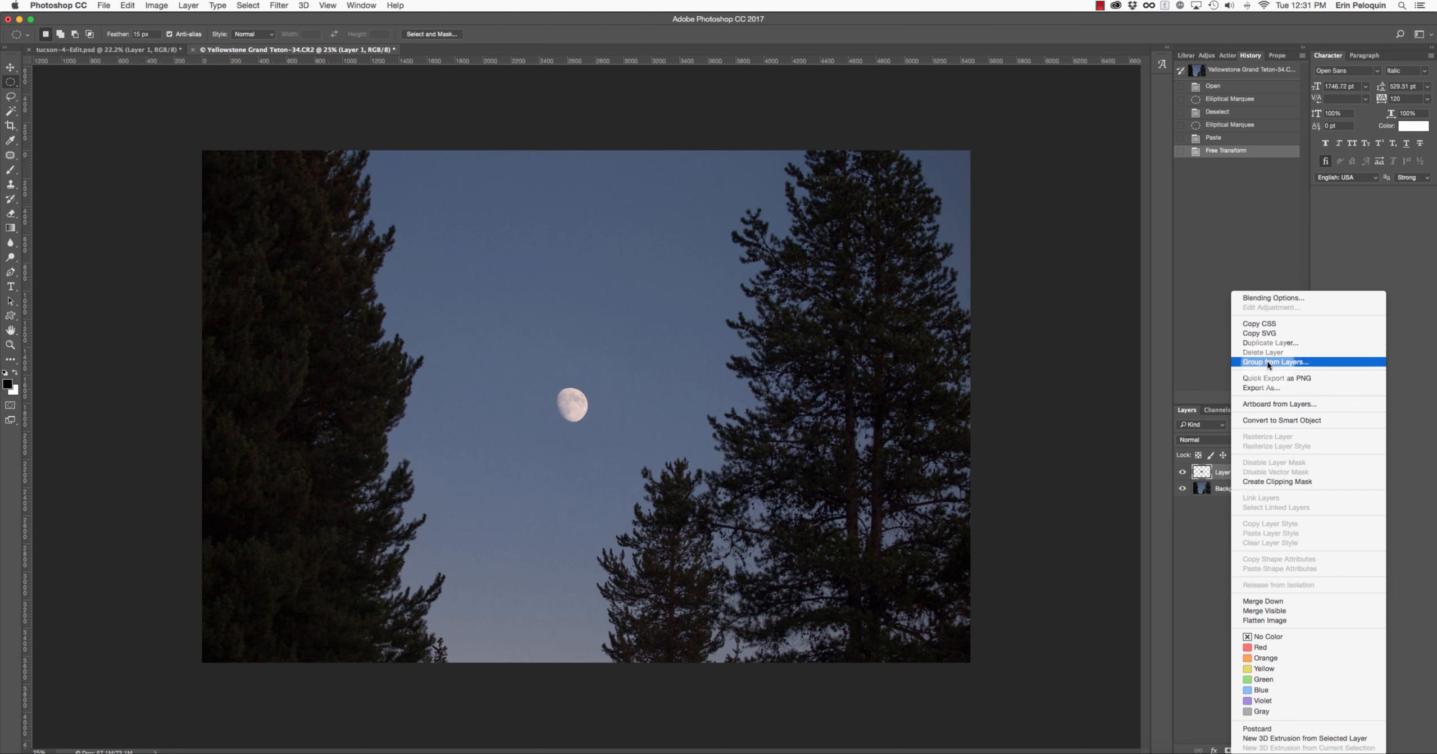
left_click(1268, 343)
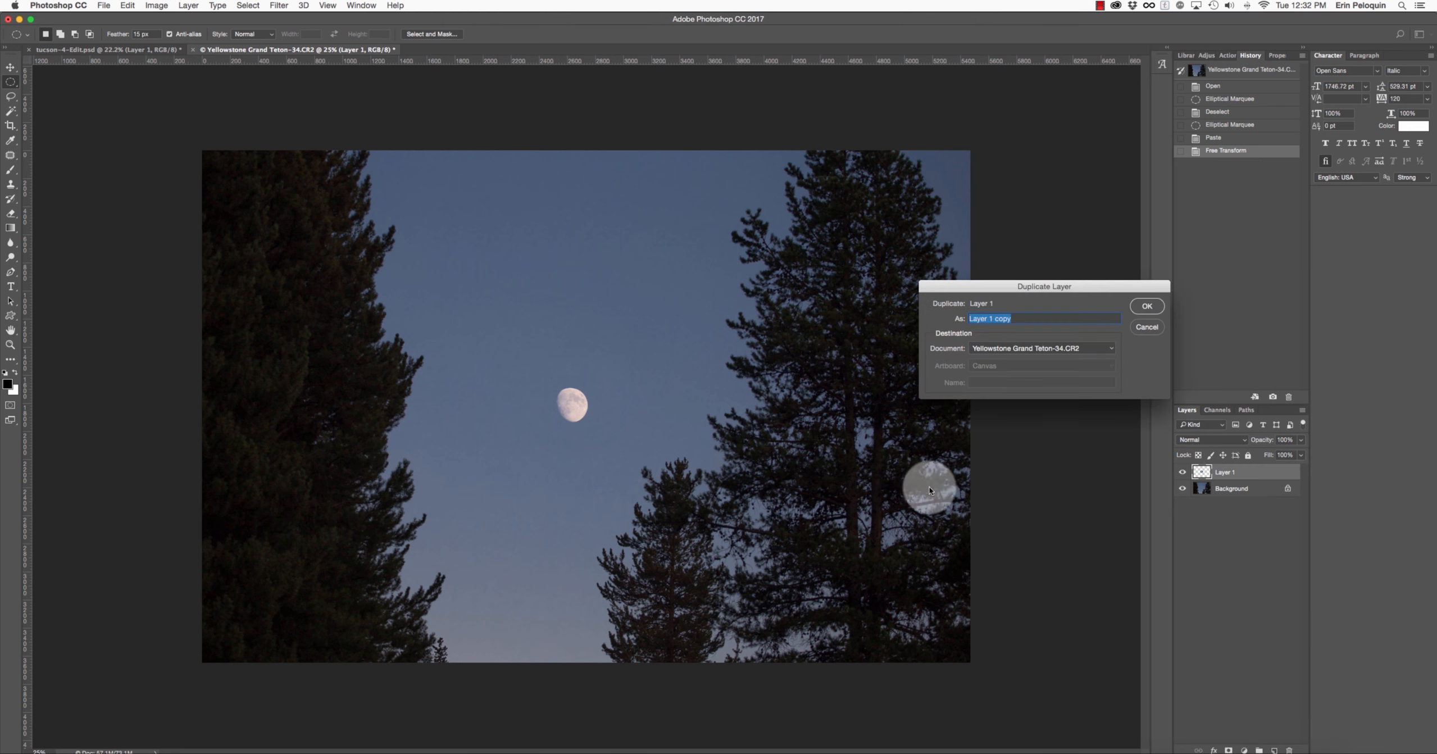
left_click(1012, 354)
left_click(1017, 337)
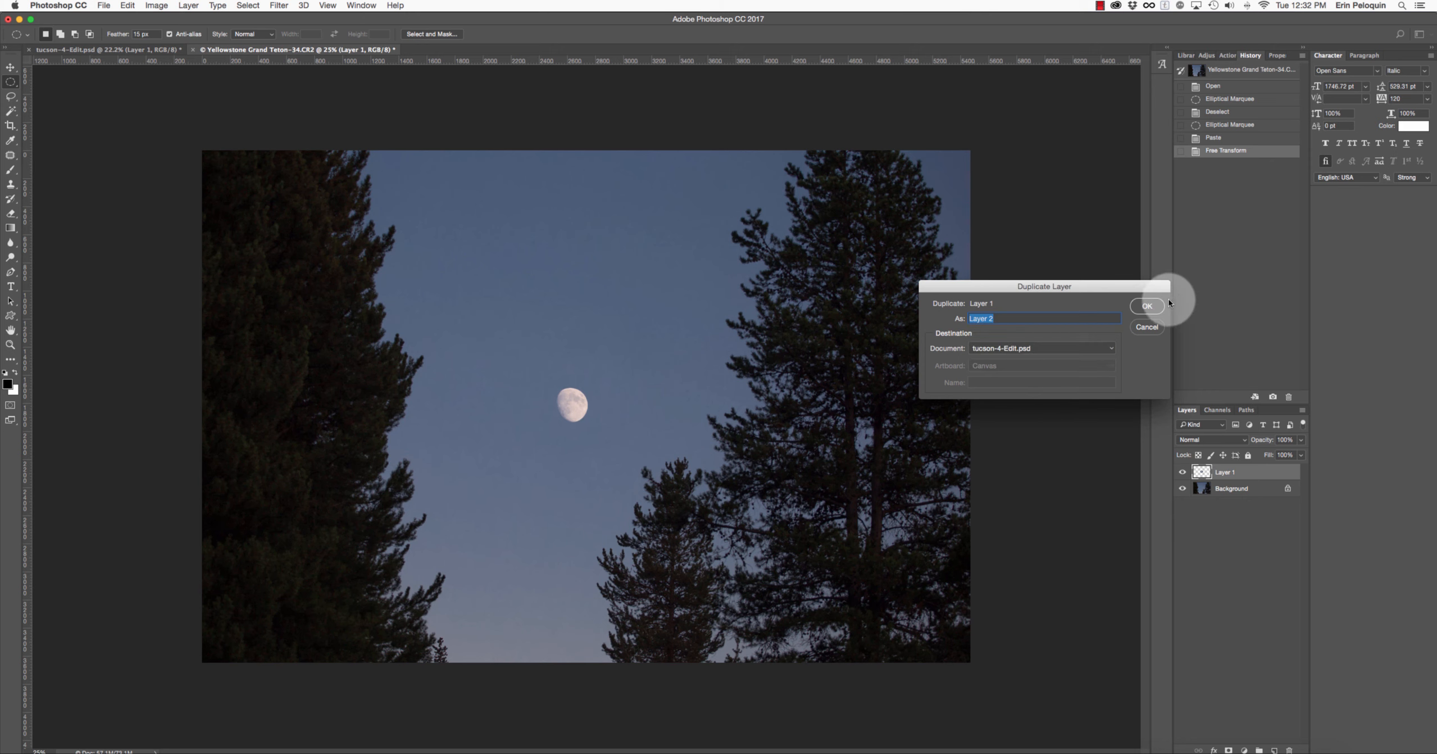
left_click(1146, 306)
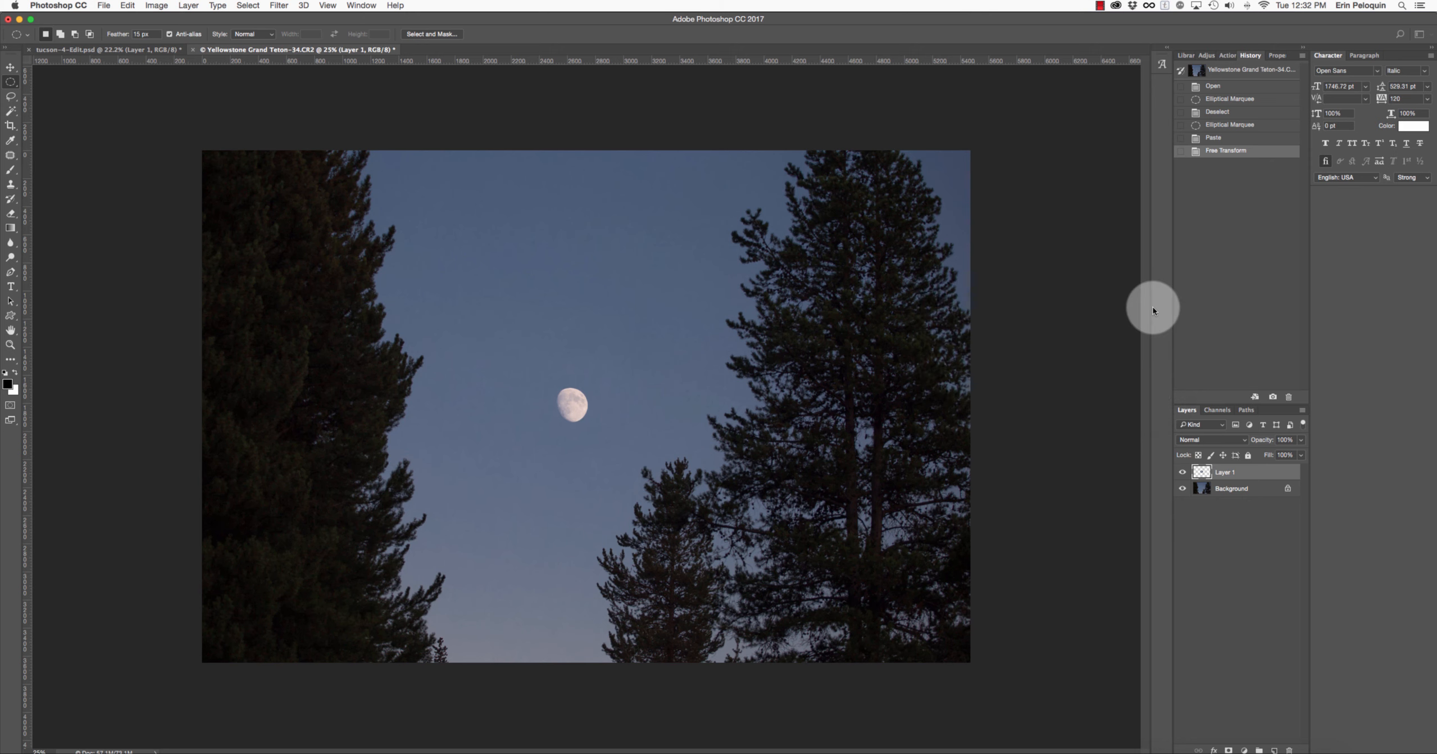
In the tucson-4-Edit document, hide Layer 1 and move the detailed moon over the courtyard's small original moon.
left_click(100, 49)
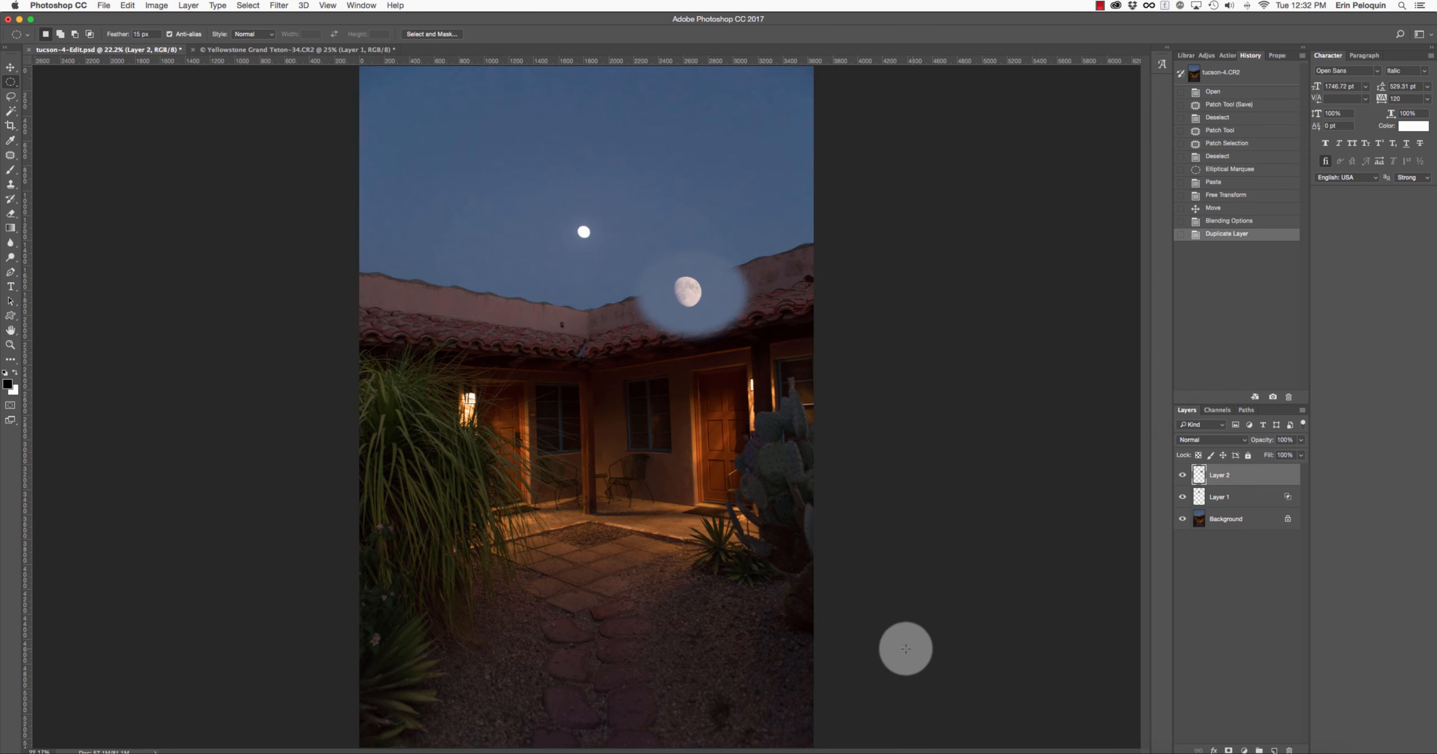
left_click(1183, 498)
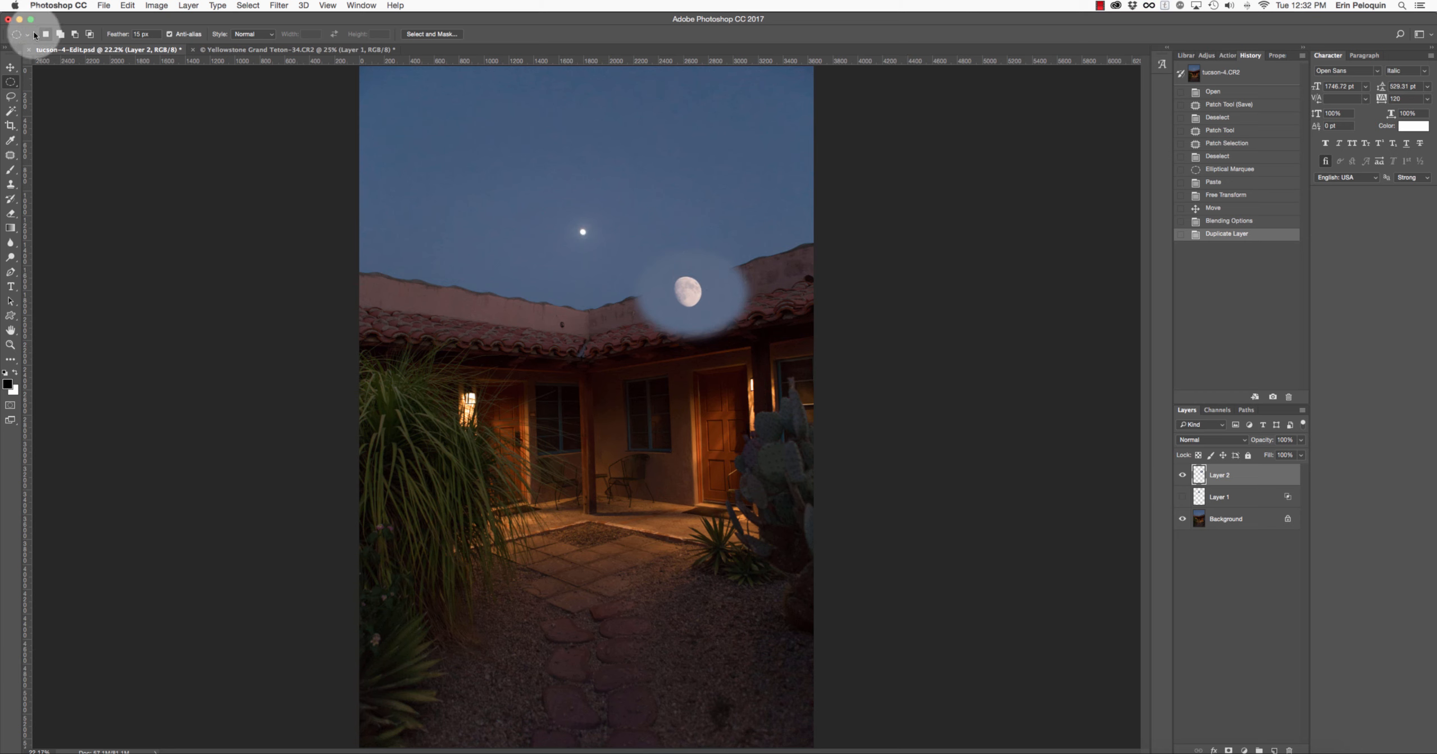
left_click(10, 67)
left_click_drag(639, 306, 573, 239)
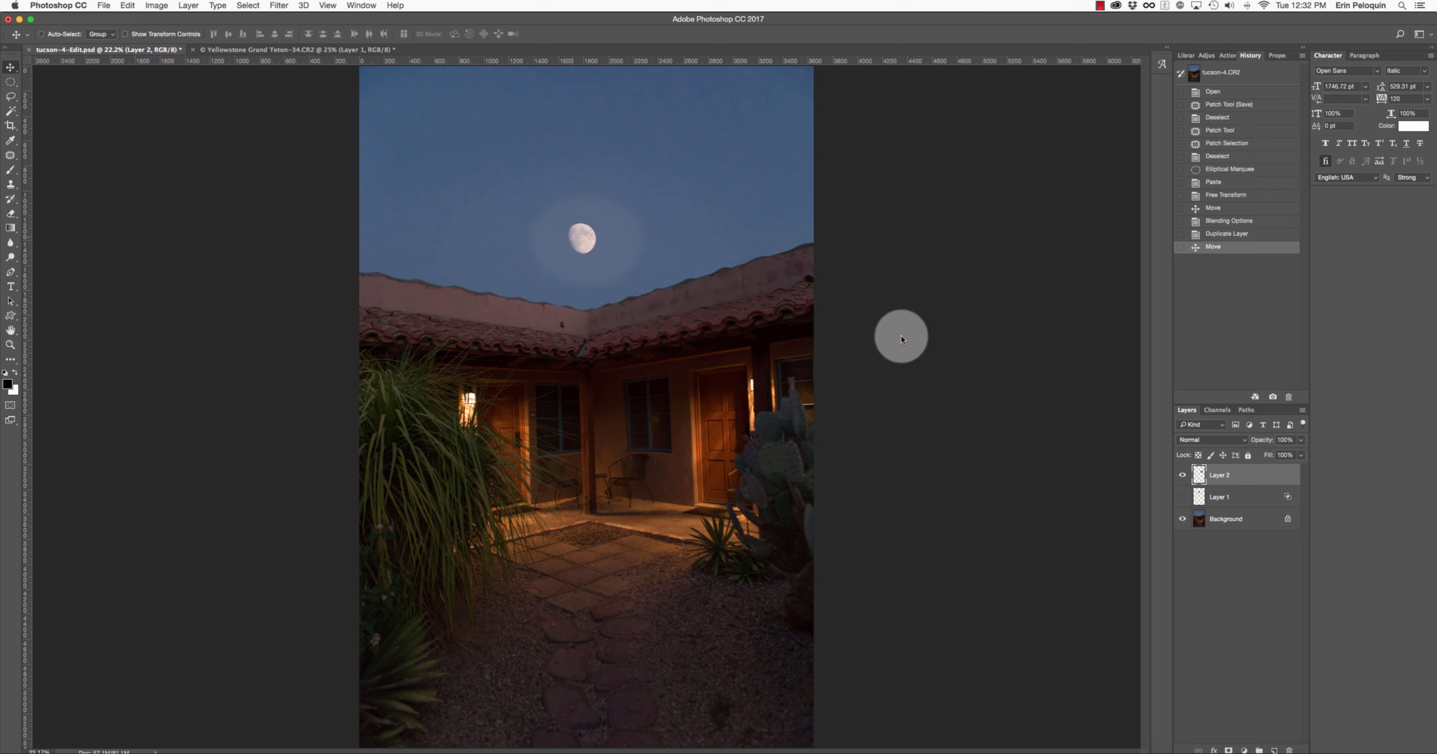
Blend the detailed moon's surrounding sky away by setting Blend If to Blue with This Layer's dark threshold at about 140.
left_click(188, 5)
mouse_move(269, 117)
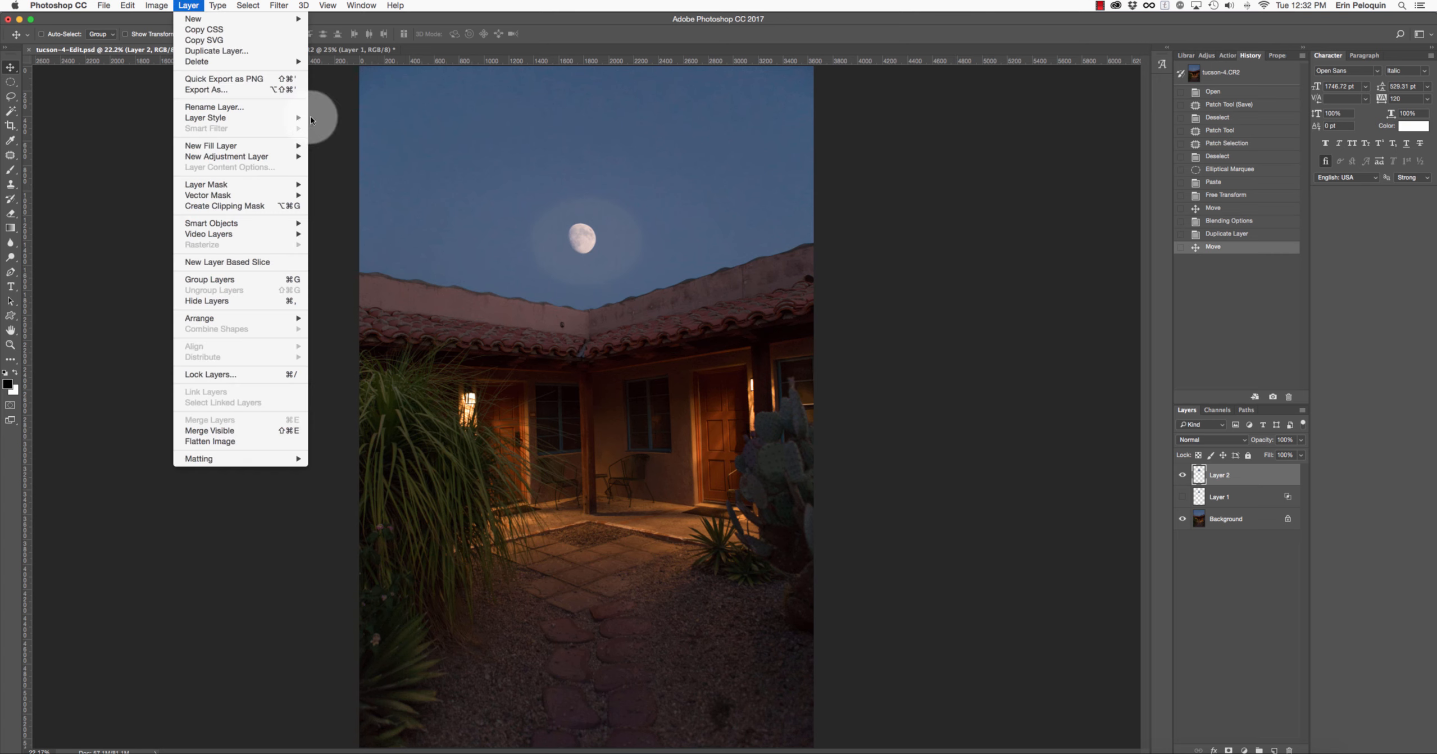
left_click(341, 119)
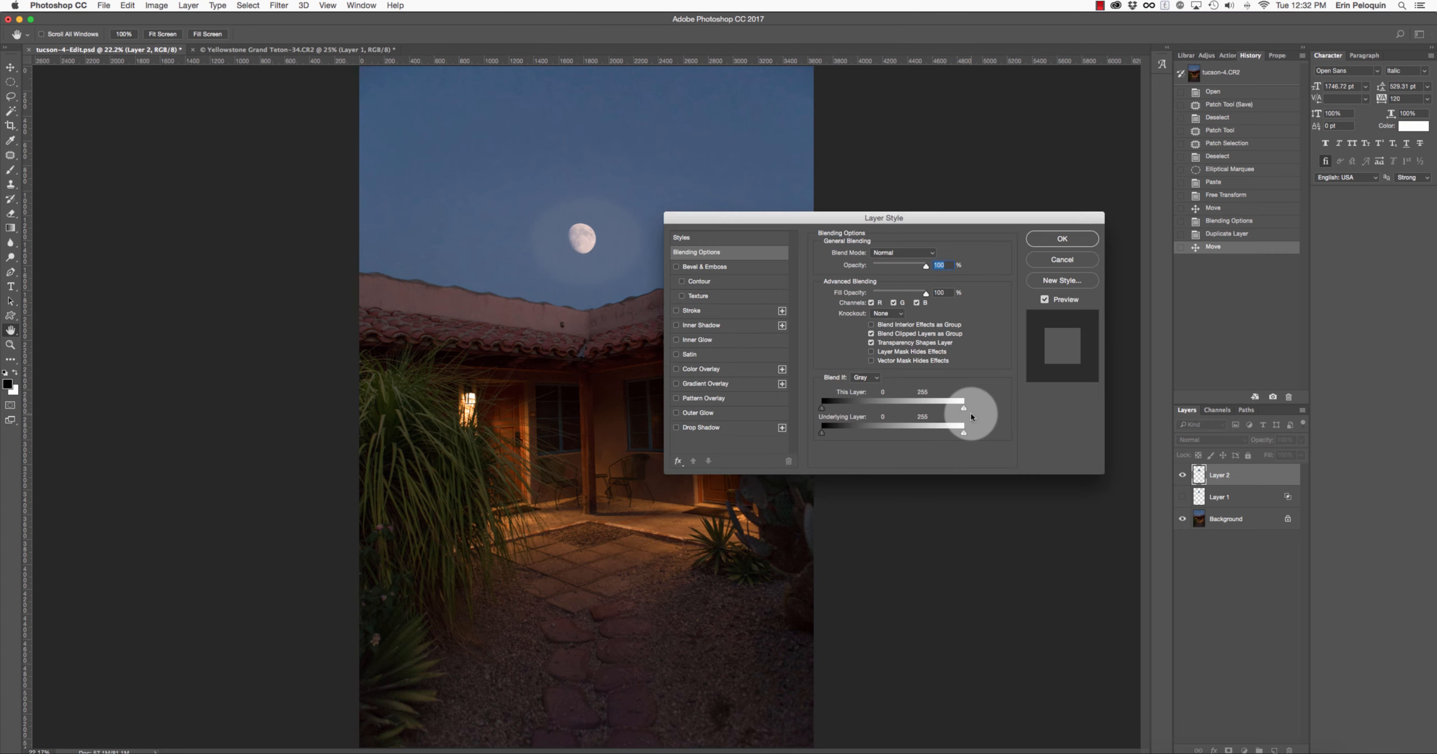
left_click(866, 377)
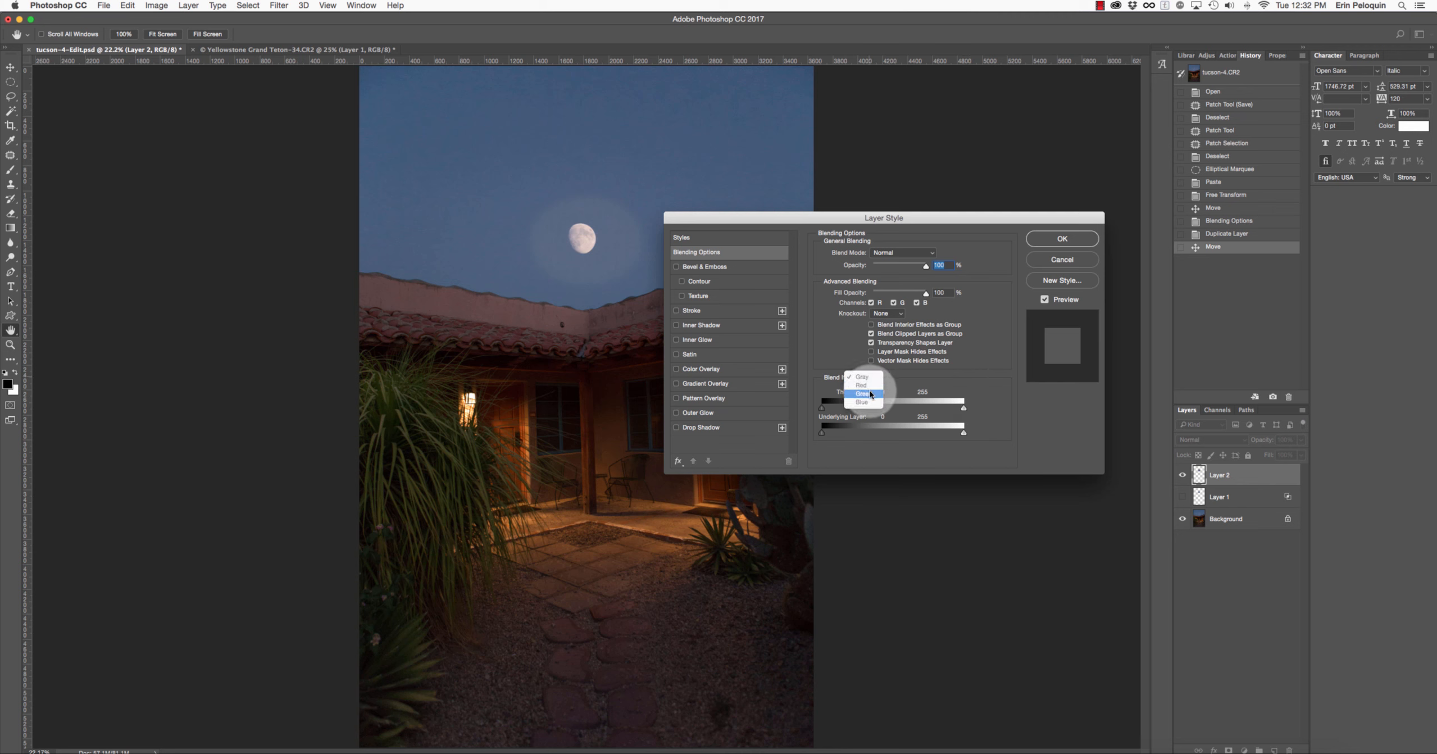
left_click(868, 404)
left_click_drag(823, 408, 898, 414)
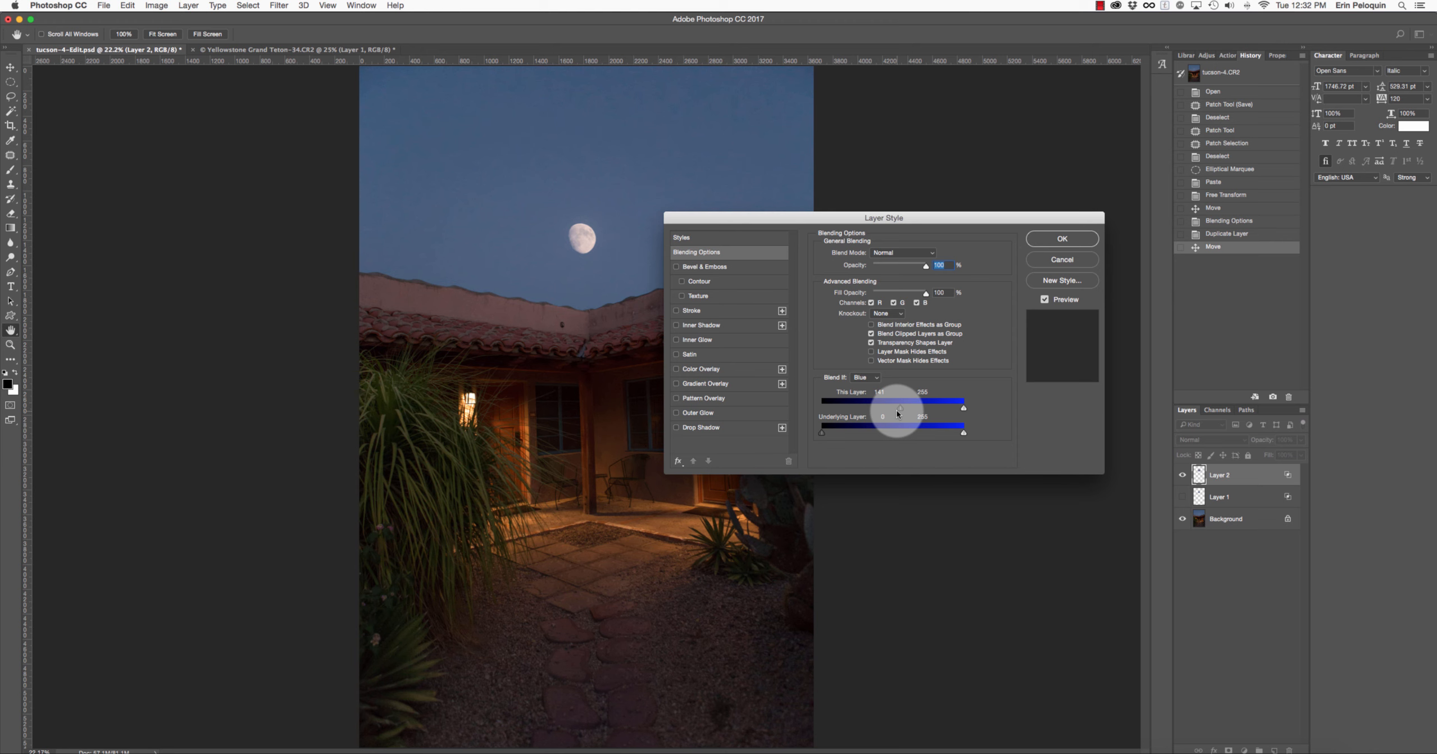
left_click(1084, 240)
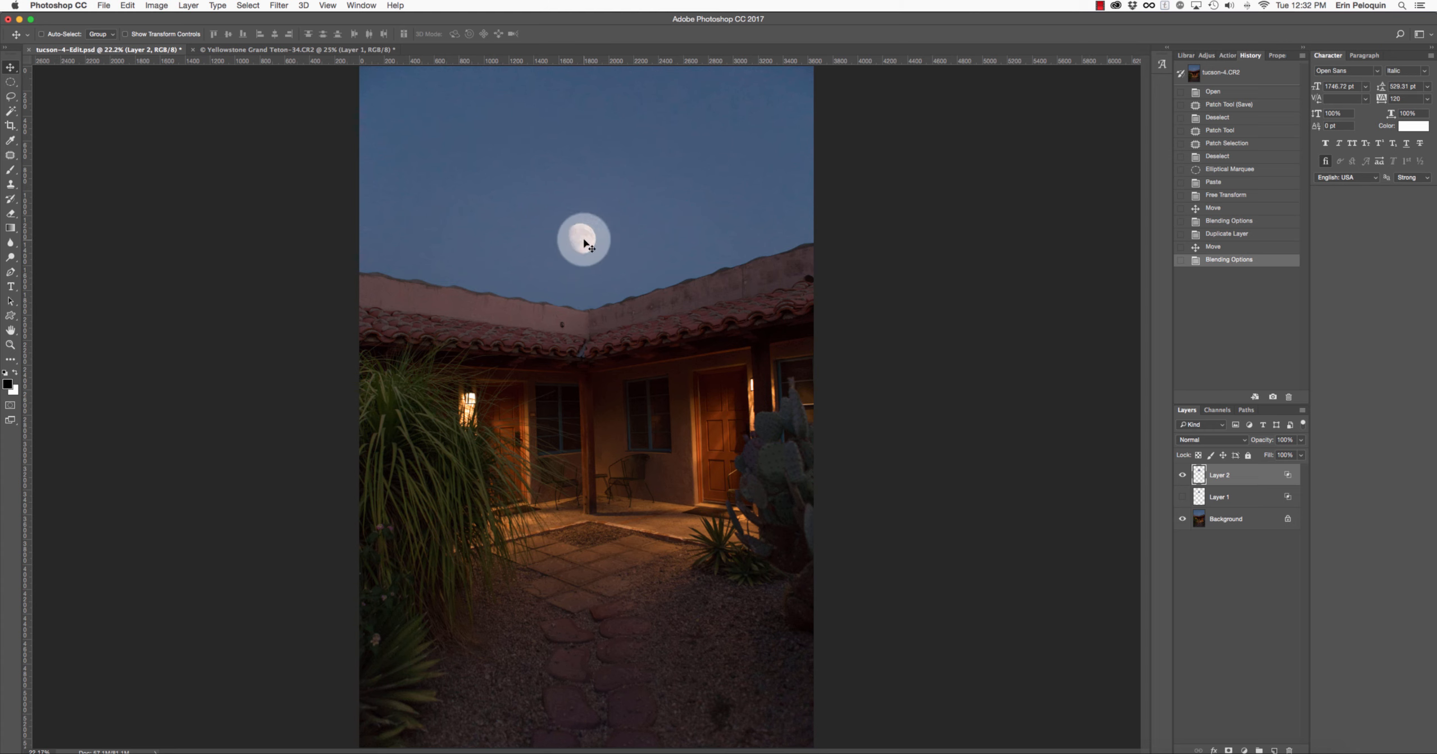
Add a golden-yellow Solid Color fill layer (#c3a310) above the detailed moon layer, Layer 2.
left_click(1243, 750)
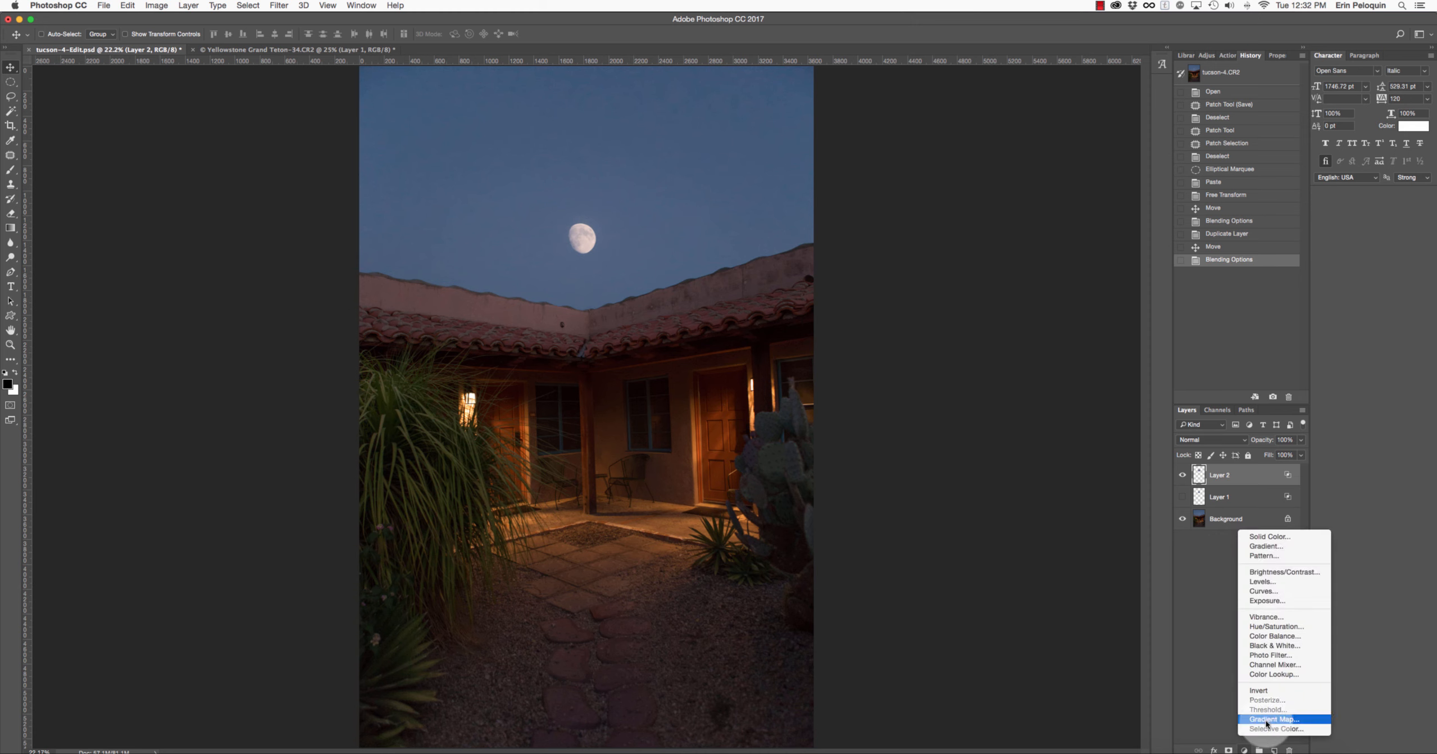
left_click(1280, 539)
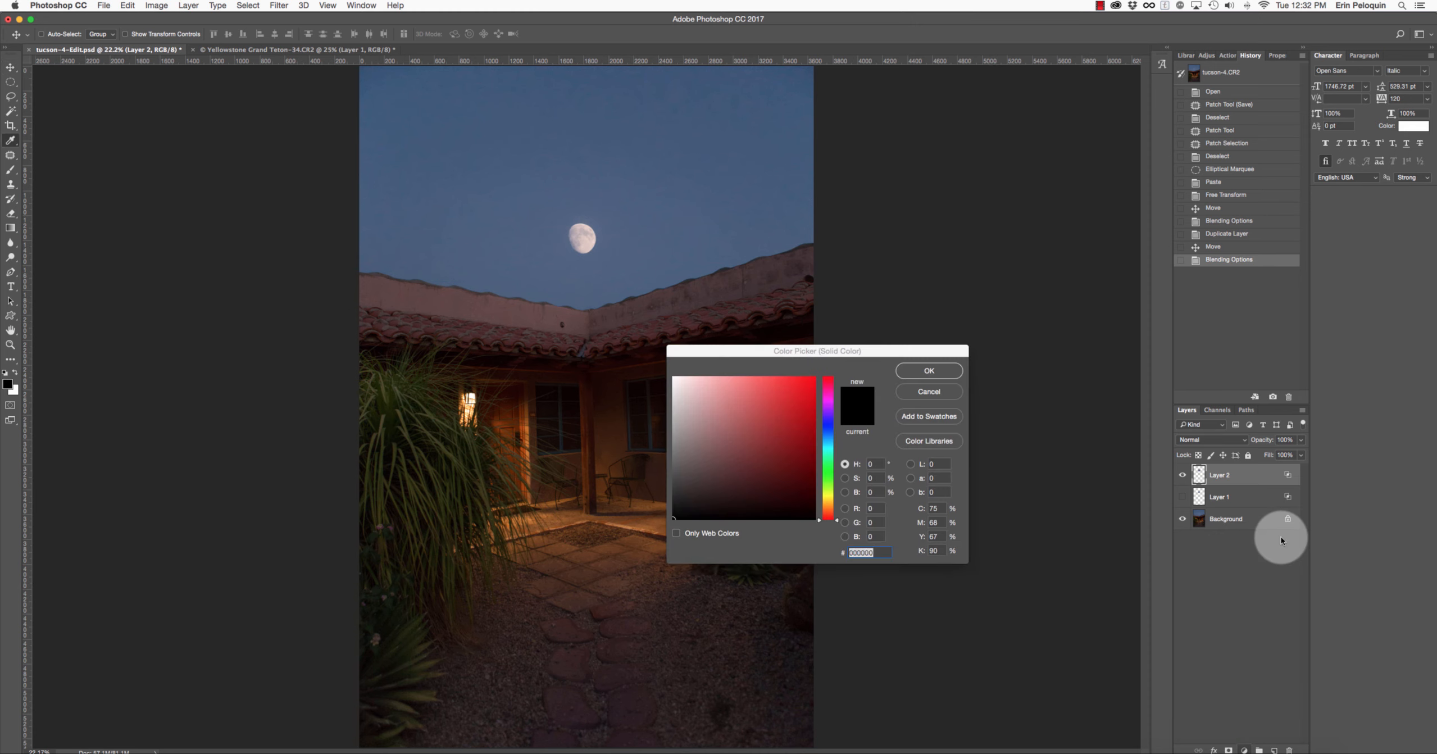
left_click(828, 504)
left_click(818, 407)
left_click(803, 410)
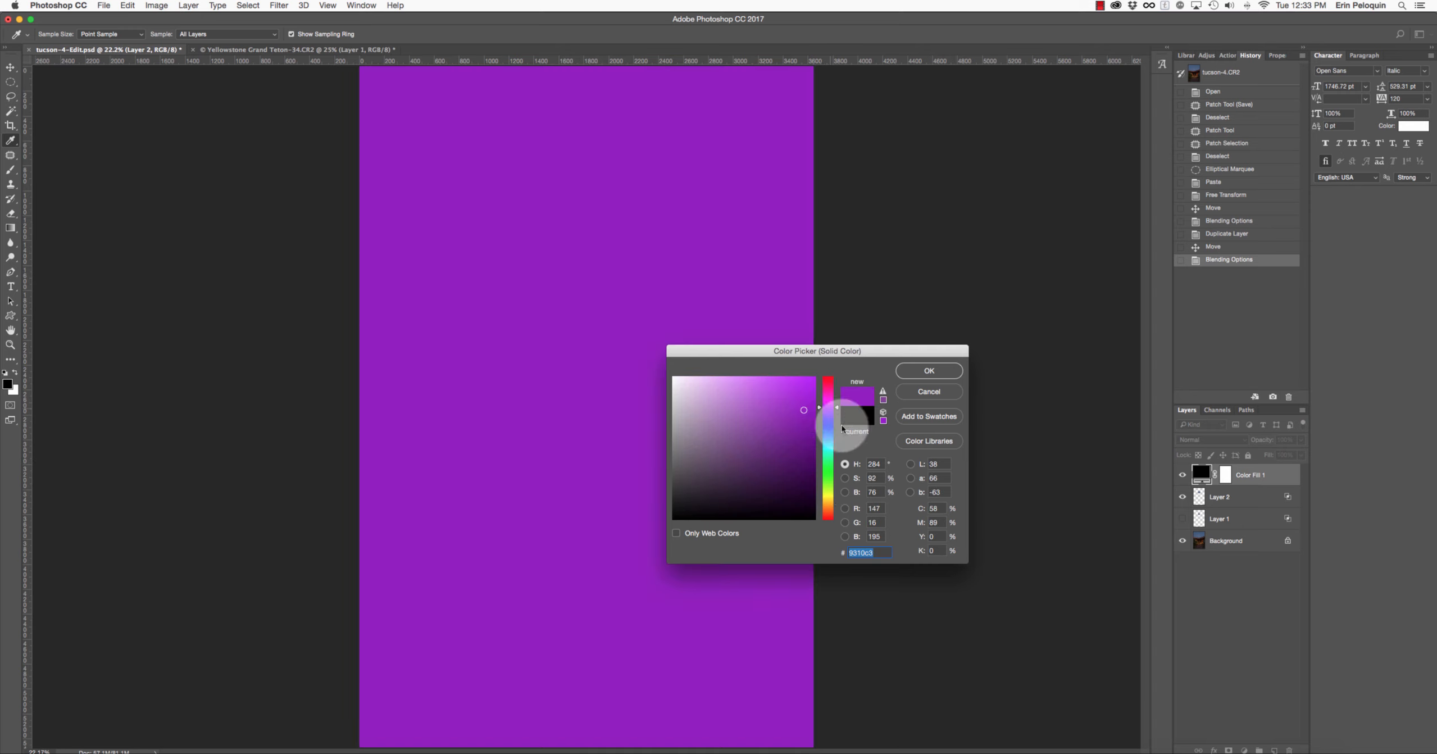
left_click(827, 503)
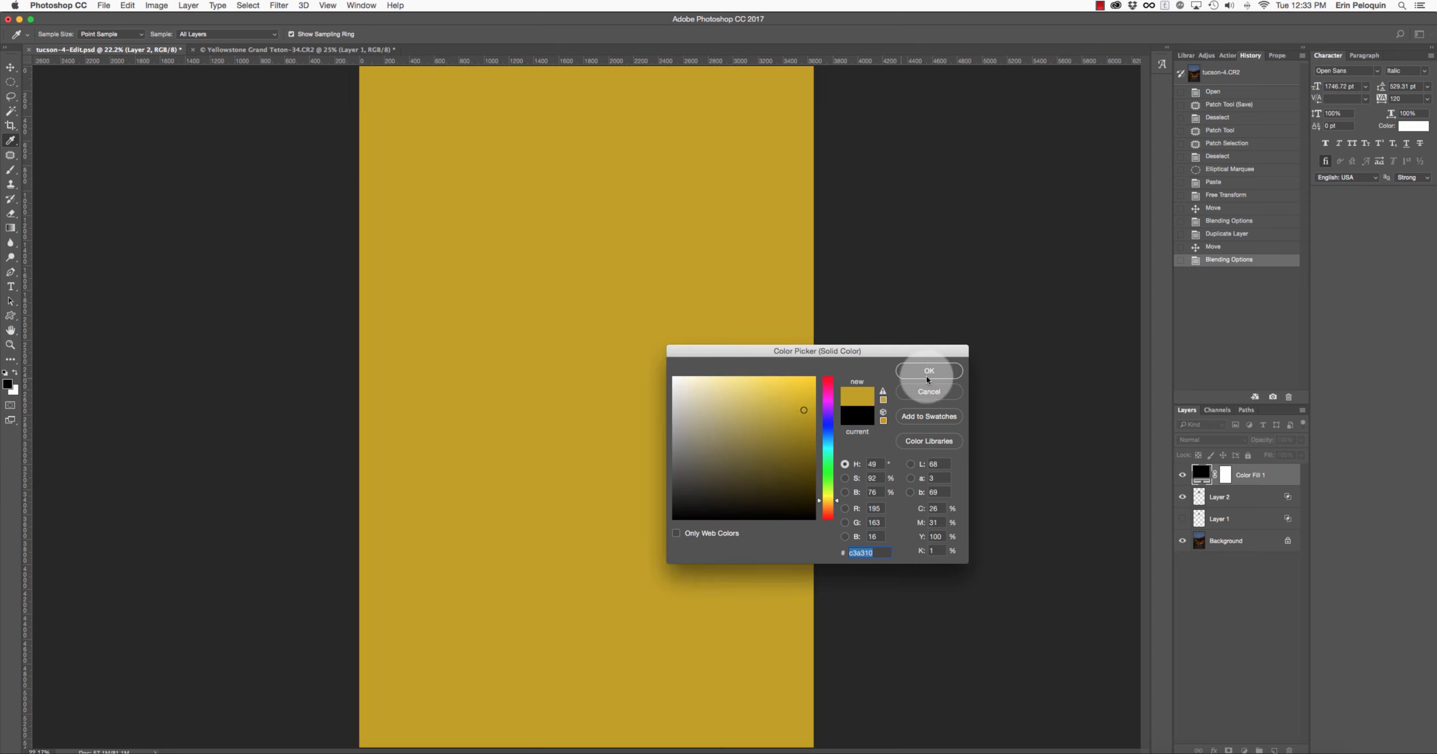
left_click(930, 371)
Lower the yellow fill layer's opacity to 12% and clip it to the moon layer below with a clipping mask.
left_click(1301, 440)
left_click_drag(1301, 452, 1254, 453)
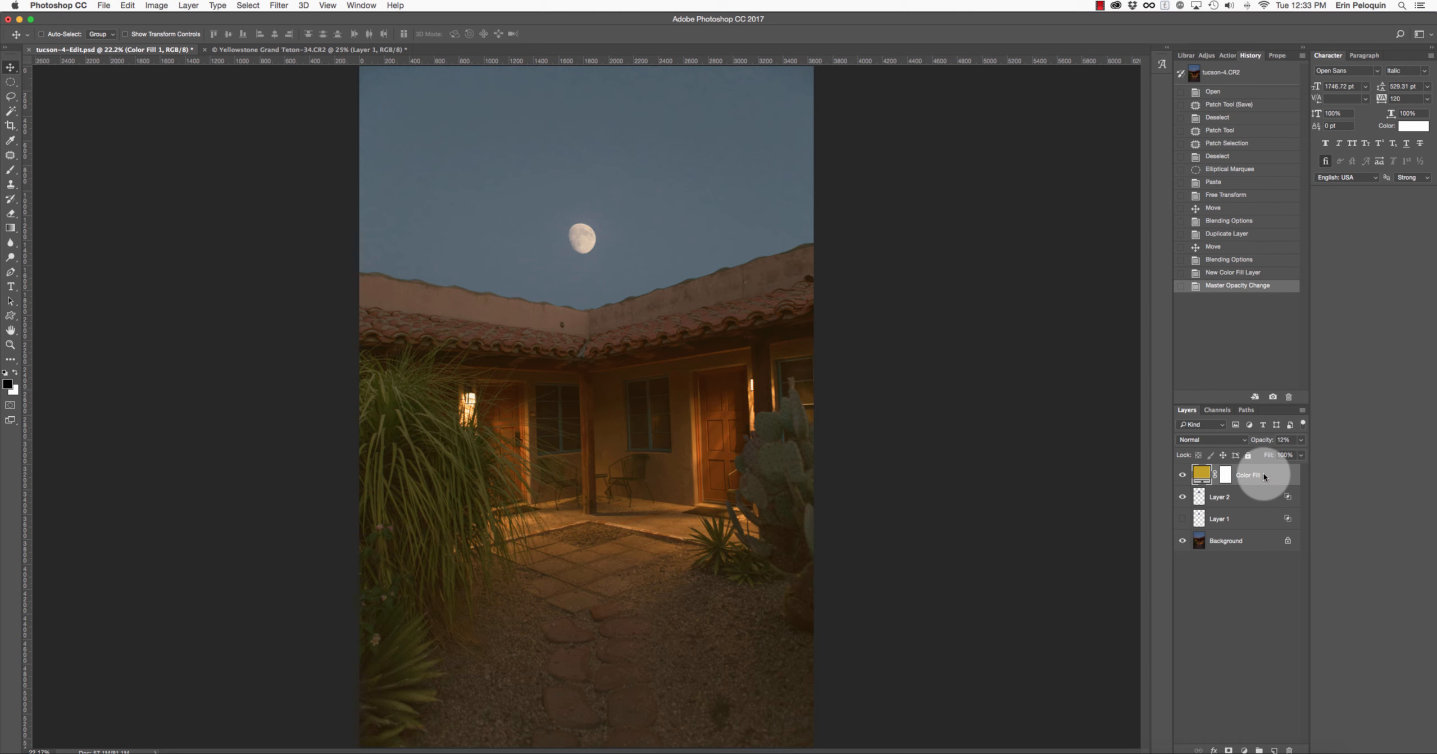
left_click(186, 5)
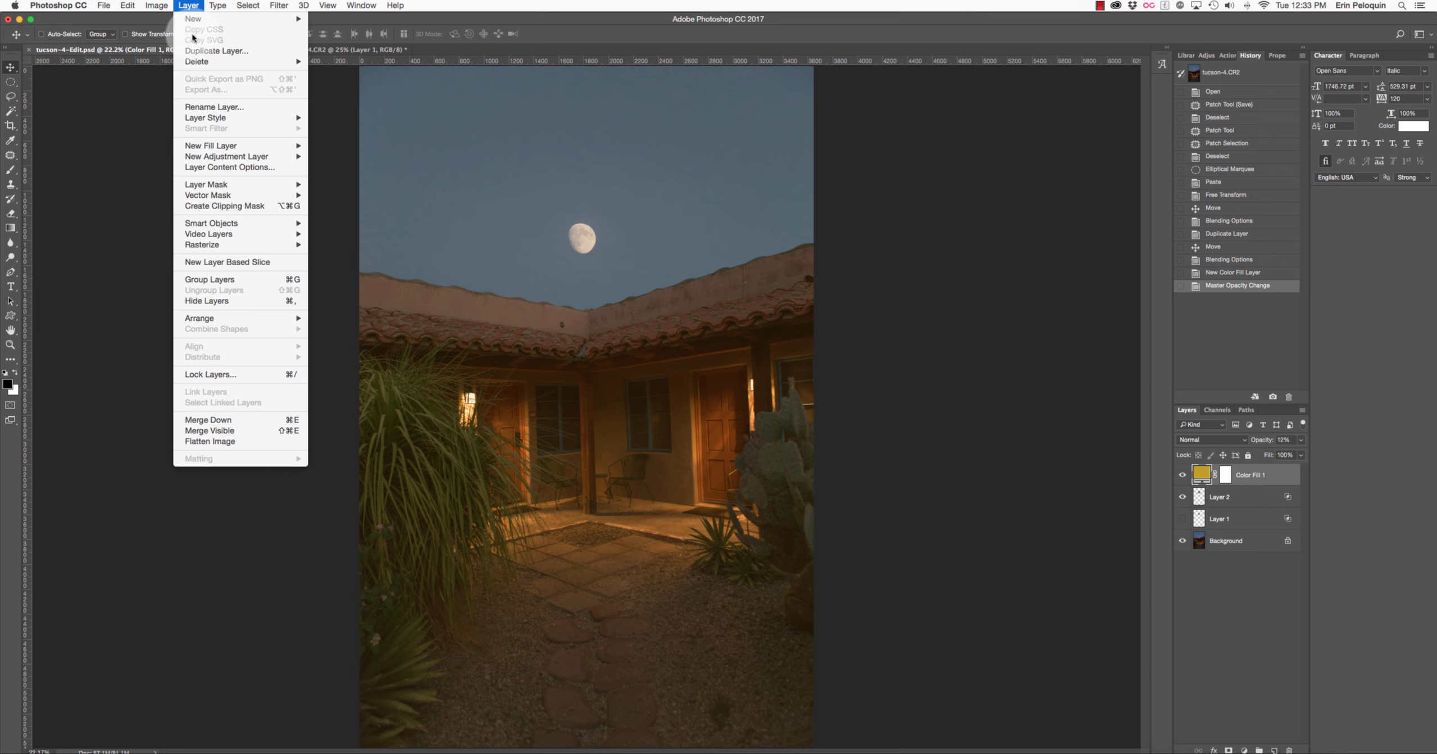
left_click(231, 206)
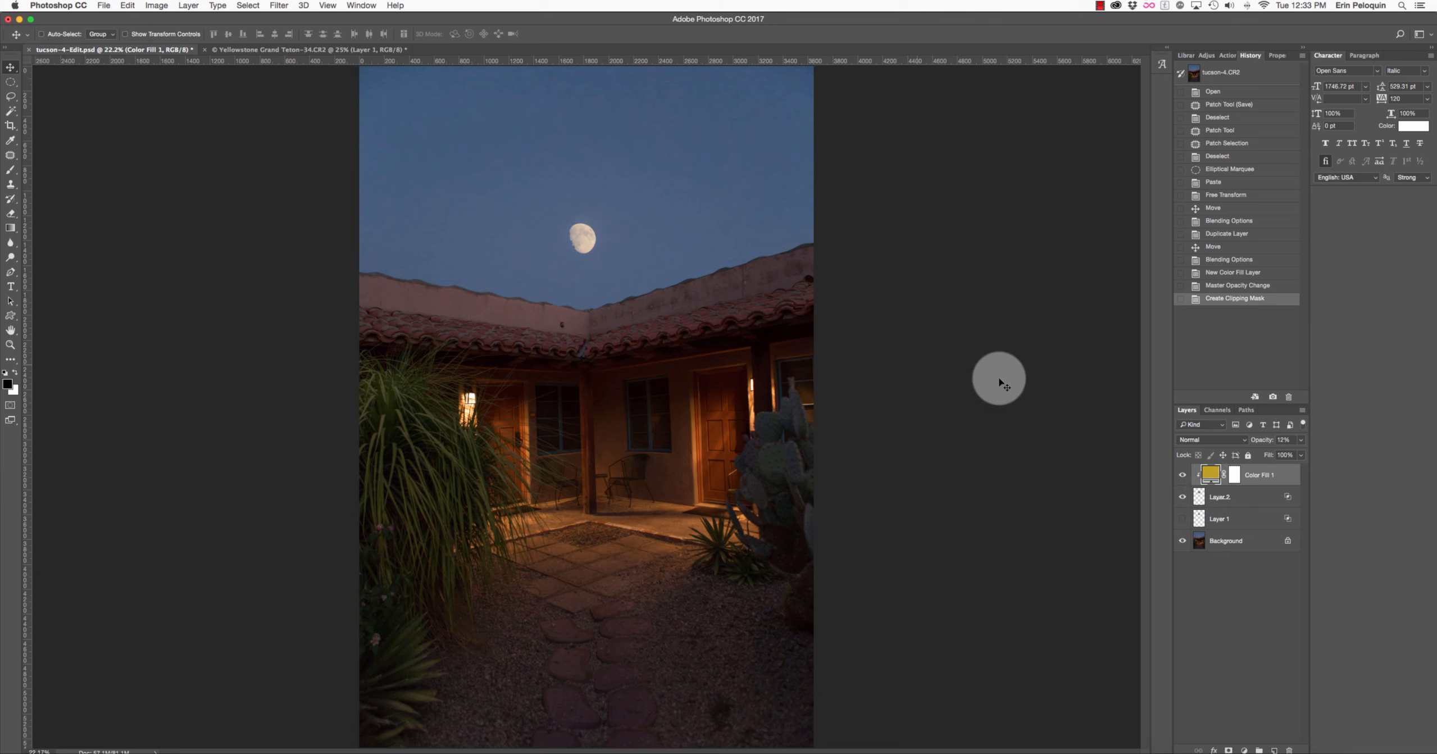
Change the clipped fill's color to pale yellow (#eadc9b), fine-tune its opacity and deselect the layer.
double_click(1211, 474)
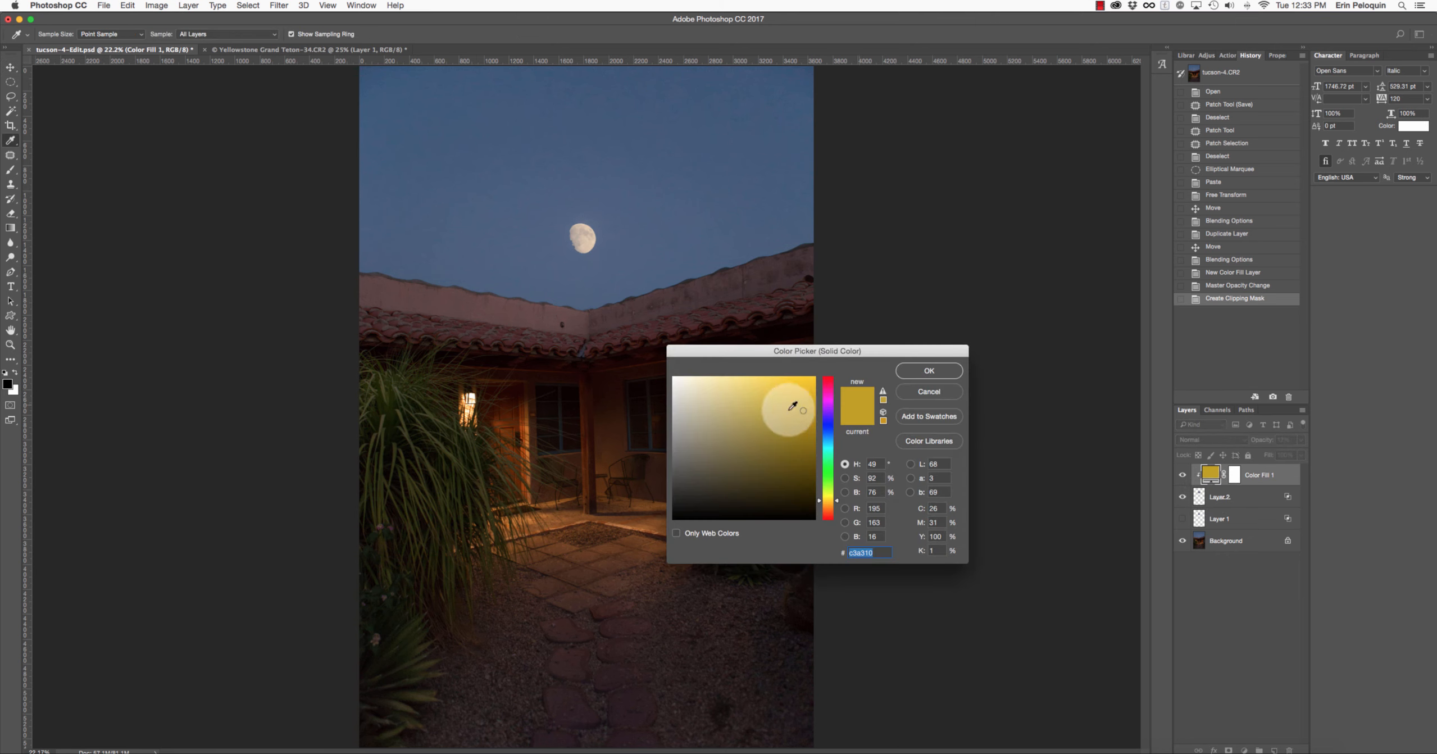
left_click(741, 391)
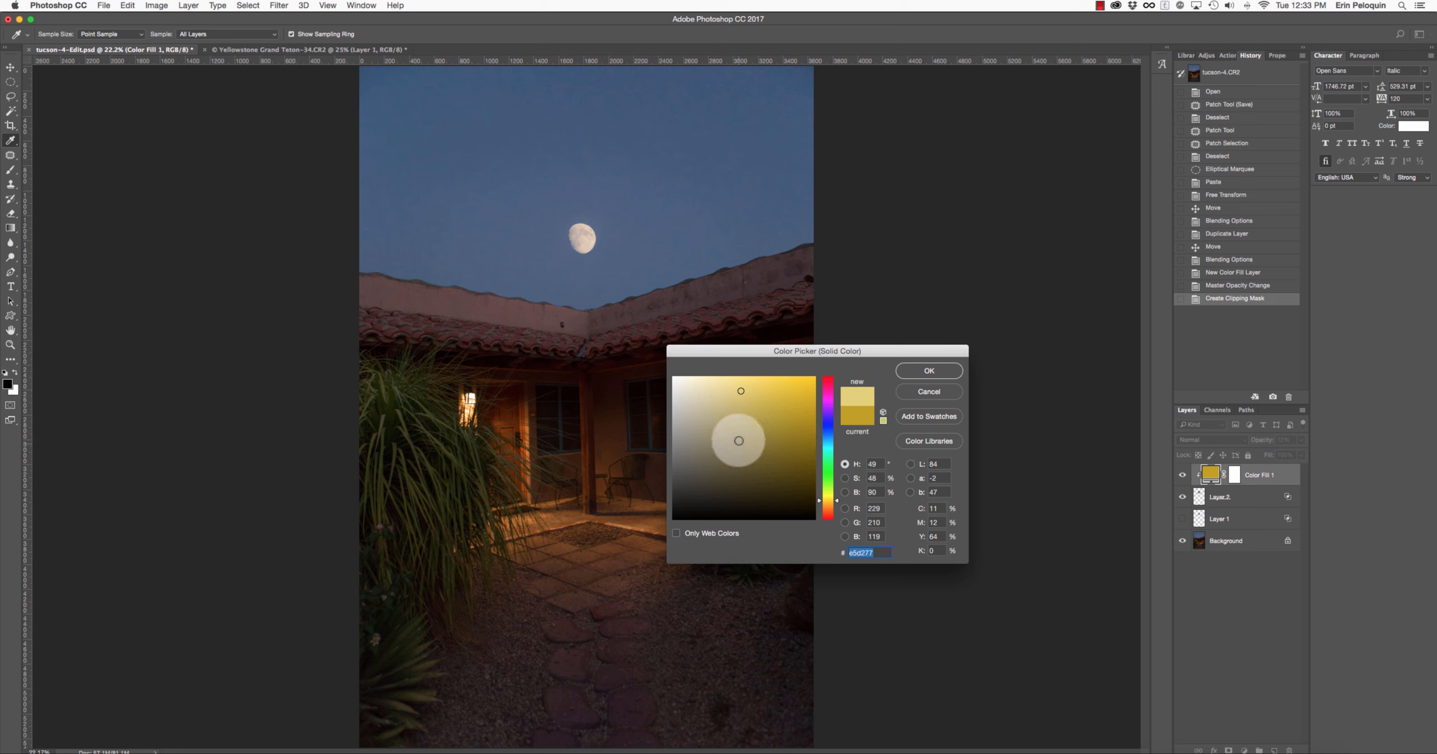
left_click(801, 441)
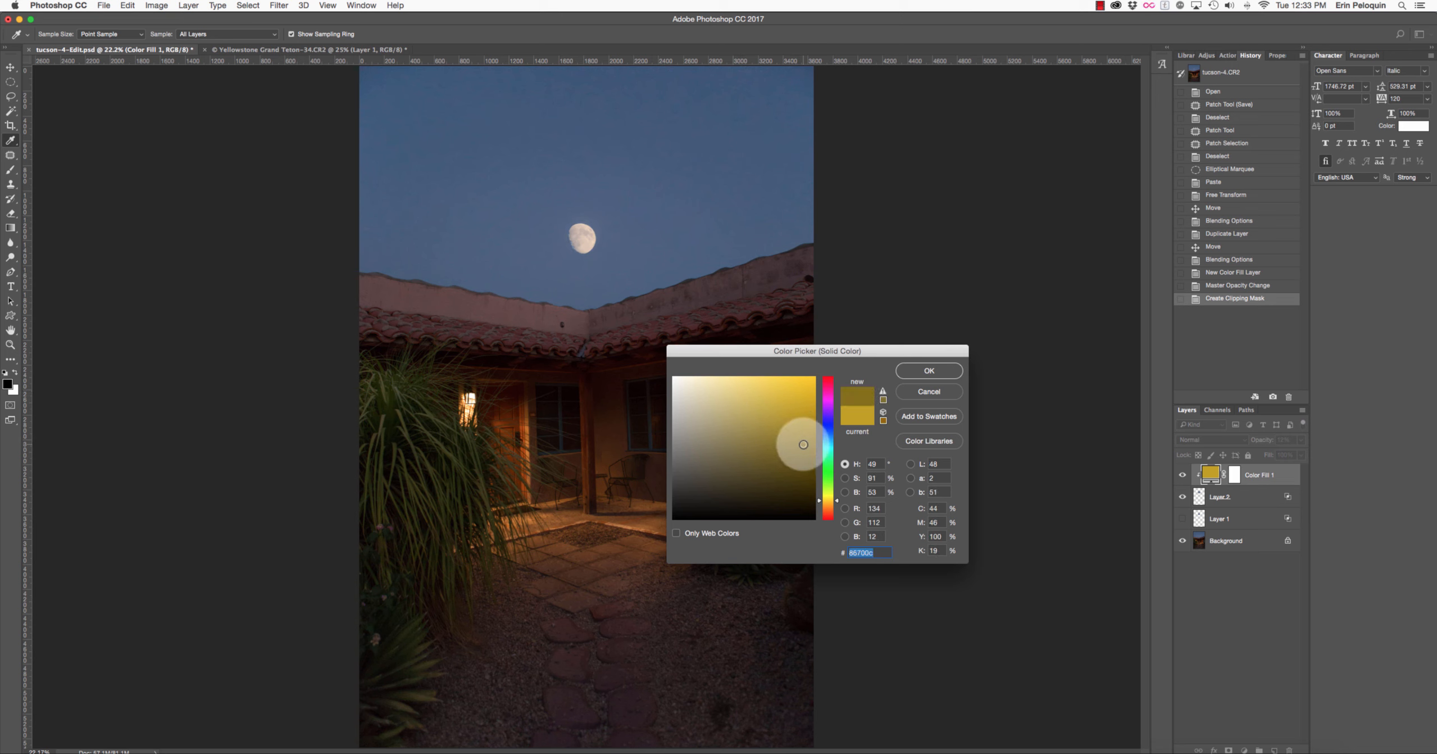
left_click(790, 402)
left_click(710, 391)
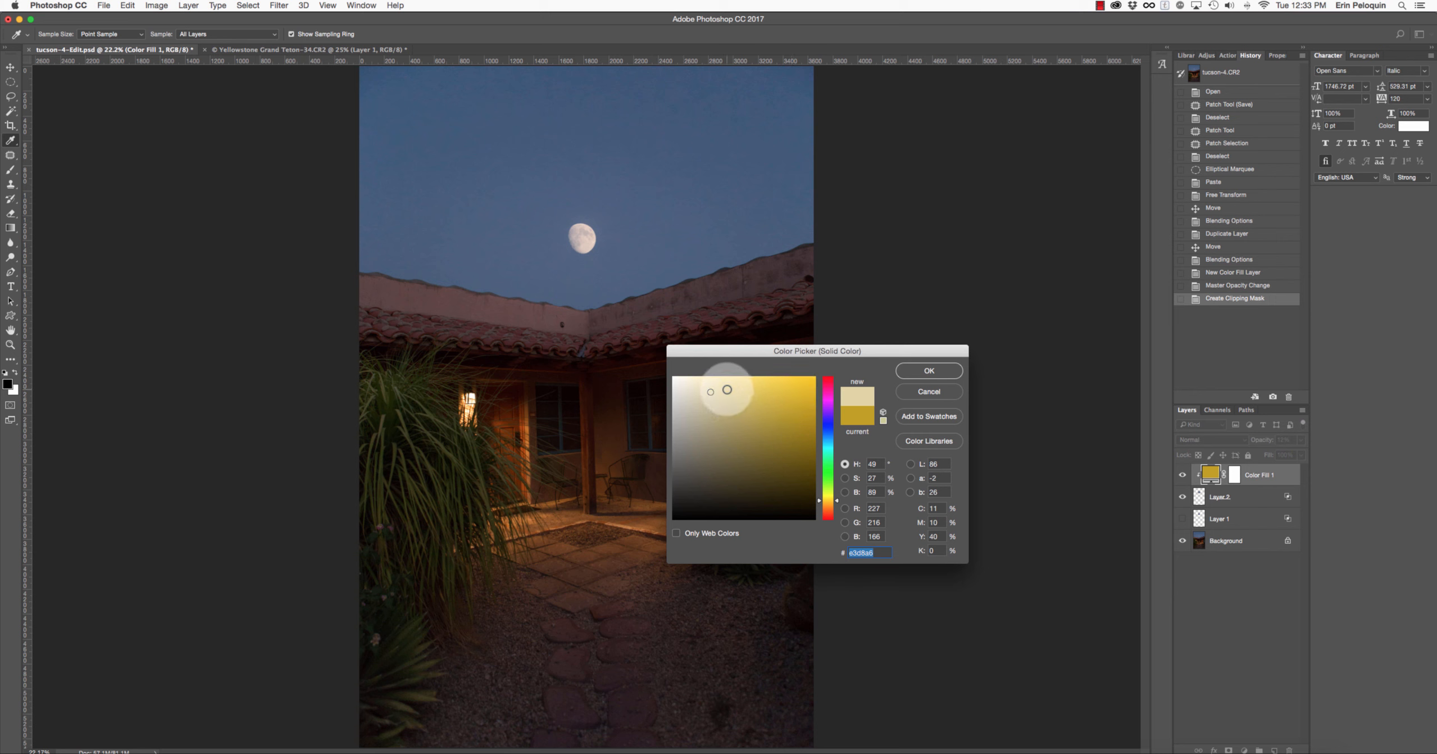
left_click(720, 388)
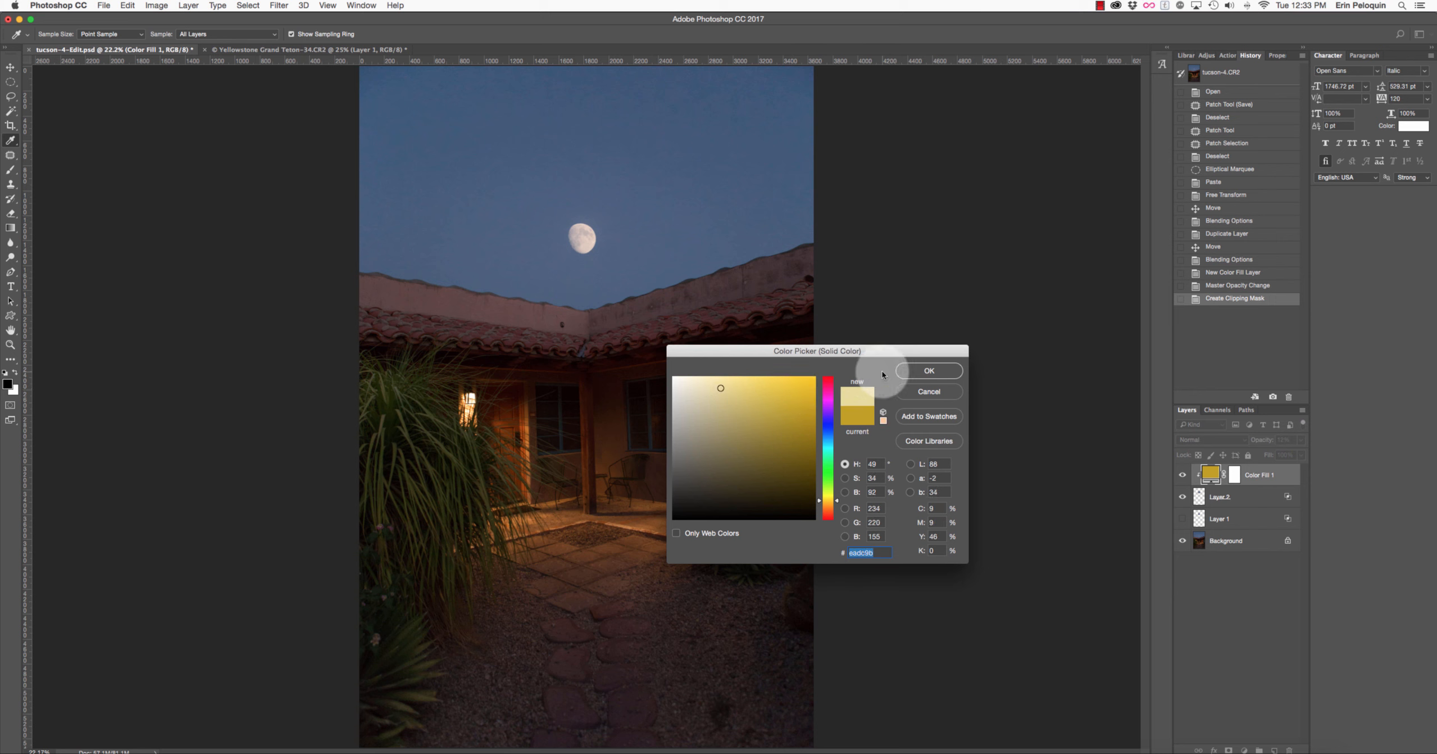
key("Return")
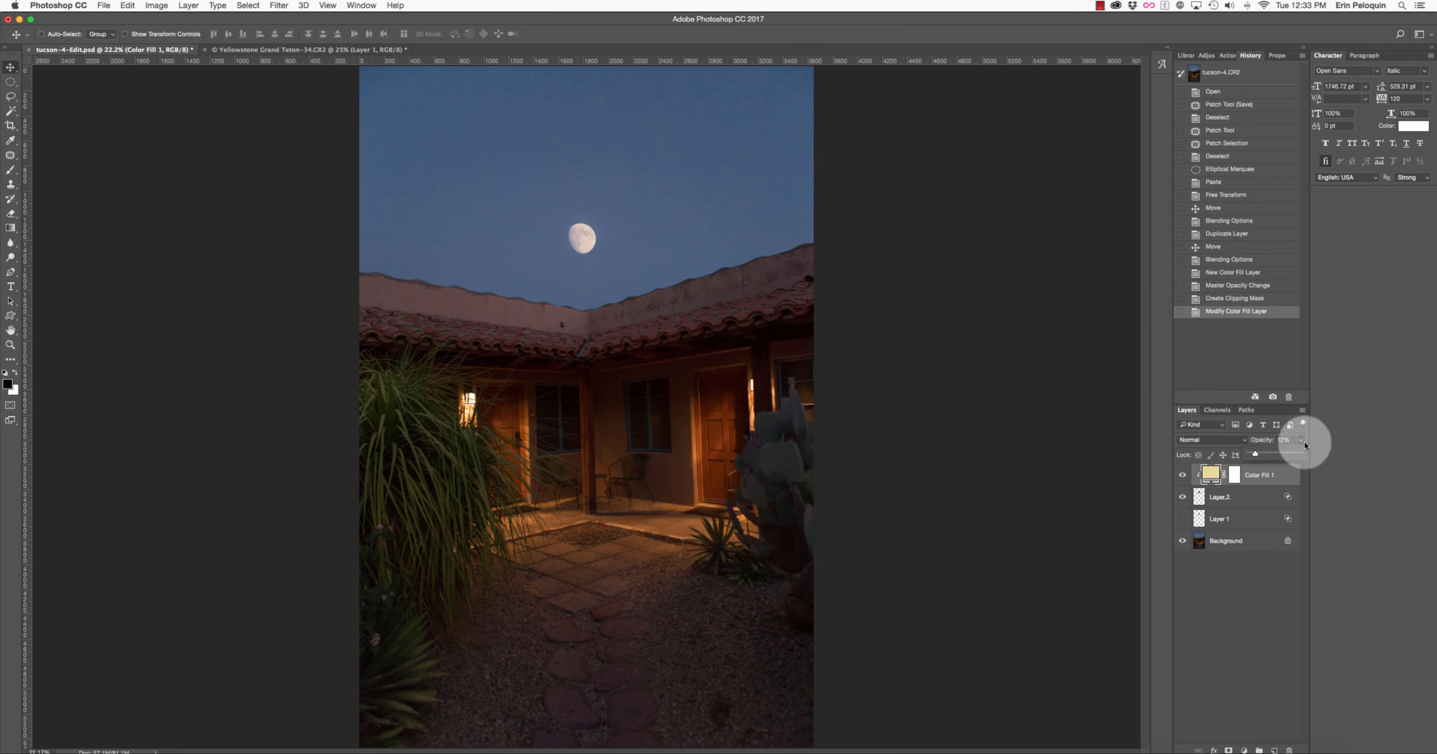
left_click_drag(1266, 457, 1258, 456)
left_click(1244, 668)
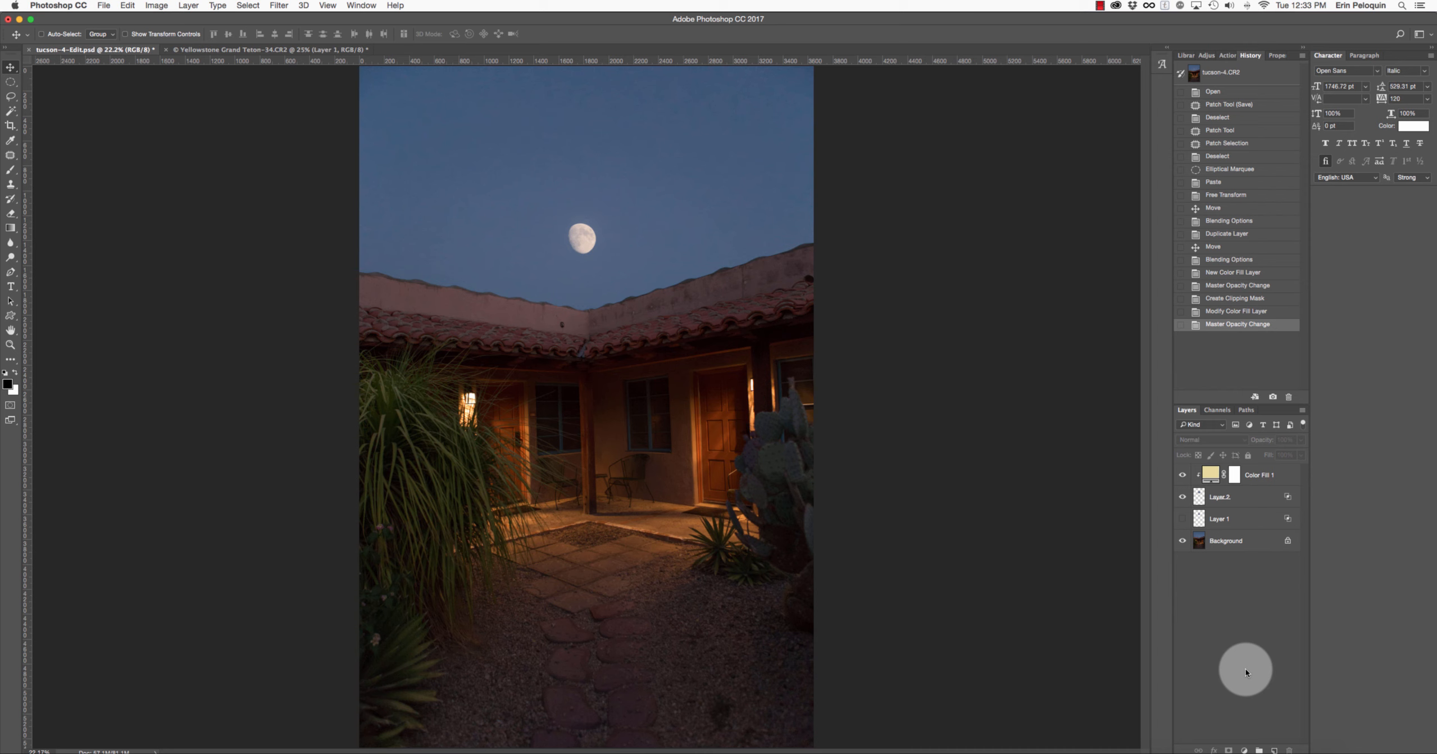
Compare the courtyard photo with and without the color fill and the added moon by toggling layer visibility.
left_click(1183, 477)
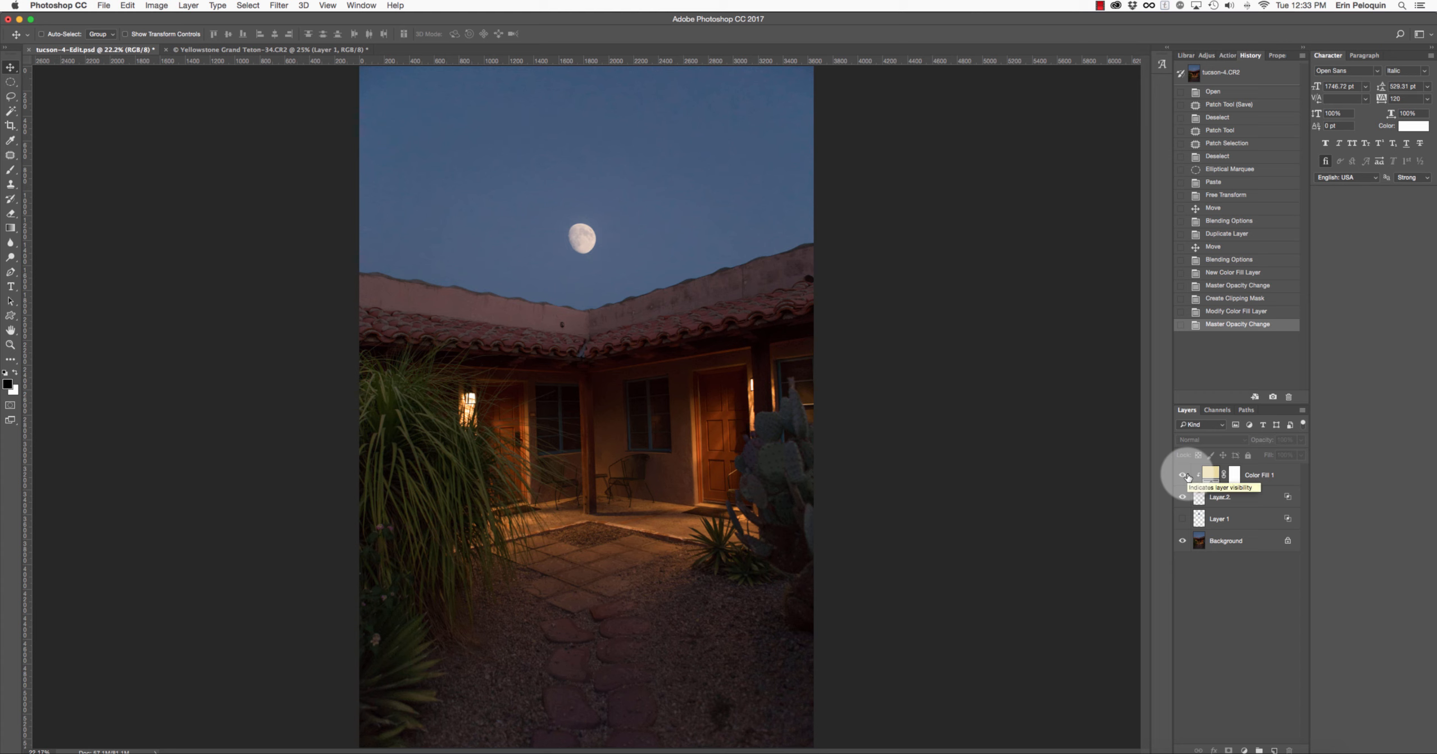
left_click(1183, 540)
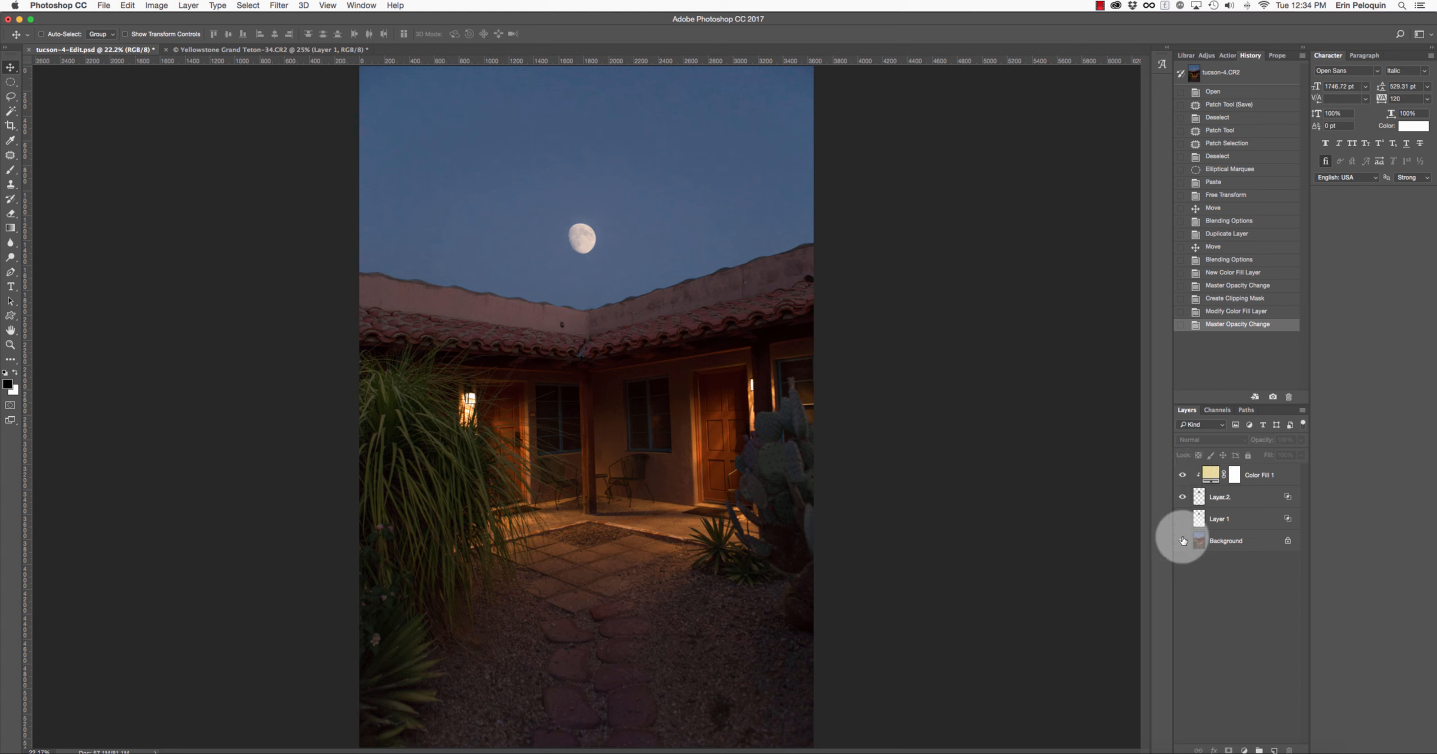
left_click(1183, 541, "alt")
left_click(1183, 540, "alt")
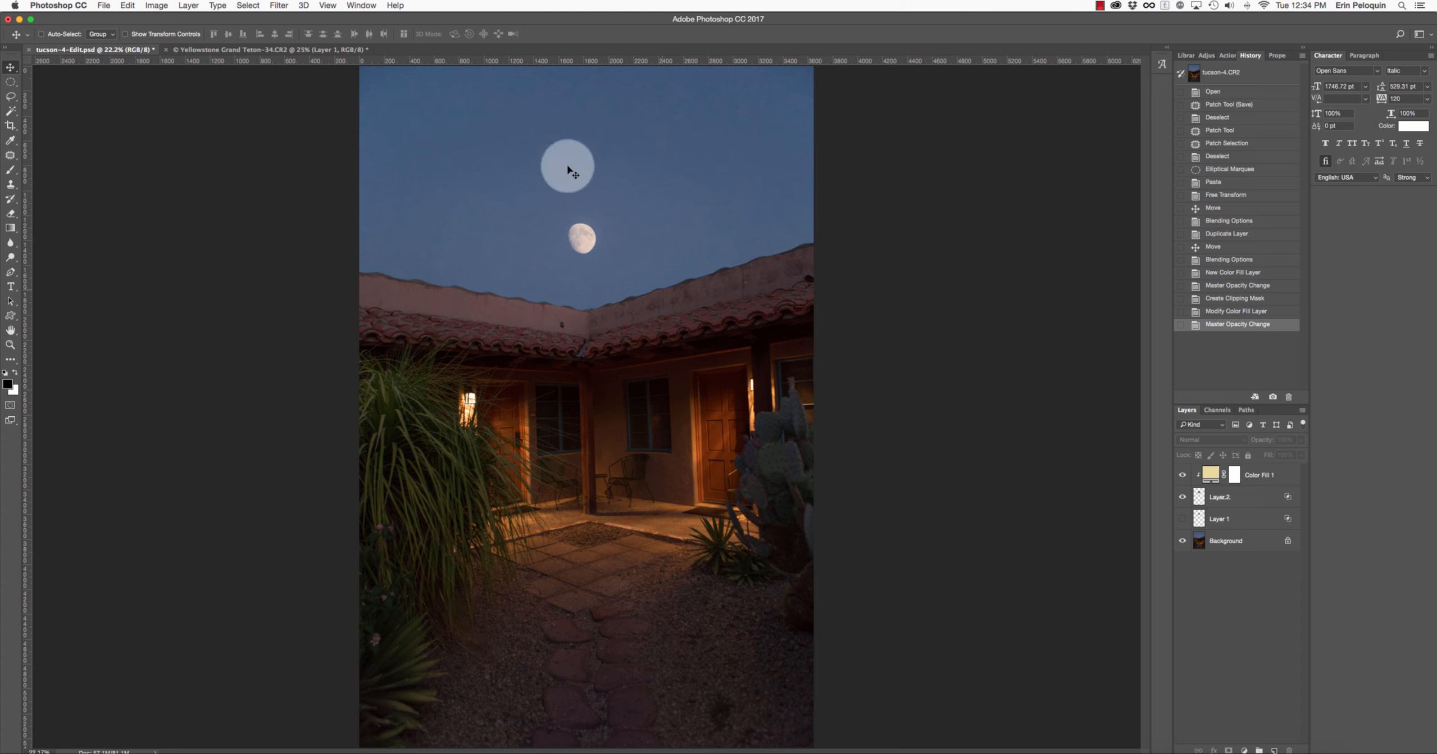
Switch to the Yellowstone Grand Teton-34.CR2 document and toggle Layer 1's visibility to compare the enlarged moon with the original.
left_click(236, 53)
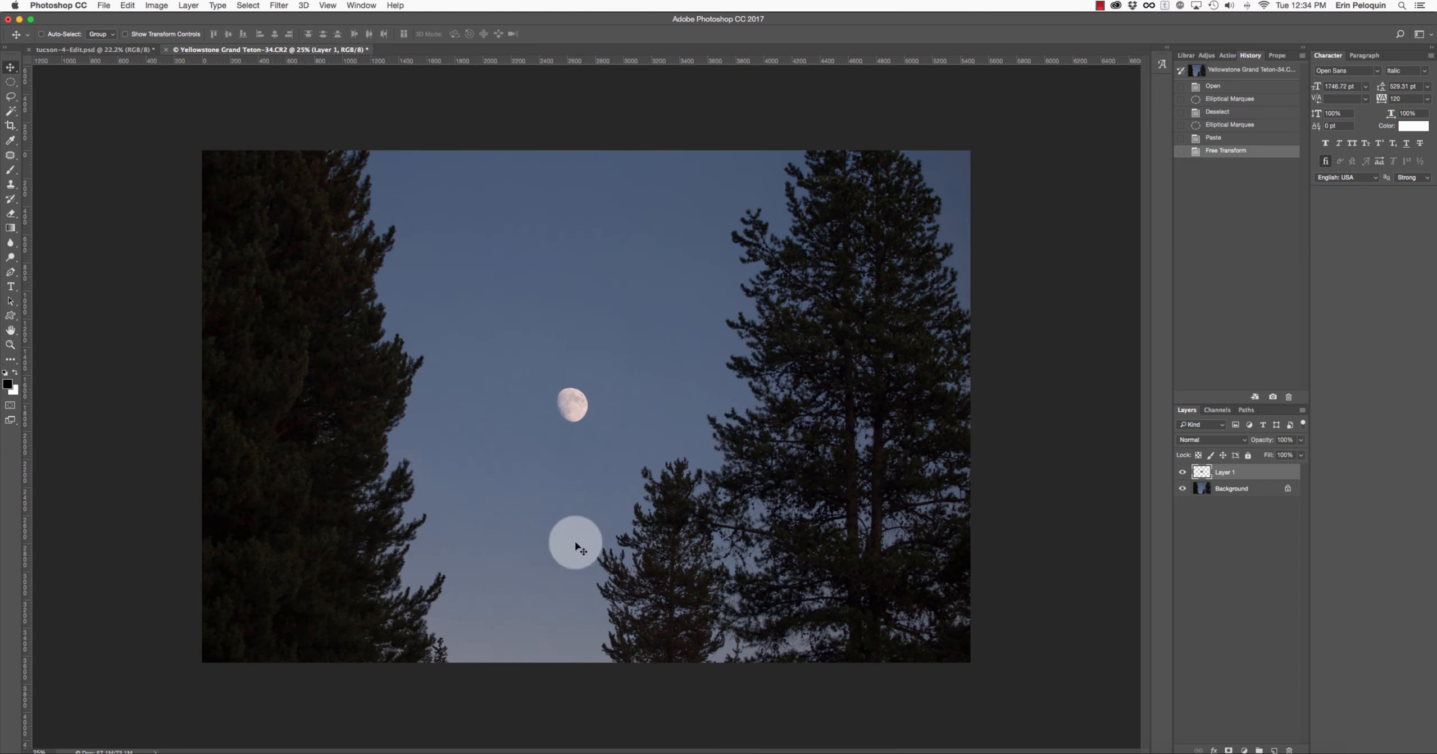
left_click(1182, 472)
left_click(1182, 474)
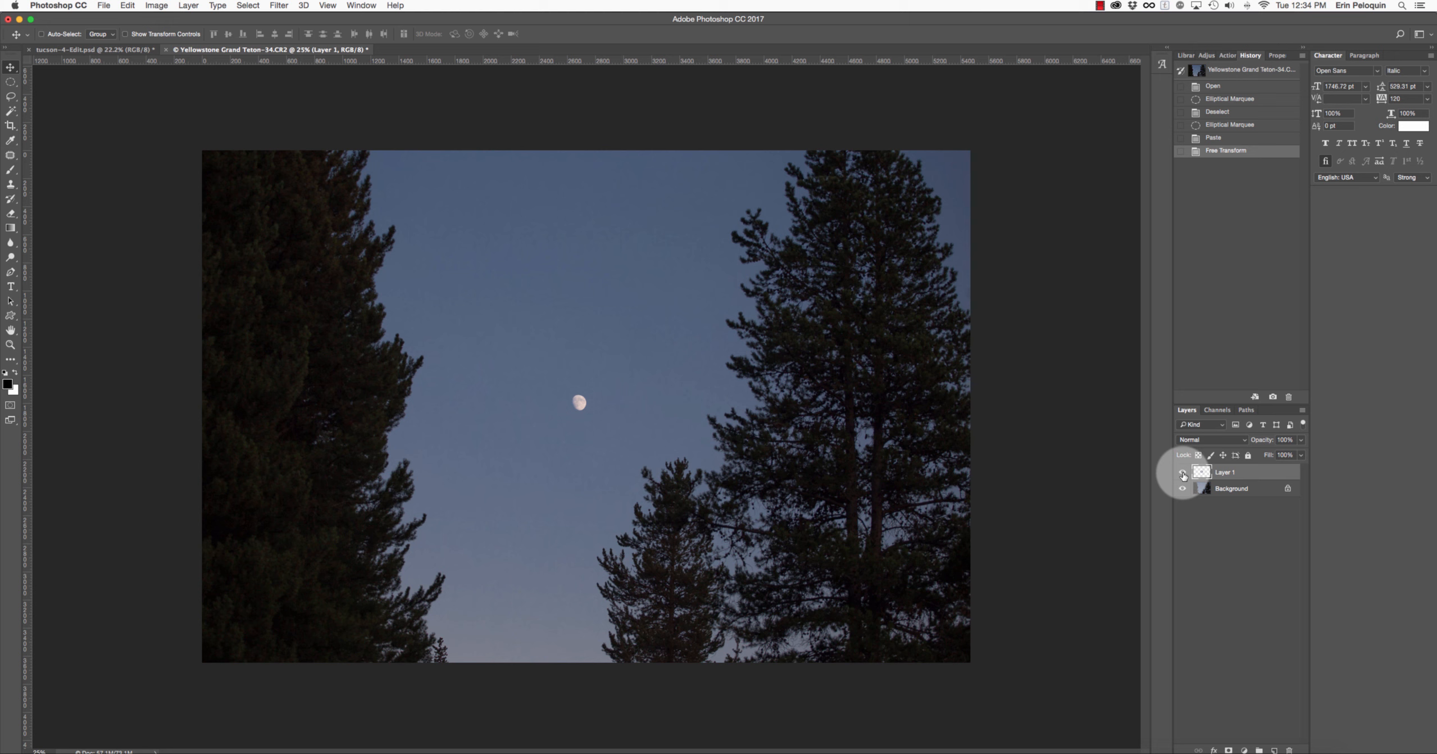
left_click(1182, 473)
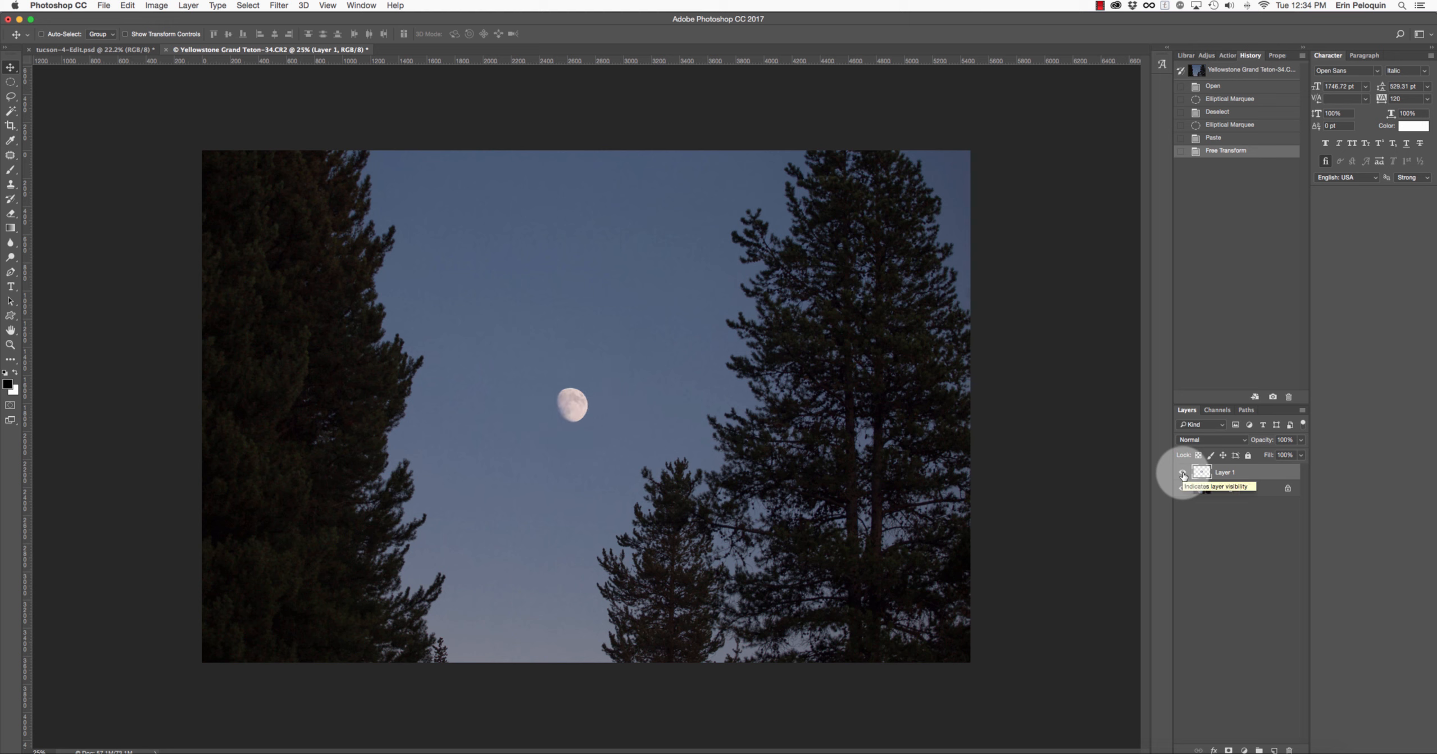